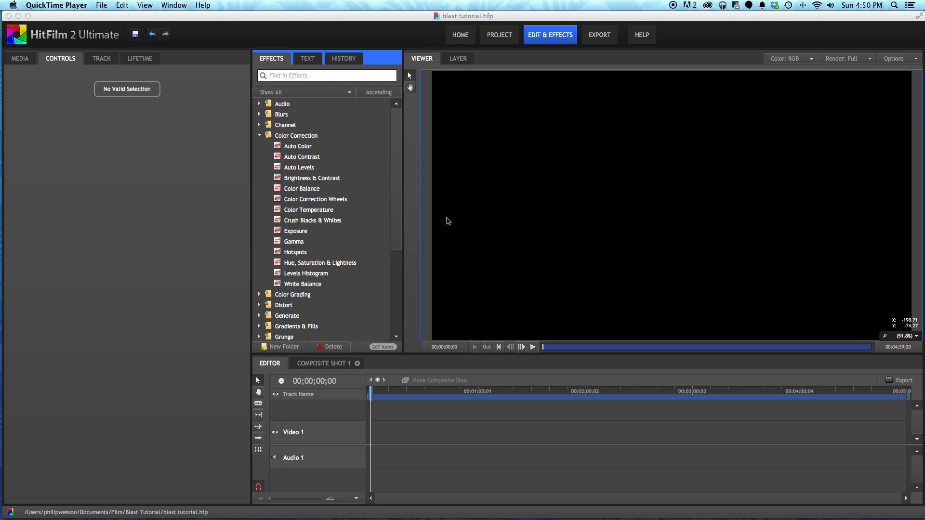
Preview MVI_0030.MOV, trim off its beginning, and place it at the start of Video 1 with the sequence settings matched to the clip
{"action": "left_click", "coordinate": [23, 66]}
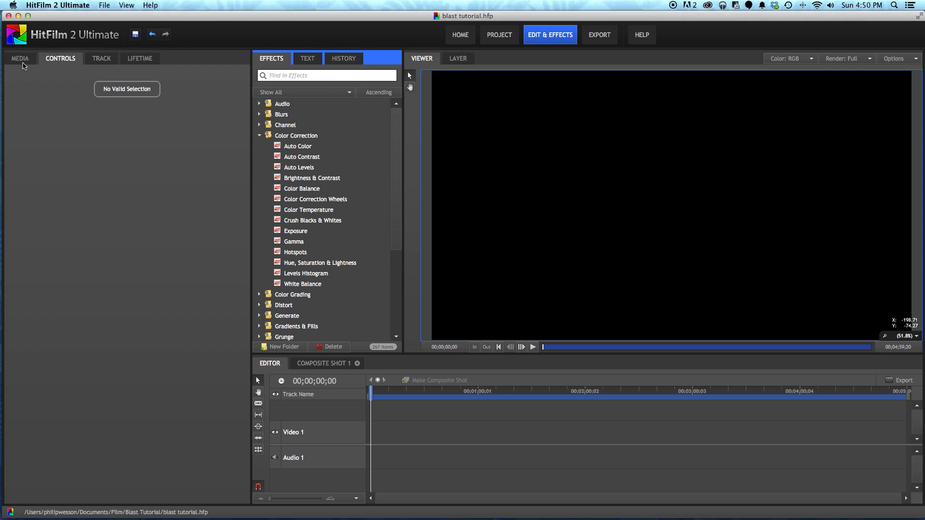
{"action": "left_click", "coordinate": [21, 60]}
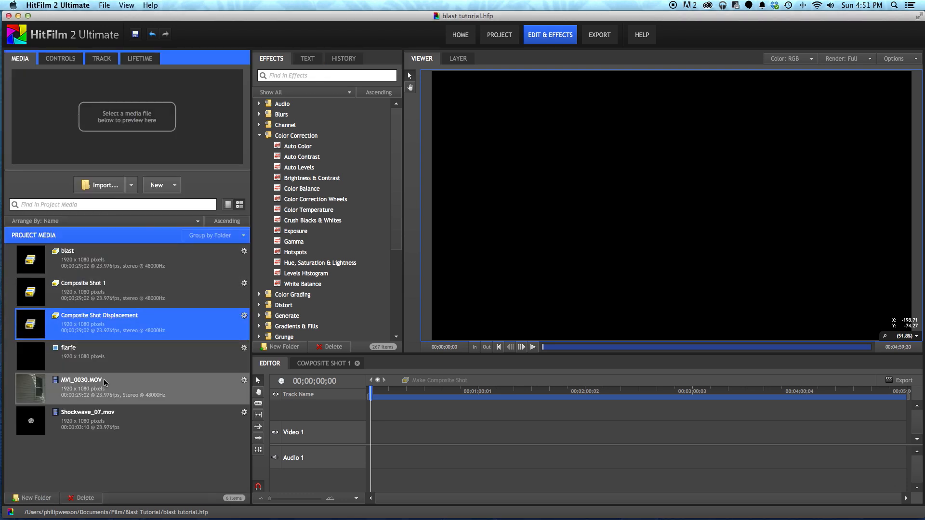
{"action": "left_click", "coordinate": [105, 397]}
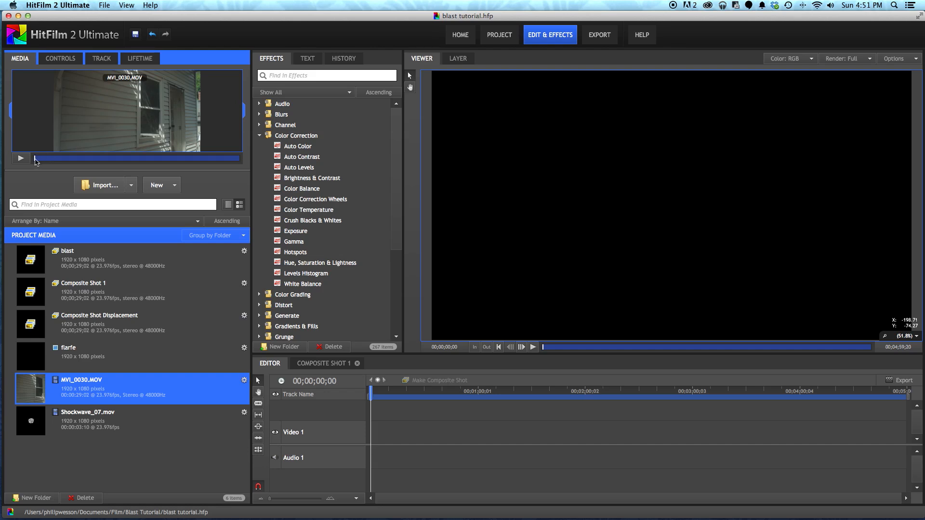
{"action": "left_click", "coordinate": [21, 159]}
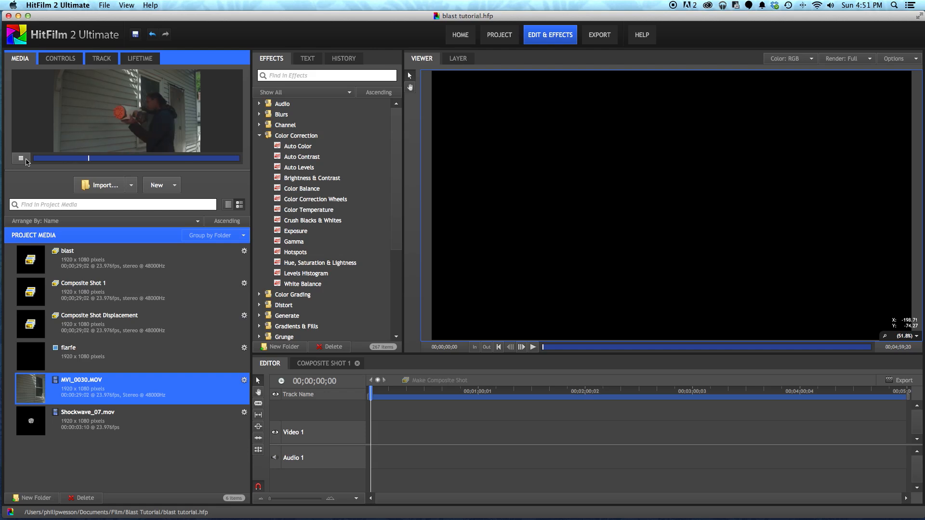
{"action": "left_click_drag", "start_coordinate": [89, 158], "coordinate": [175, 161]}
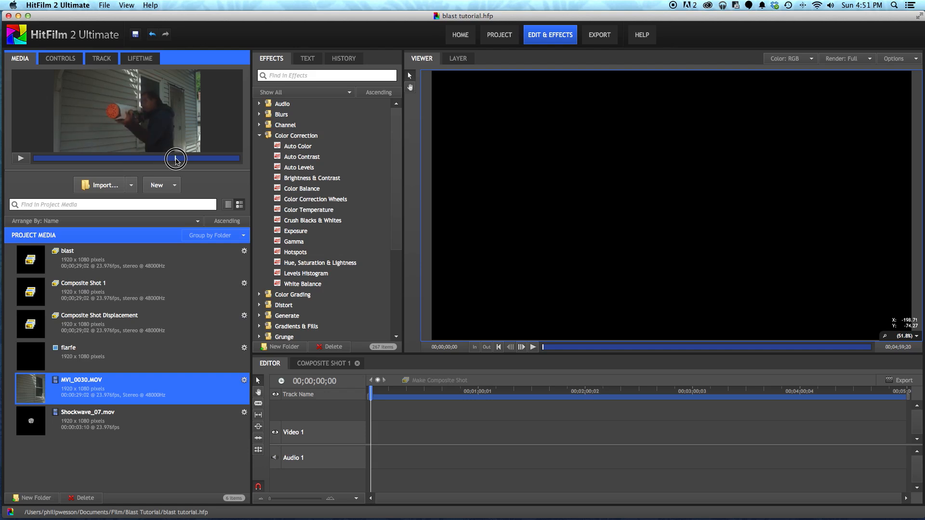
{"action": "left_click_drag", "start_coordinate": [11, 111], "coordinate": [373, 436]}
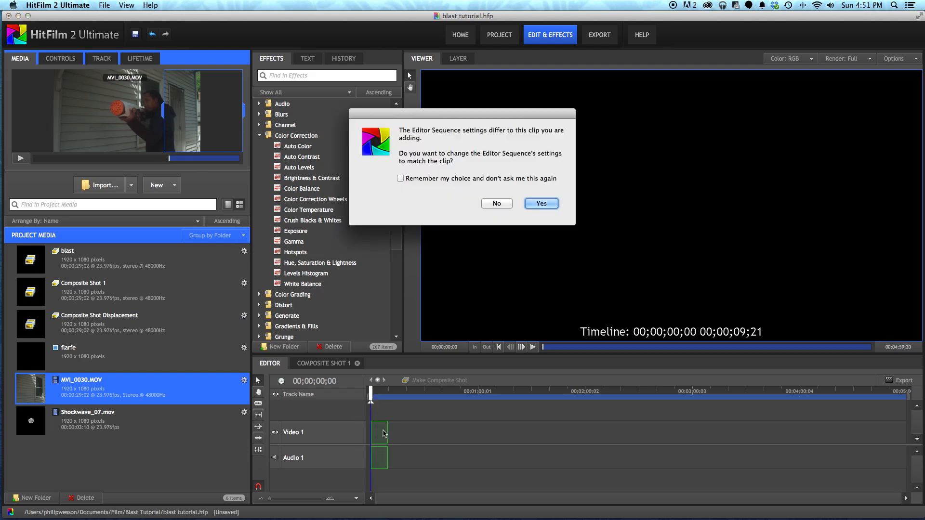
{"action": "left_click", "coordinate": [552, 204]}
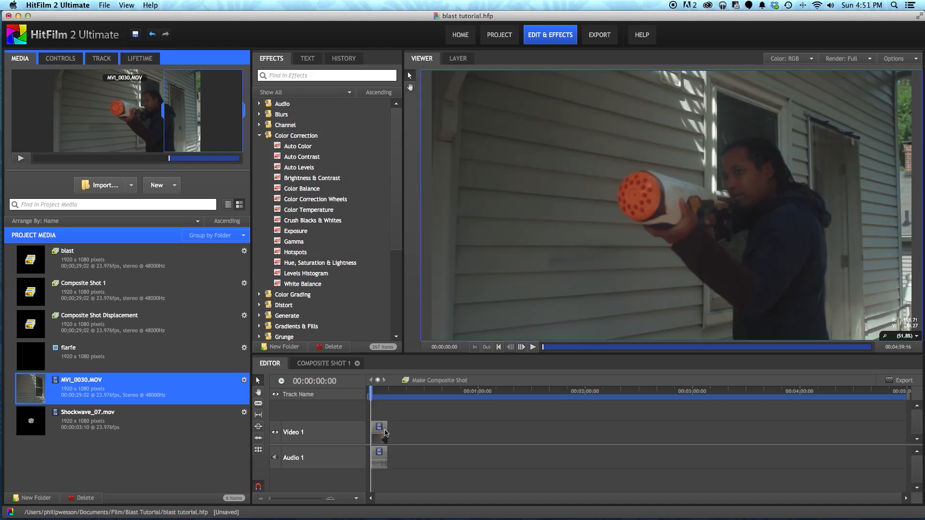
Convert the clip on the Video 1 track into a composite shot named MVI_0030.MOV Composite Shot
{"action": "right_click", "coordinate": [380, 430]}
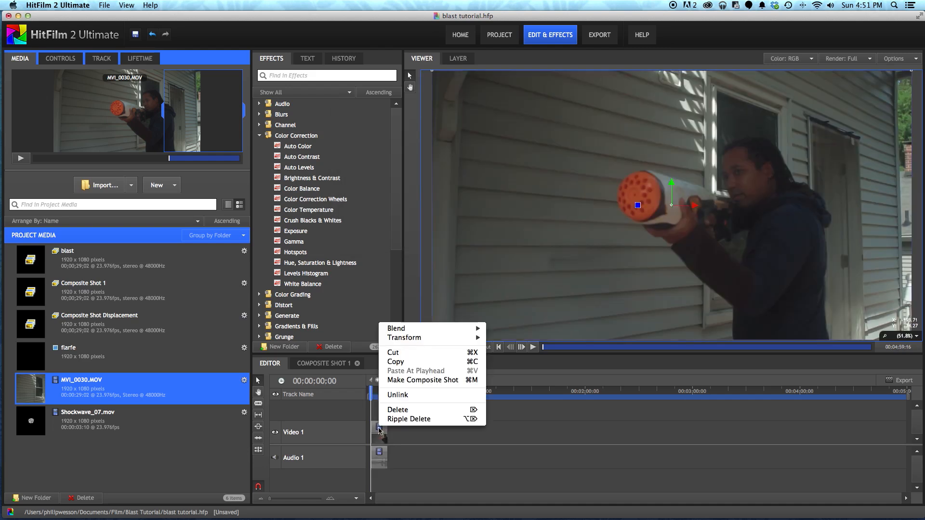
{"action": "left_click", "coordinate": [413, 380]}
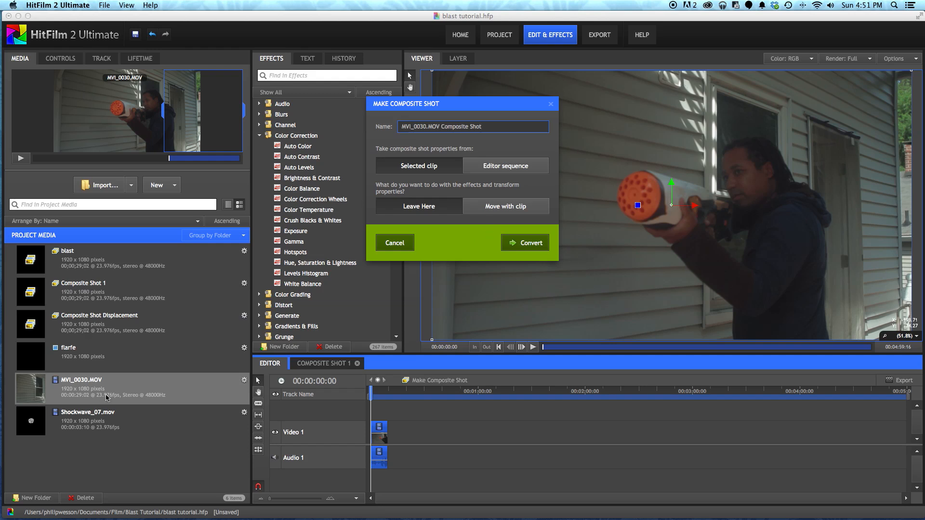
{"action": "left_click", "coordinate": [523, 246]}
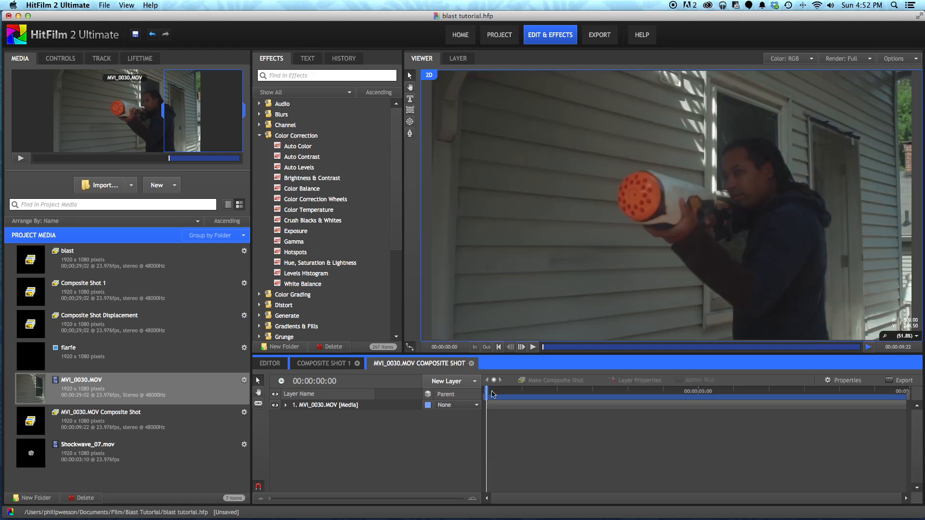
Set the viewer's render quality to Quarter with the playhead at 00:00:01:21
{"action": "left_click_drag", "start_coordinate": [492, 394], "coordinate": [586, 391]}
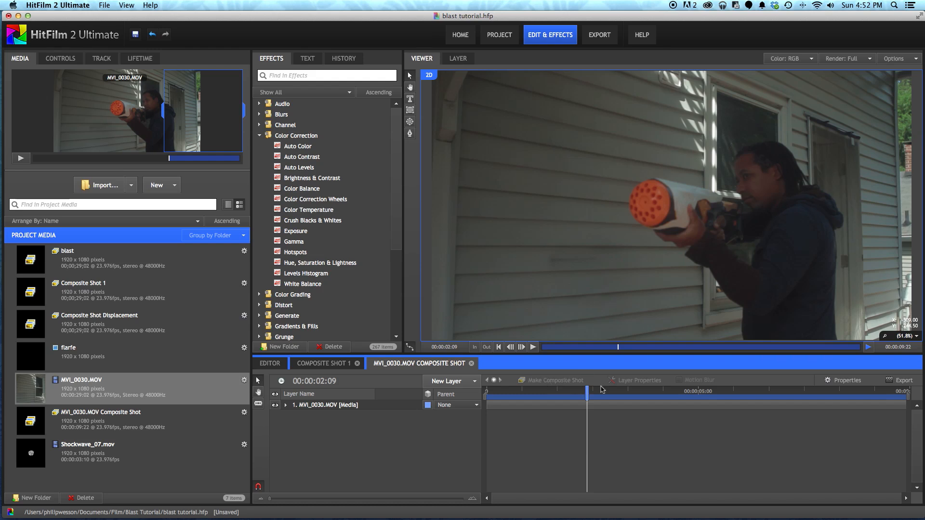
{"action": "left_click", "coordinate": [566, 391]}
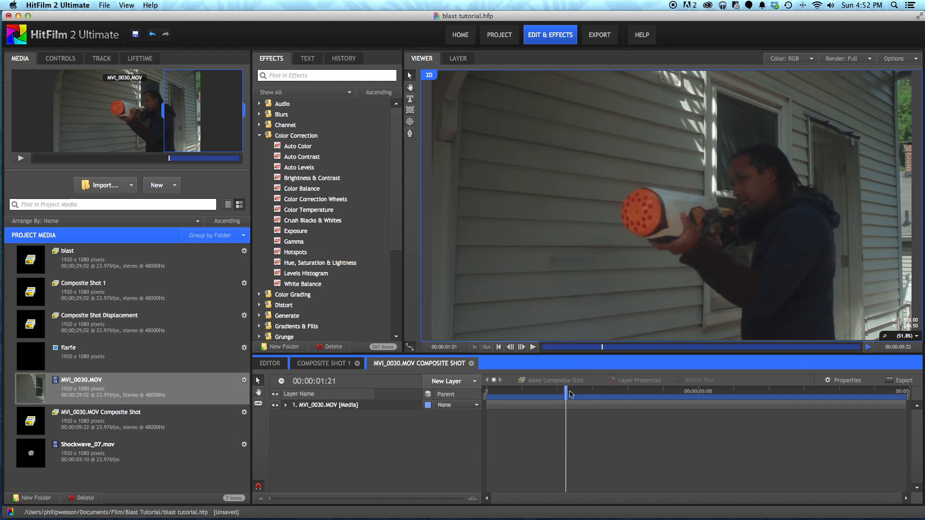
{"action": "left_click", "coordinate": [860, 57]}
{"action": "left_click", "coordinate": [848, 107]}
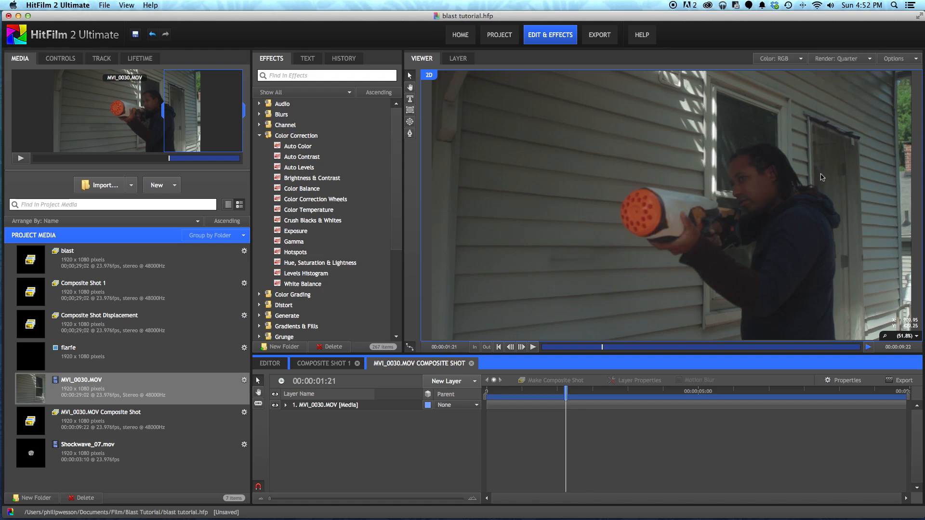
Set the work area to start at about 2 seconds and move the playhead to 00:00:03:16
{"action": "left_click_drag", "start_coordinate": [566, 390], "coordinate": [608, 394]}
{"action": "left_click", "coordinate": [578, 396]}
{"action": "left_click_drag", "start_coordinate": [484, 398], "coordinate": [641, 390]}
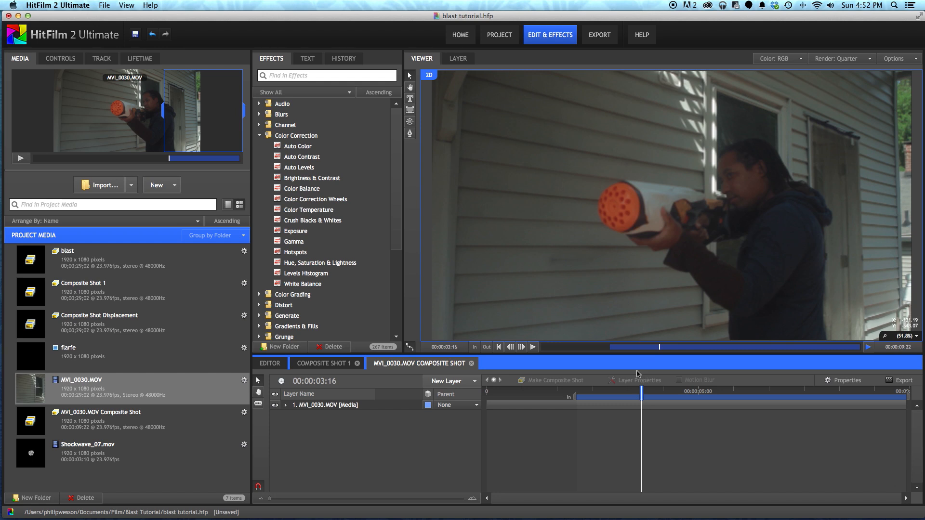
Expand the MVI_0030.MOV layer and add a tracker to it
{"action": "left_click", "coordinate": [367, 409]}
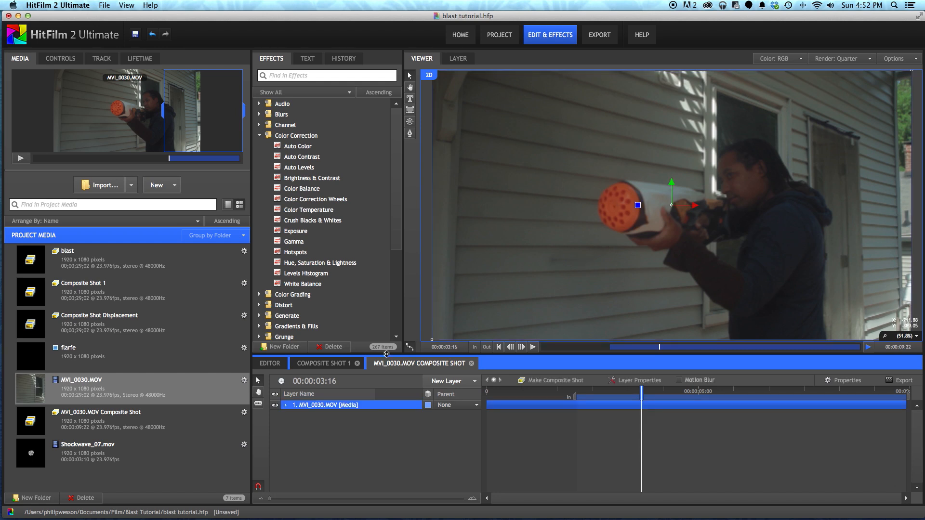
{"action": "left_click", "coordinate": [285, 405]}
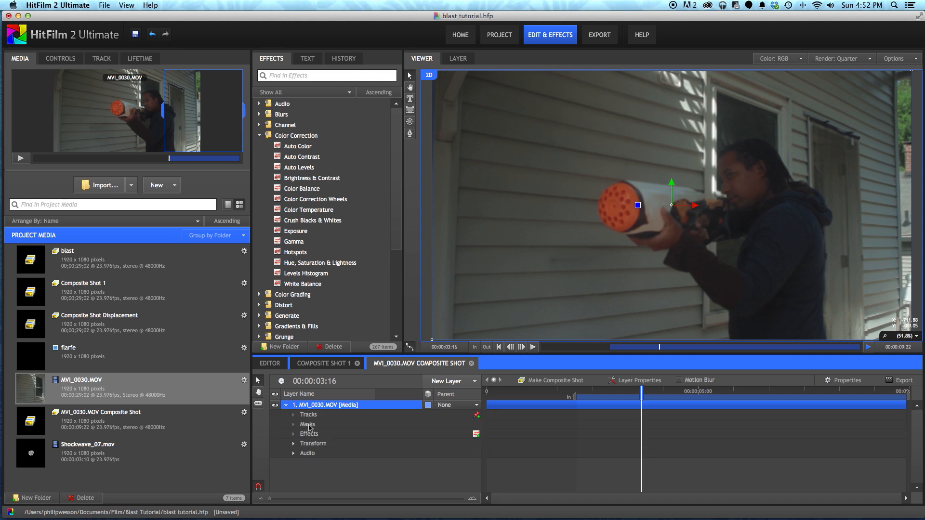
{"action": "left_click", "coordinate": [476, 415]}
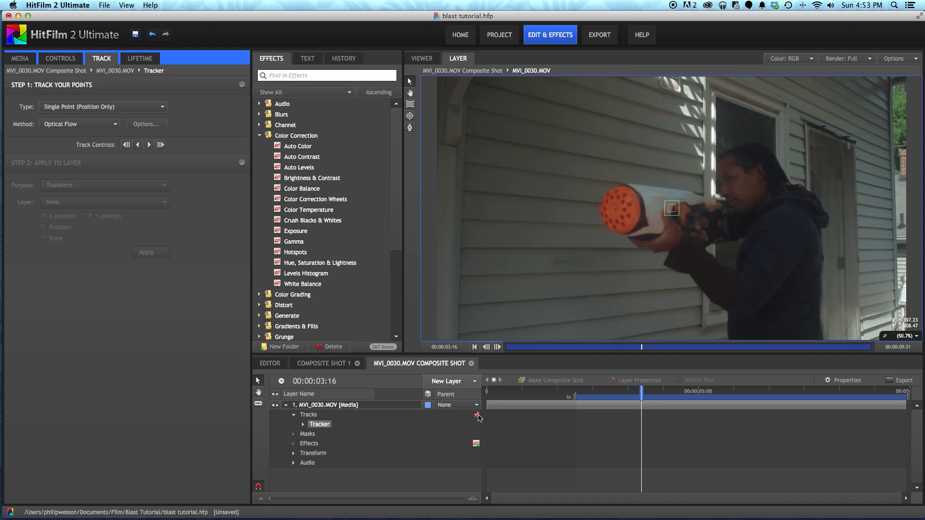
Center the tracking point on the orange muzzle, with a feature box about 51 by 52 and a search box about 158 by 158
{"action": "left_click", "coordinate": [331, 427]}
{"action": "left_click", "coordinate": [671, 208]}
{"action": "scroll", "coordinate": [673, 208], "scroll_direction": "down", "scroll_amount": 1}
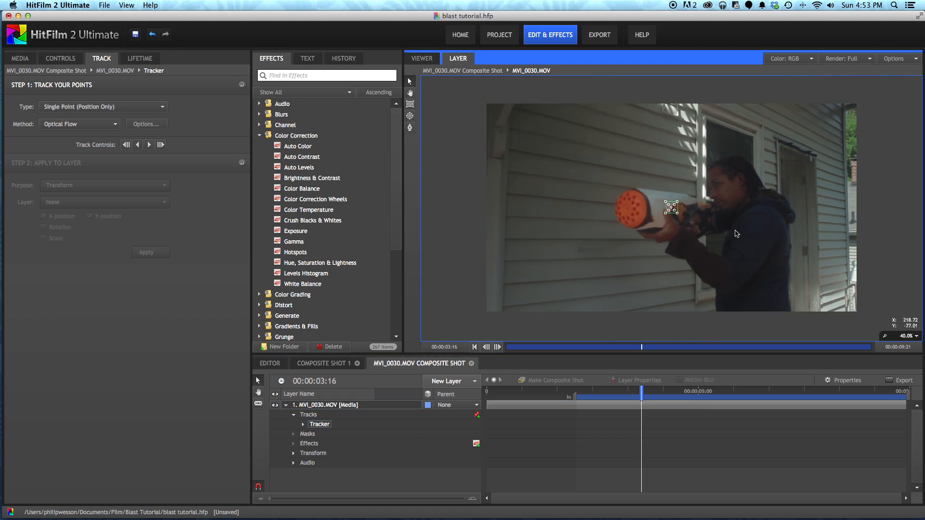
{"action": "left_click", "coordinate": [910, 336]}
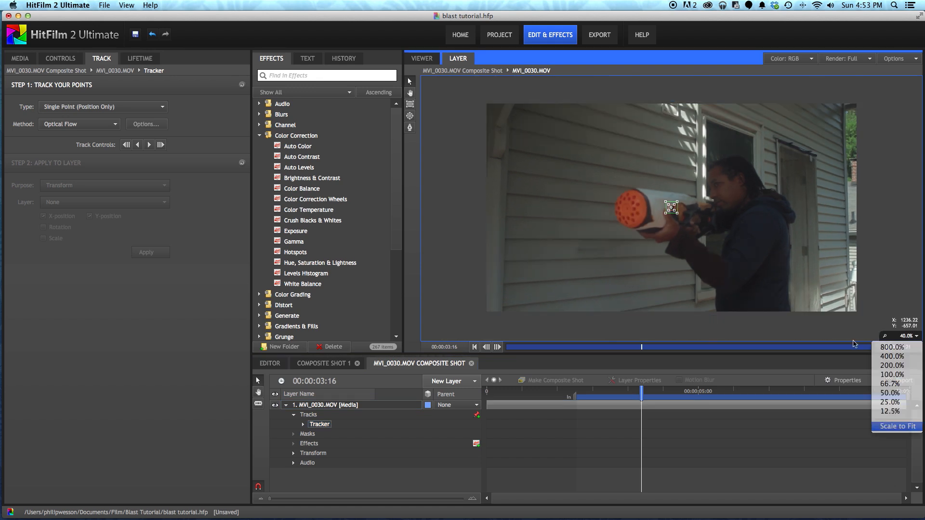
{"action": "left_click", "coordinate": [892, 424]}
{"action": "left_click_drag", "start_coordinate": [681, 216], "coordinate": [616, 211]}
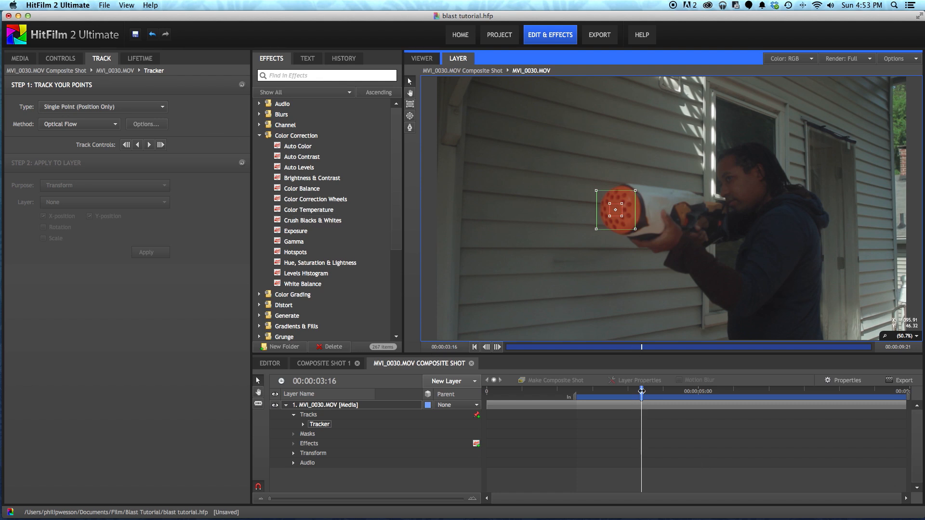
Track the muzzle backwards from 00:00:03:16 to 00:00:01:21 and expand Tracking Point 1 to show its keyframes
{"action": "left_click", "coordinate": [137, 145]}
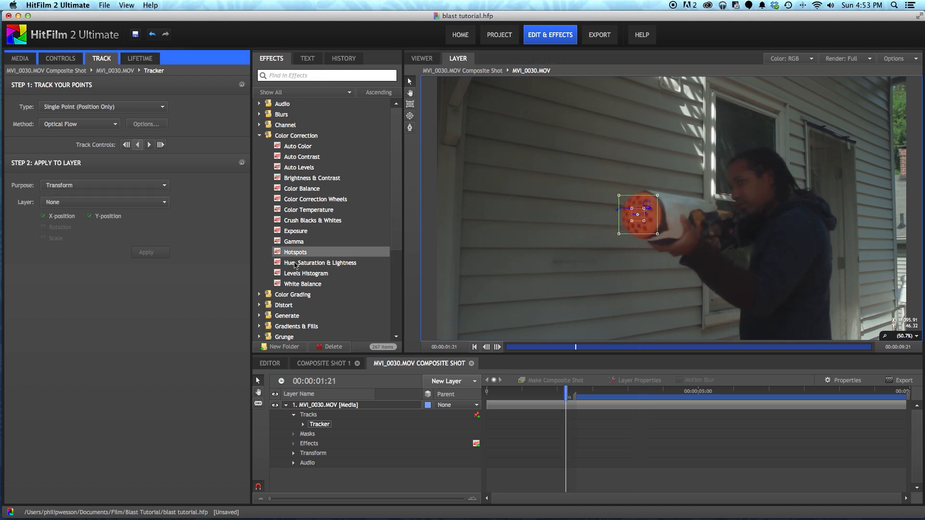
{"action": "left_click", "coordinate": [302, 425]}
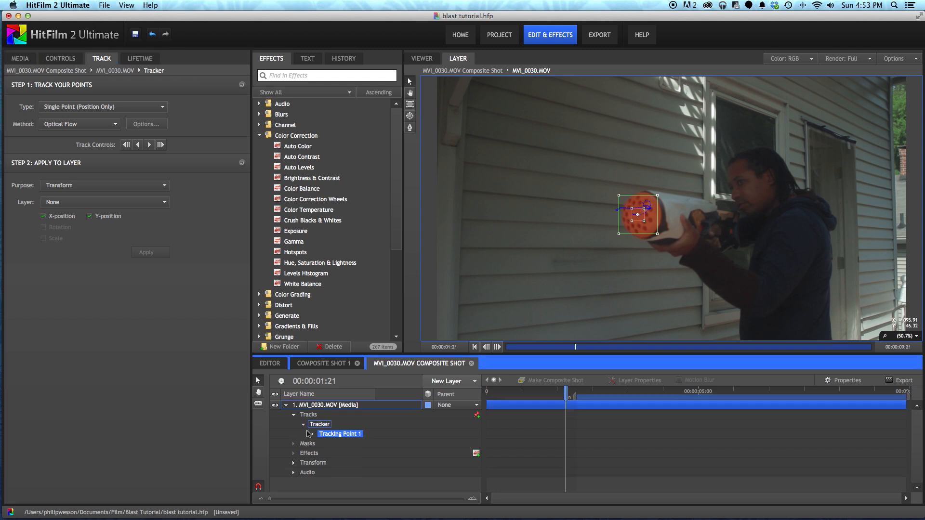
{"action": "left_click", "coordinate": [312, 434]}
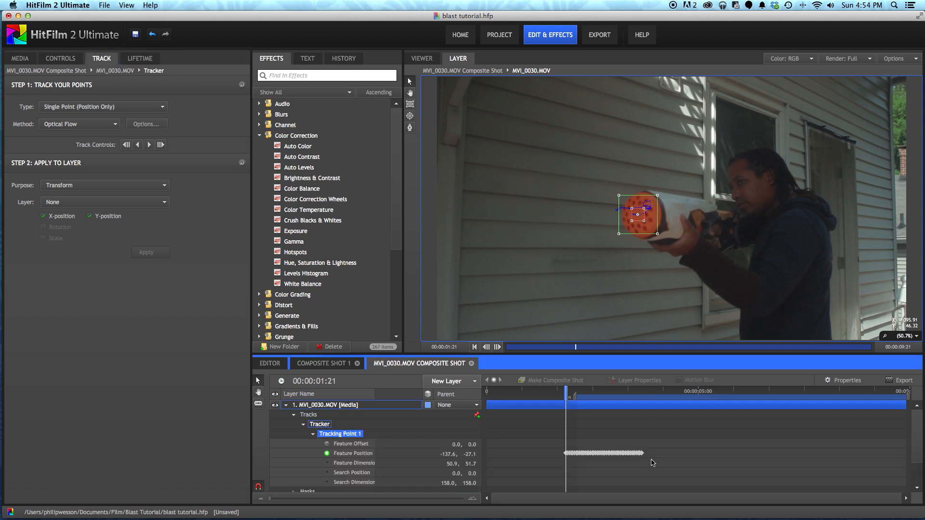
Return the playhead to 00:00:03:16, track the muzzle forwards to the end of the clip, and scrub through the track
{"action": "left_click", "coordinate": [639, 391]}
{"action": "left_click_drag", "start_coordinate": [639, 391], "coordinate": [641, 391]}
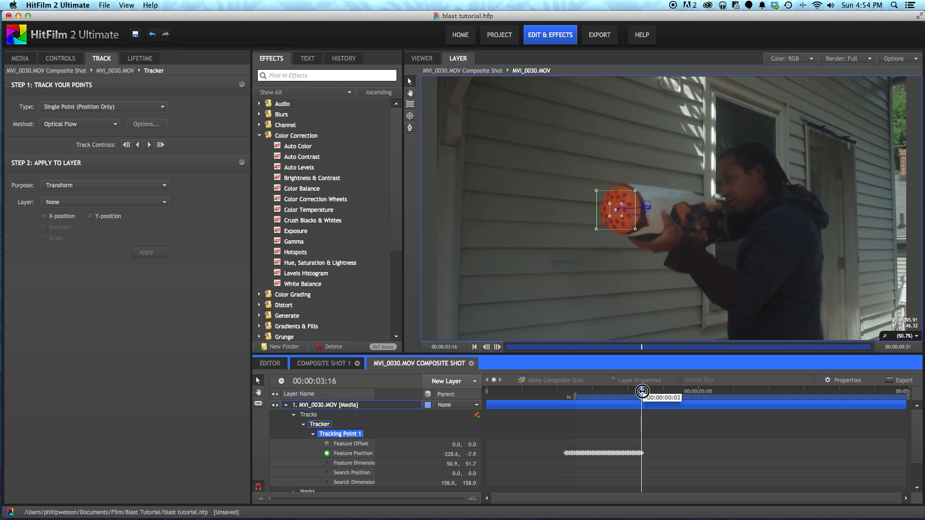
{"action": "left_click", "coordinate": [148, 146]}
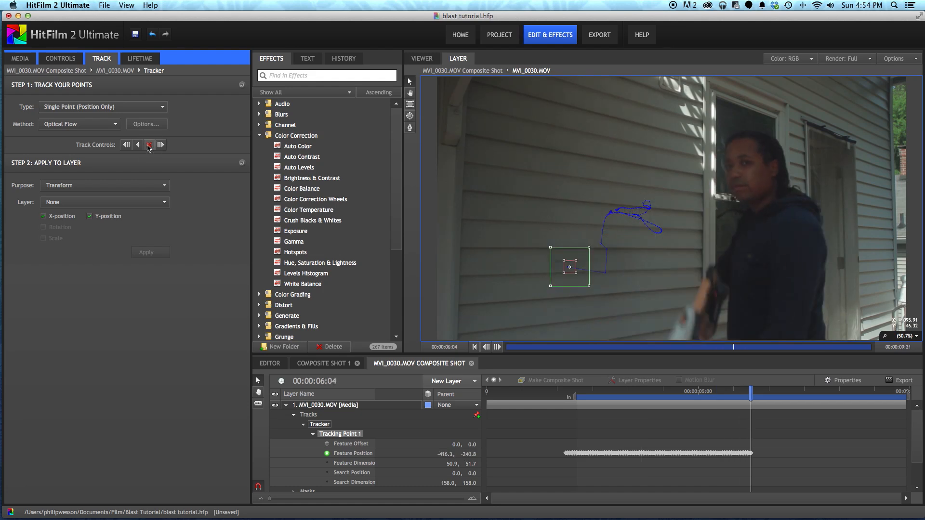
{"action": "left_click", "coordinate": [149, 145]}
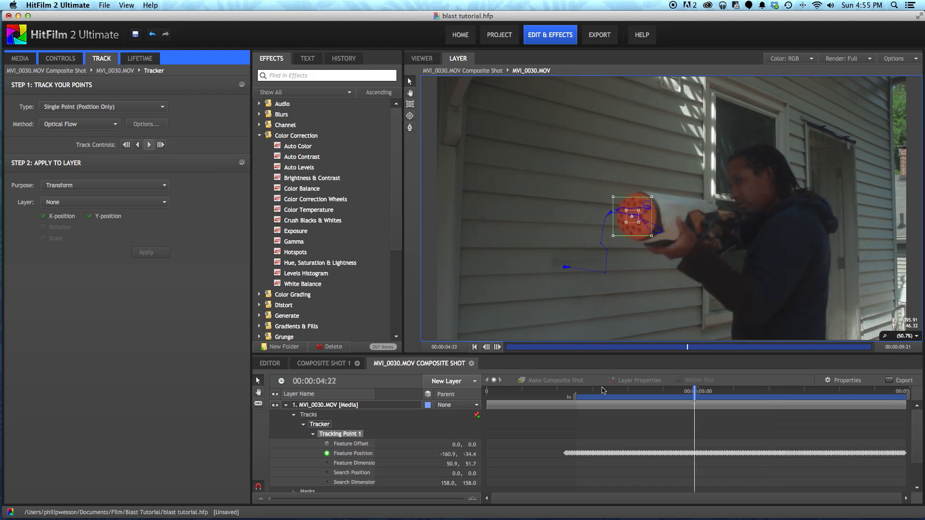
{"action": "left_click_drag", "start_coordinate": [602, 390], "coordinate": [667, 391]}
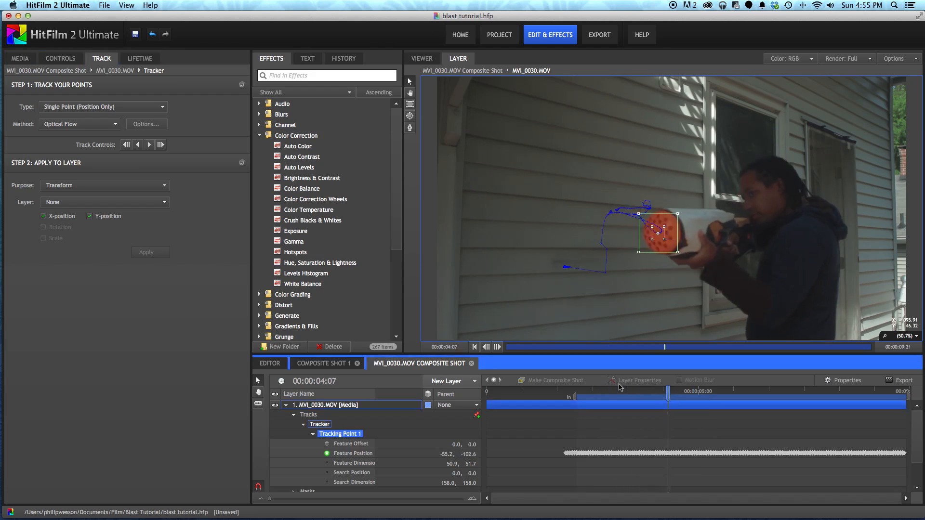
Add a new point layer to the composite shot and name it Tracker
{"action": "left_click", "coordinate": [440, 379]}
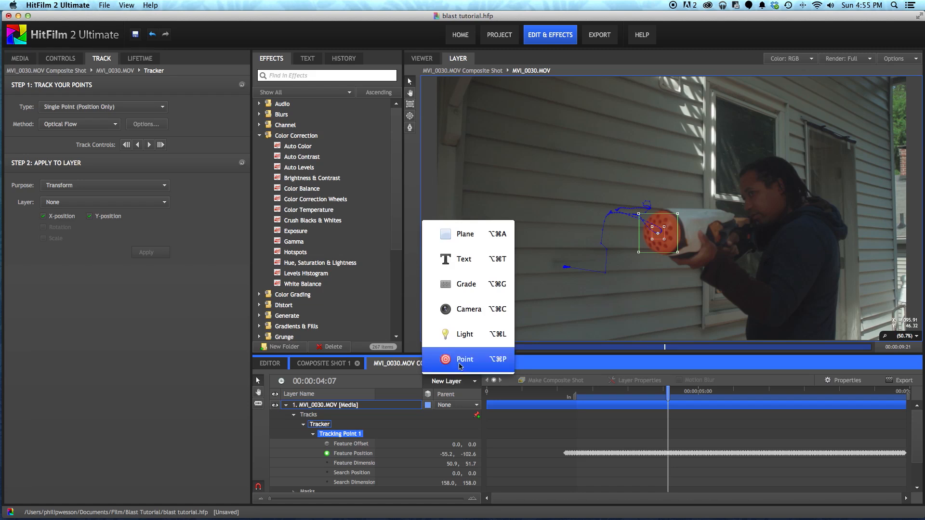
{"action": "left_click", "coordinate": [464, 359]}
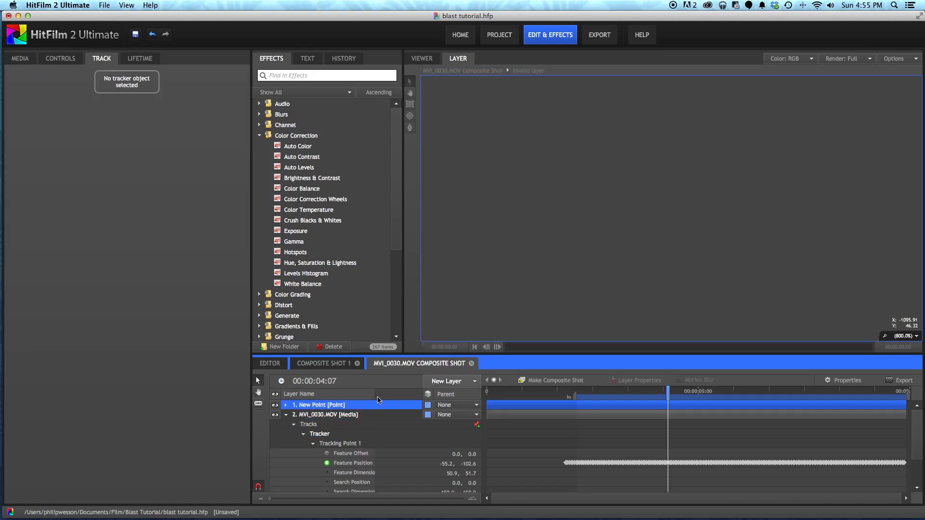
{"action": "double_click", "coordinate": [346, 407]}
{"action": "type", "text": "Tracker"}
{"action": "key", "text": "Return"}
Apply the track's X and Y position to the Tracker point layer's transform and check its motion path in the composite at 00:00:02:04
{"action": "left_click", "coordinate": [320, 434]}
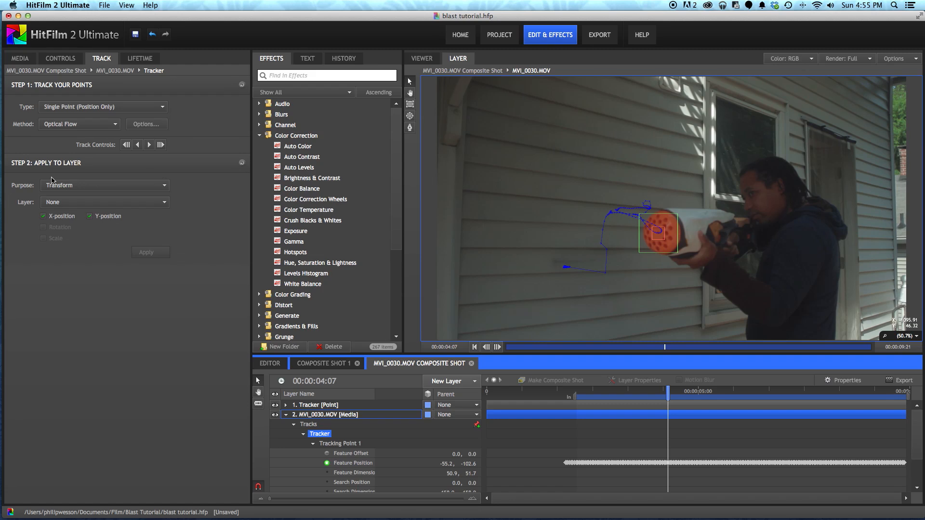
{"action": "left_click", "coordinate": [65, 202]}
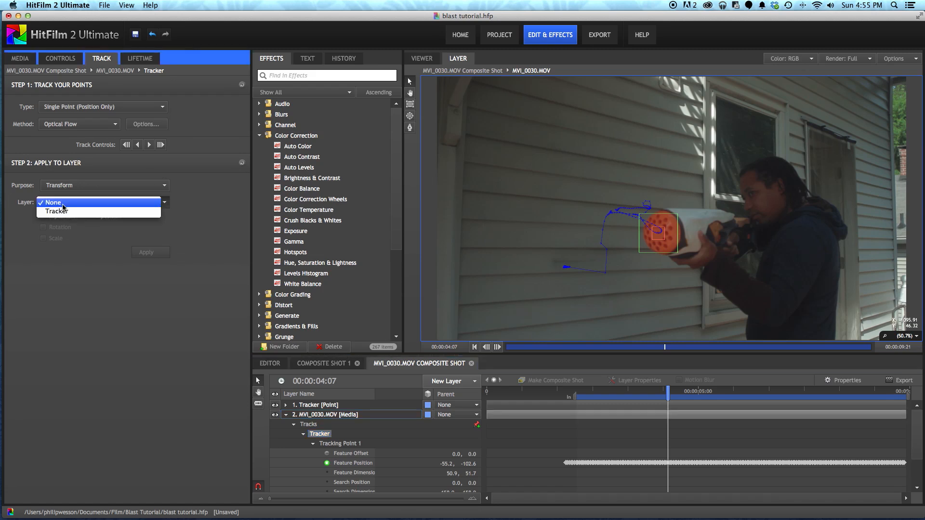
{"action": "left_click", "coordinate": [65, 212]}
{"action": "left_click", "coordinate": [134, 255]}
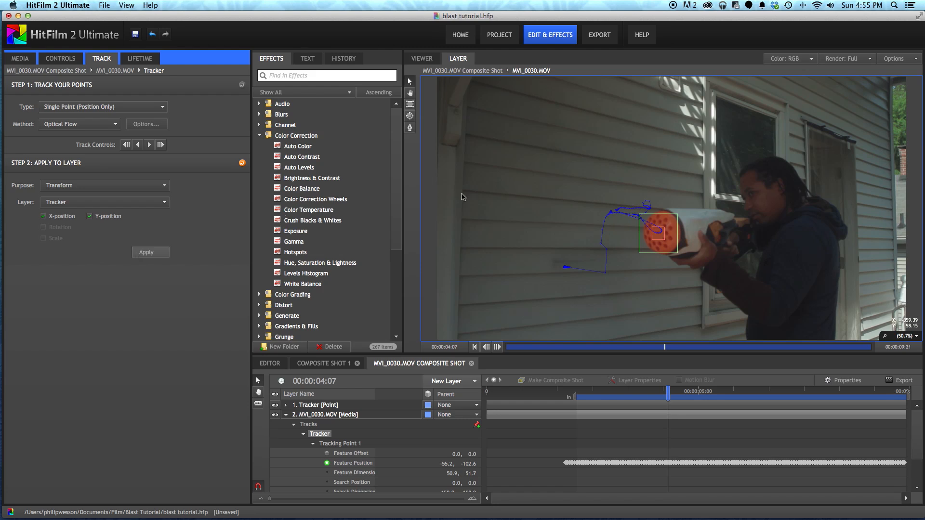
{"action": "left_click", "coordinate": [578, 390]}
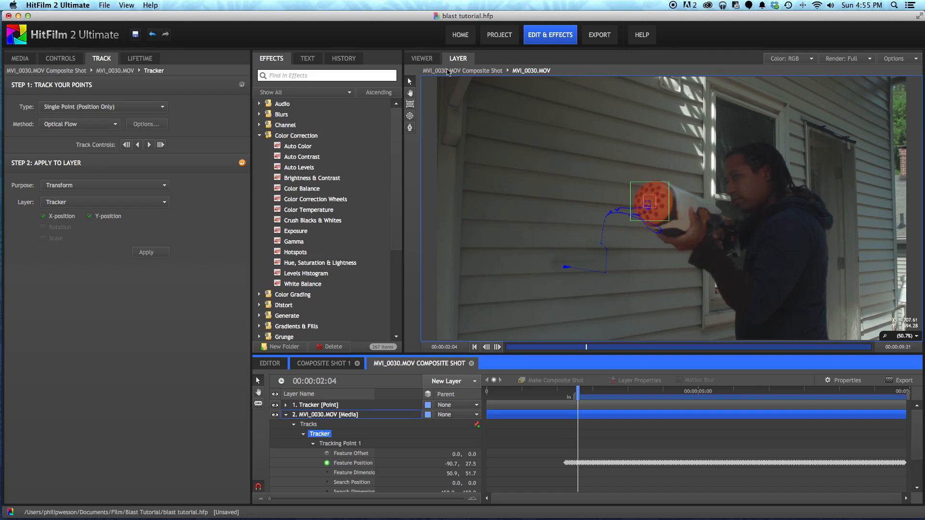
{"action": "left_click", "coordinate": [419, 60]}
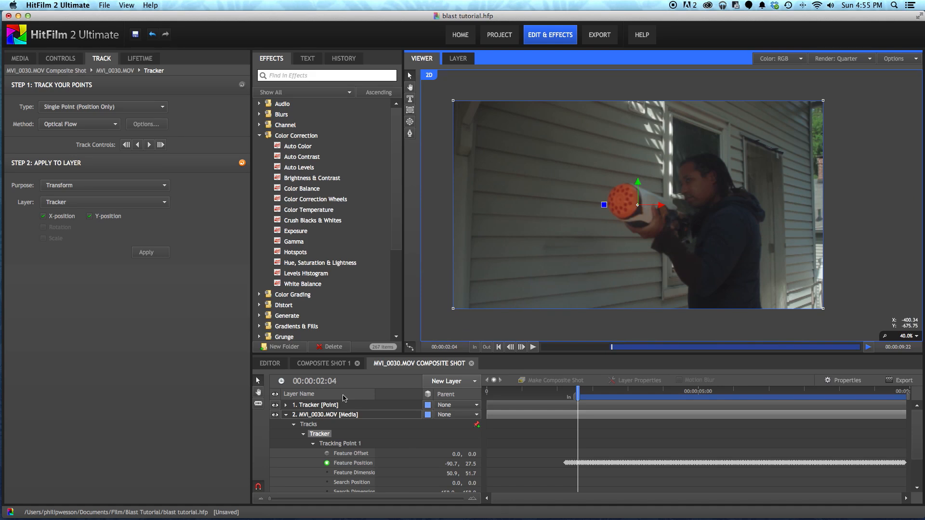
{"action": "left_click", "coordinate": [337, 406]}
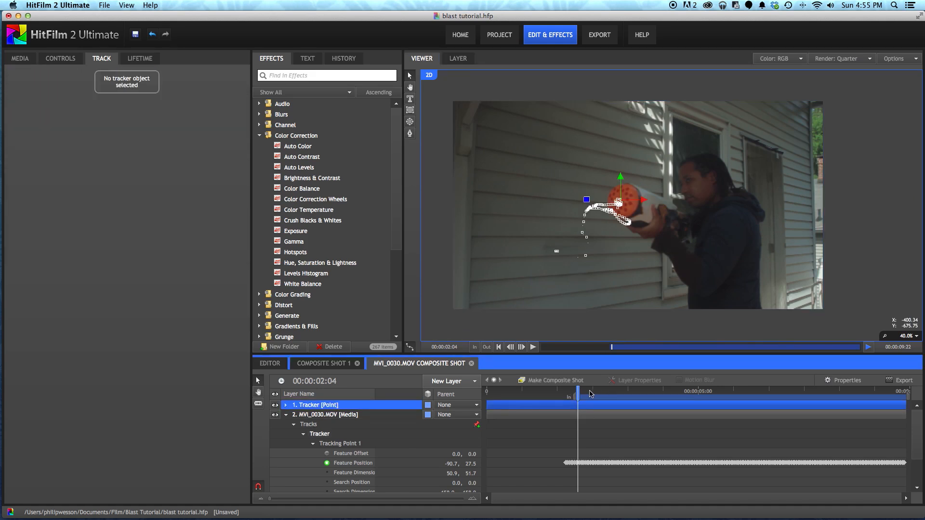
Collapse the MVI_0030.MOV layer's tracking properties and set the playhead at 00:00:03:18
{"action": "left_click_drag", "start_coordinate": [584, 390], "coordinate": [636, 389]}
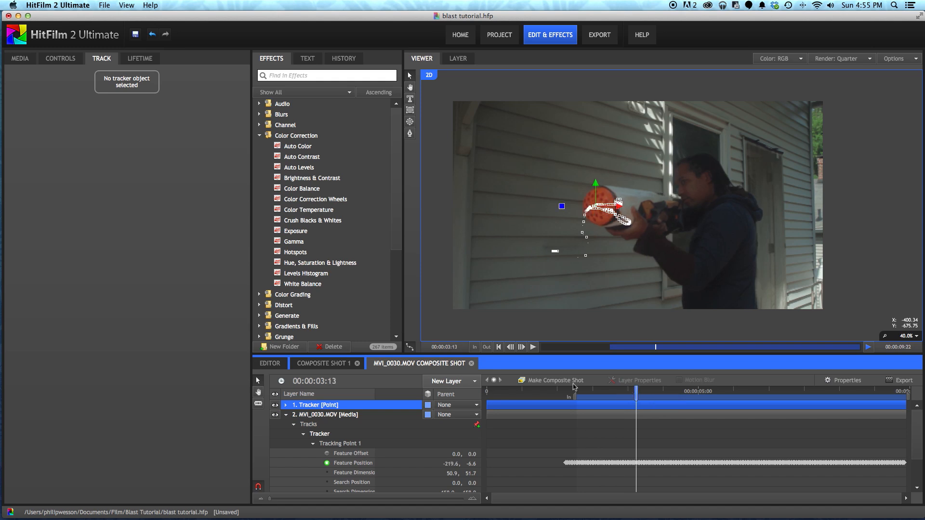
{"action": "left_click", "coordinate": [286, 416]}
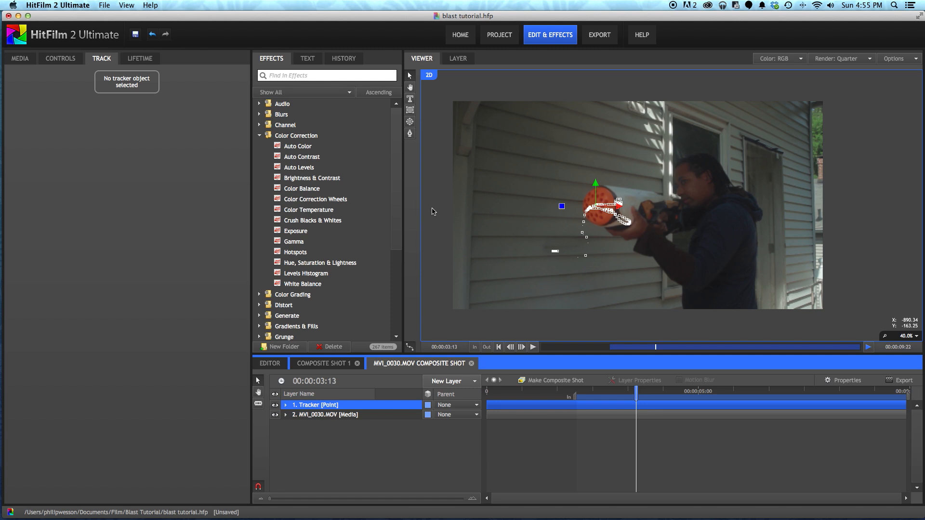
{"action": "mouse_move", "coordinate": [636, 390]}
{"action": "left_mouse_down"}
{"action": "mouse_move", "coordinate": [652, 390]}
{"action": "mouse_move", "coordinate": [642, 389]}
{"action": "left_mouse_up"}
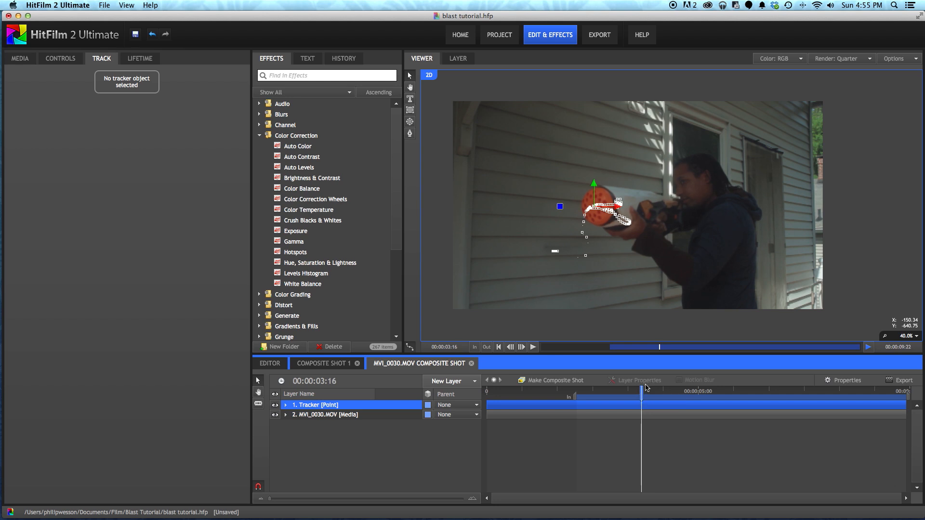
{"action": "left_click", "coordinate": [645, 388]}
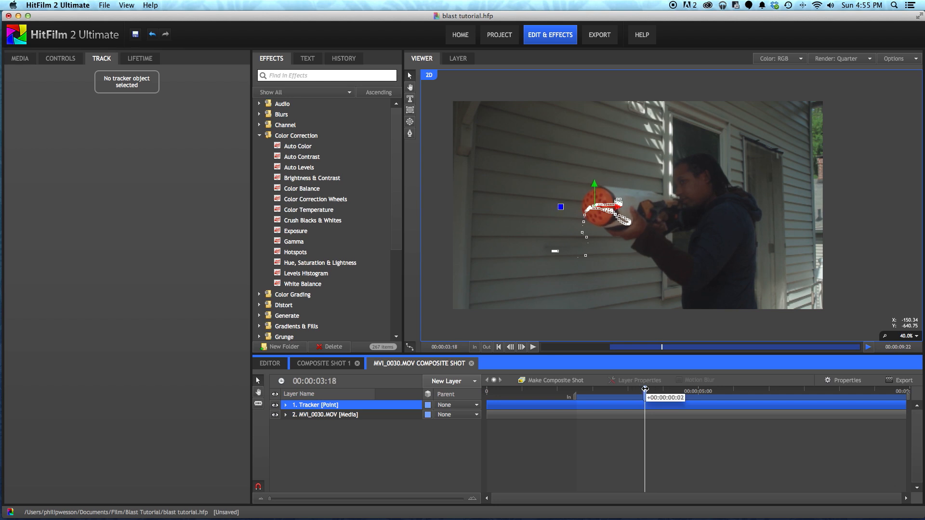
Search the effects for "gun" and add the Gunfire effect to the composite shot above the Tracker layer
{"action": "left_click", "coordinate": [285, 75]}
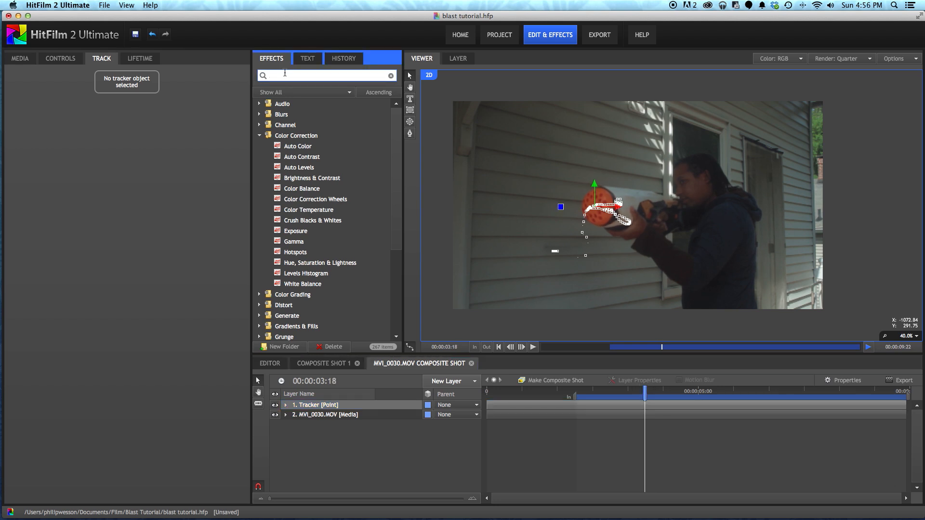
{"action": "type", "text": "gun"}
{"action": "left_click", "coordinate": [315, 116]}
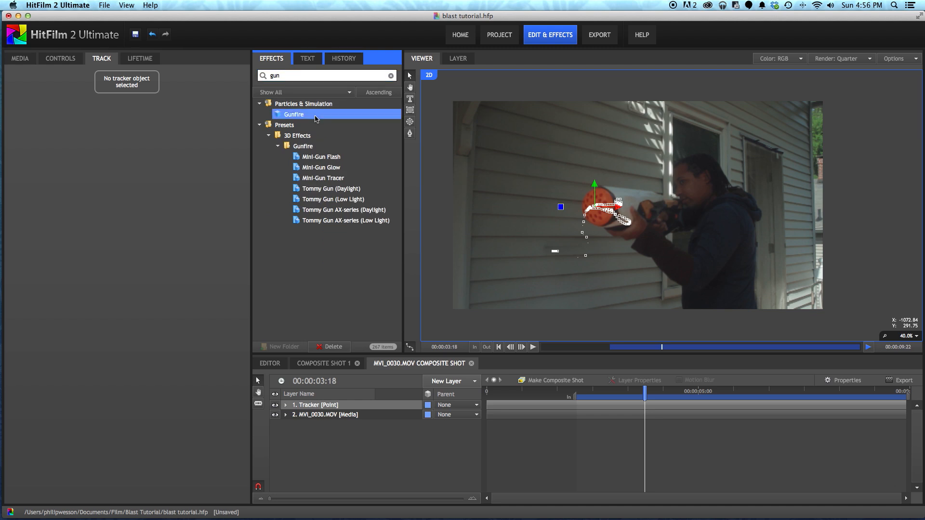
{"action": "left_click_drag", "start_coordinate": [291, 118], "coordinate": [318, 406]}
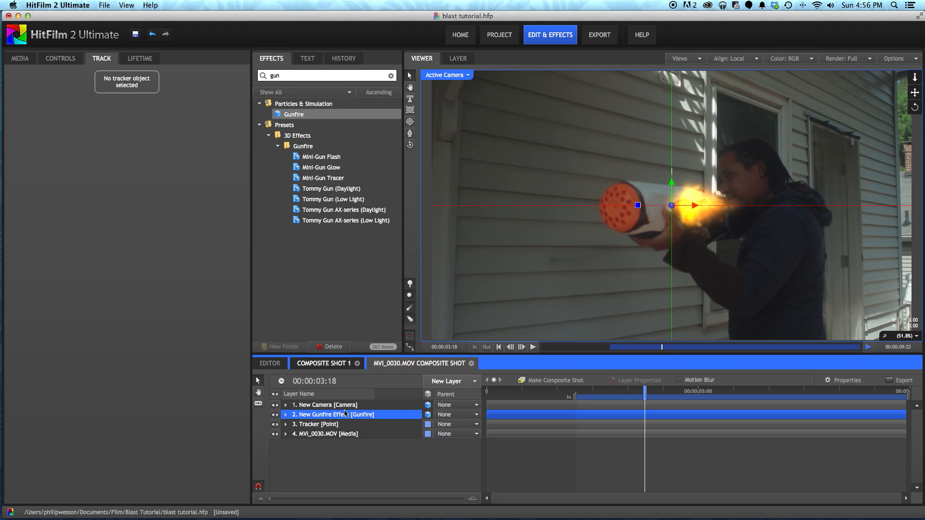
Move the gunfire flash along X onto the blaster's orange muzzle, to position about -220, -5
{"action": "scroll", "coordinate": [548, 260], "scroll_direction": "down", "scroll_amount": 1}
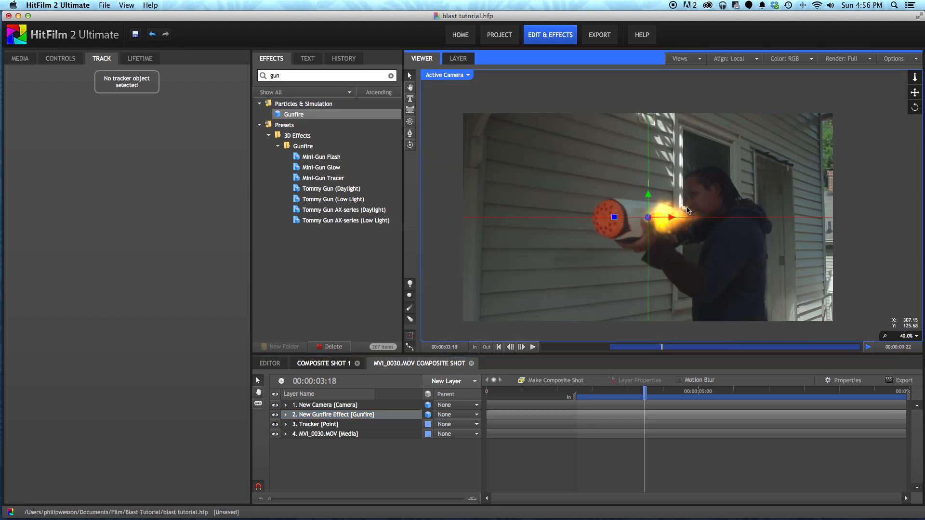
{"action": "left_click_drag", "start_coordinate": [670, 217], "coordinate": [602, 217]}
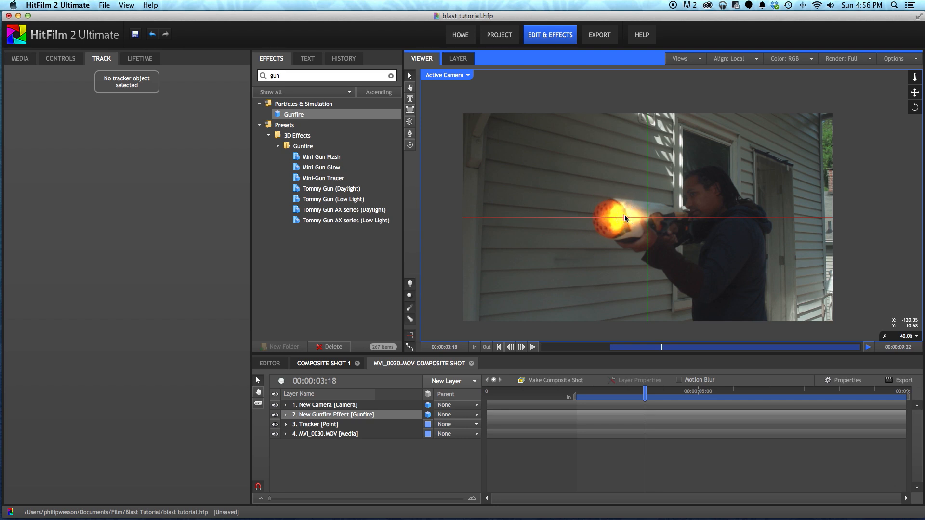
{"action": "left_click_drag", "start_coordinate": [597, 195], "coordinate": [629, 217]}
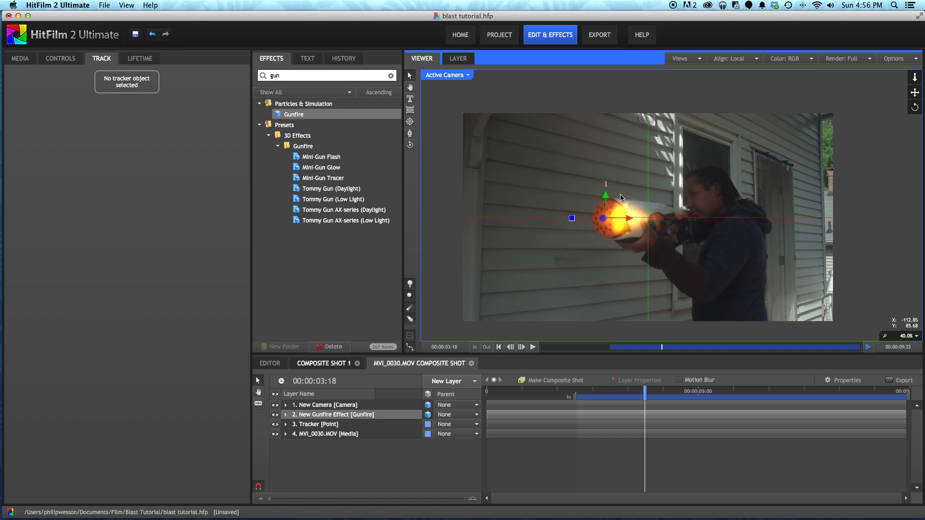
Set the Gunfire layer's Y rotation to 119° so it fires out of the muzzle, and adjust its Y position to 0
{"action": "left_click", "coordinate": [60, 58]}
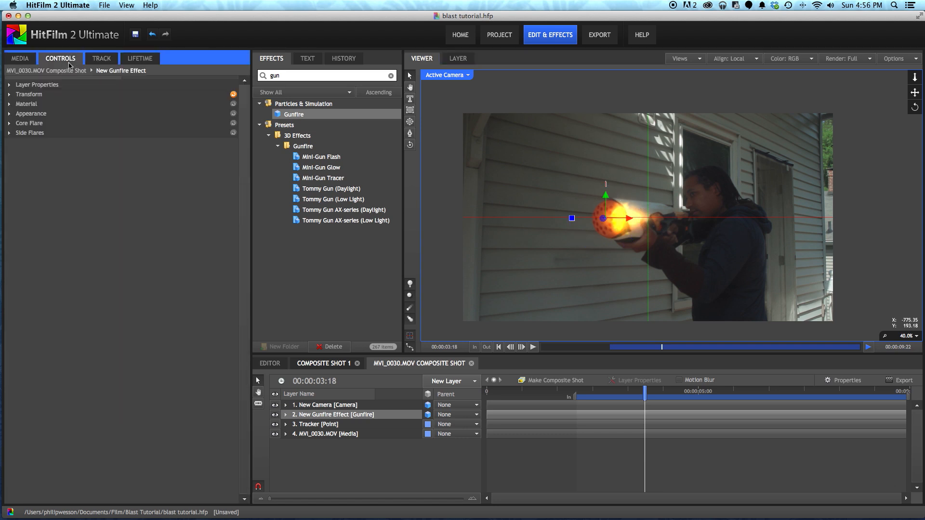
{"action": "left_click", "coordinate": [10, 95]}
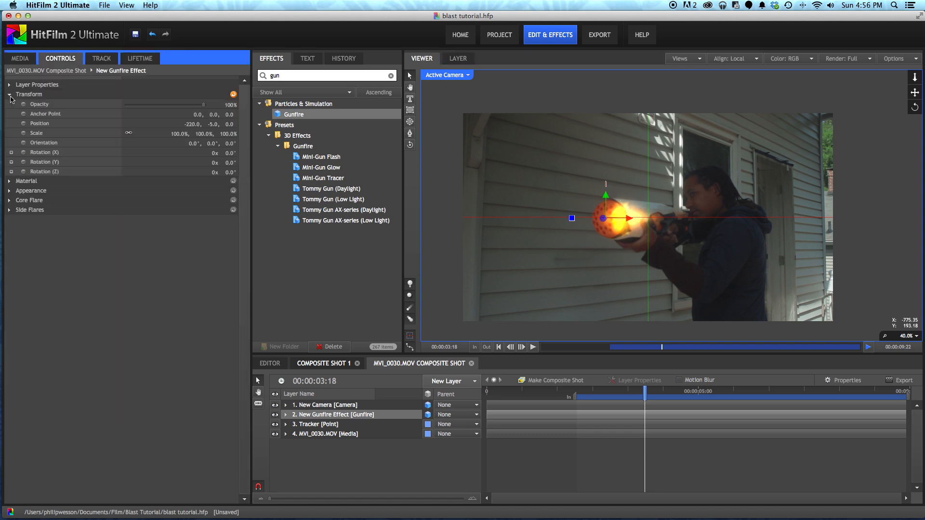
{"action": "left_click_drag", "start_coordinate": [209, 162], "coordinate": [298, 167]}
{"action": "left_click_drag", "start_coordinate": [607, 198], "coordinate": [608, 195]}
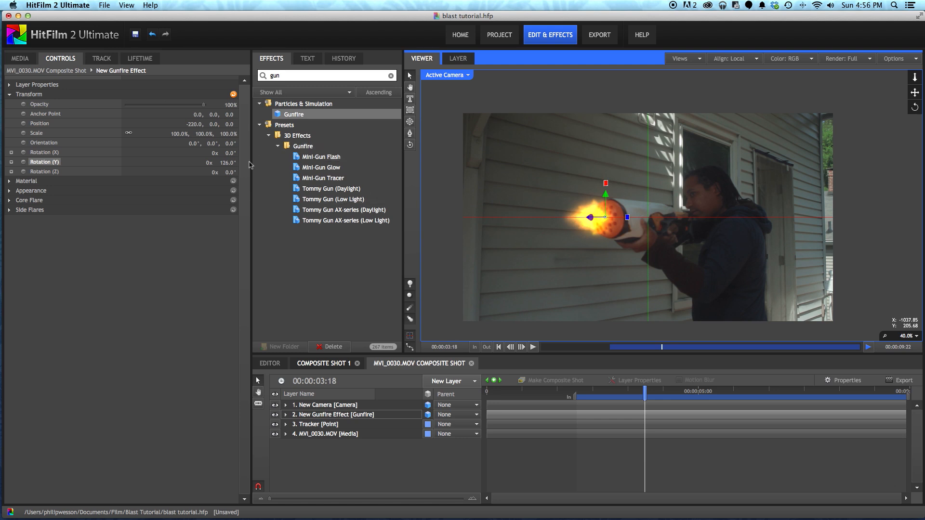
{"action": "left_click_drag", "start_coordinate": [222, 162], "coordinate": [223, 163]}
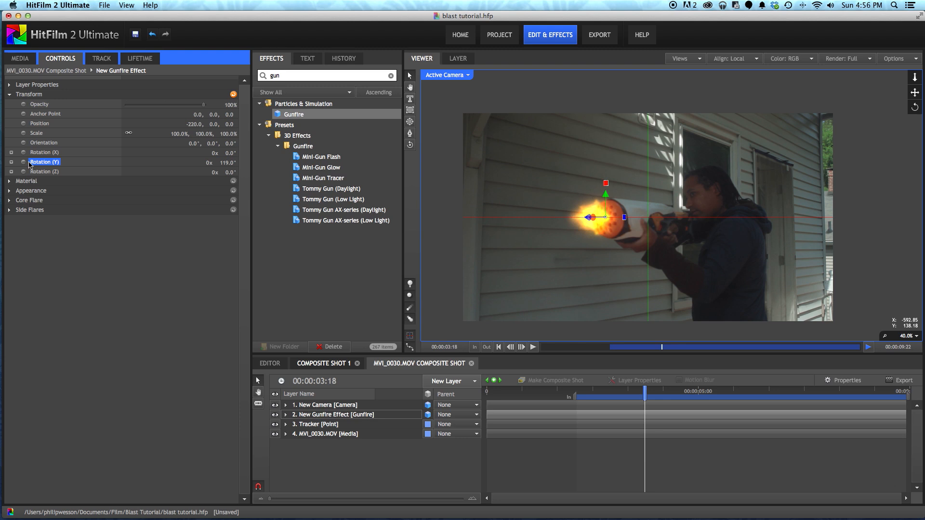
Parent the New Gunfire Effect layer to the Tracker point and scrub back to 00:00:03:09 to check that it follows
{"action": "left_click", "coordinate": [453, 415]}
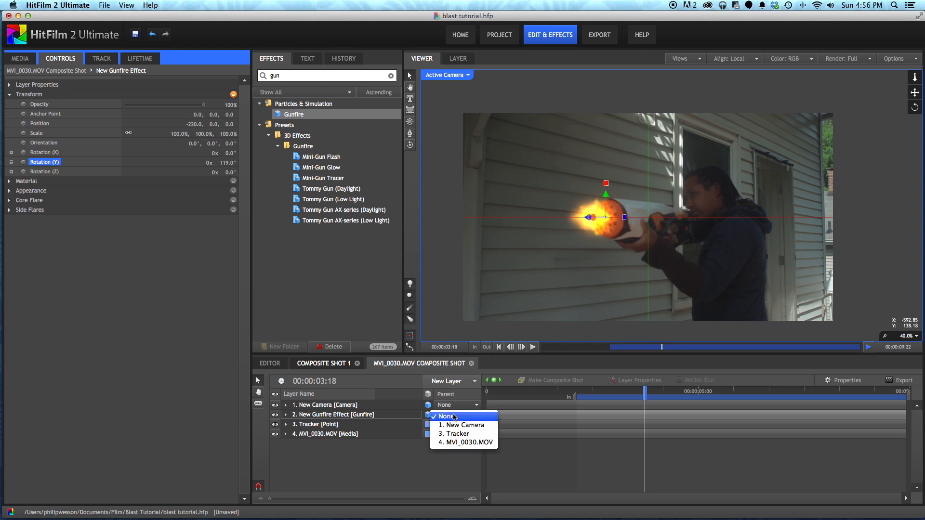
{"action": "left_click", "coordinate": [457, 436]}
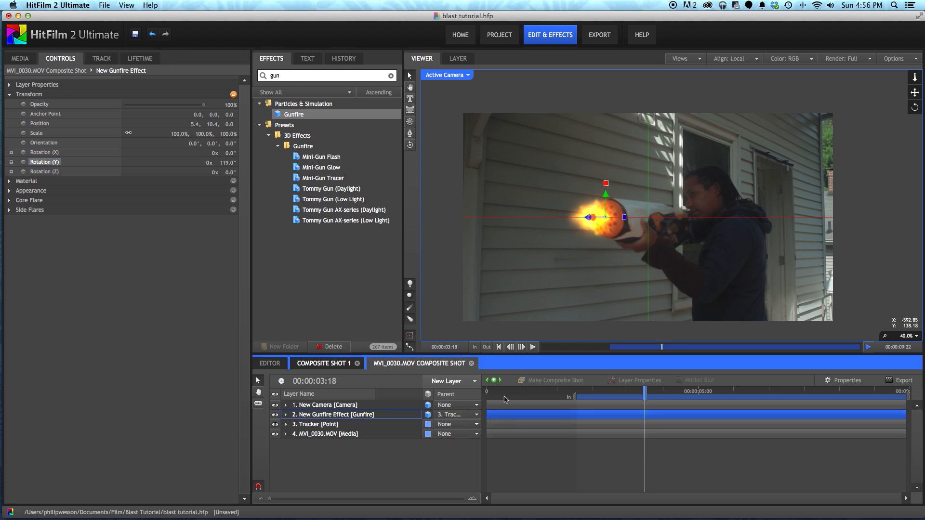
{"action": "mouse_move", "coordinate": [645, 391]}
{"action": "left_mouse_down"}
{"action": "mouse_move", "coordinate": [619, 389]}
{"action": "mouse_move", "coordinate": [629, 382]}
{"action": "left_mouse_up"}
Set the render quality to Quarter, hide the viewer's grid lines, and scrub the tracked gunfire to 00:00:03:15
{"action": "left_click", "coordinate": [850, 59]}
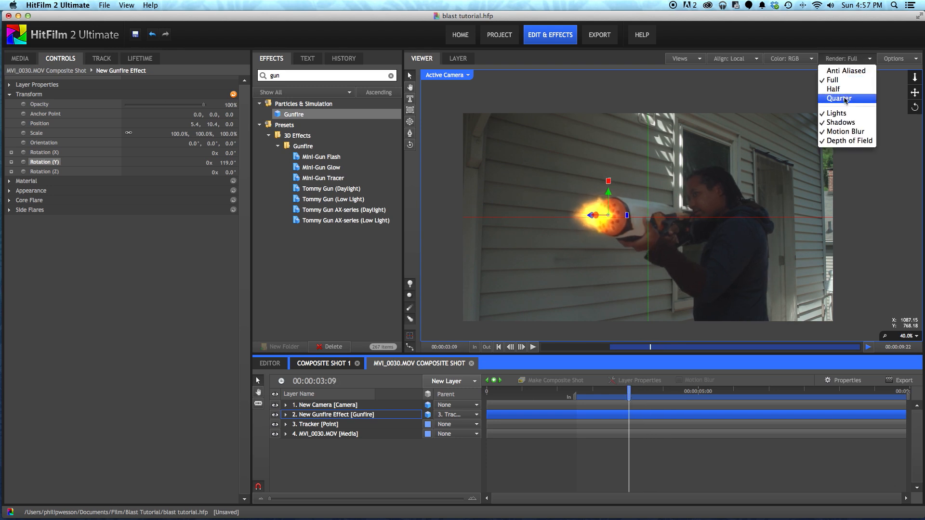
{"action": "left_click", "coordinate": [410, 337]}
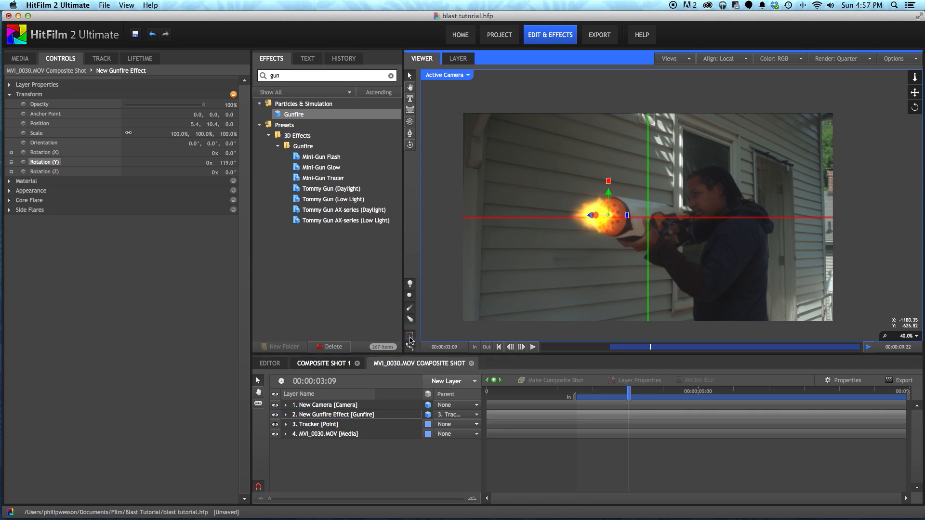
{"action": "left_click_drag", "start_coordinate": [606, 394], "coordinate": [639, 394]}
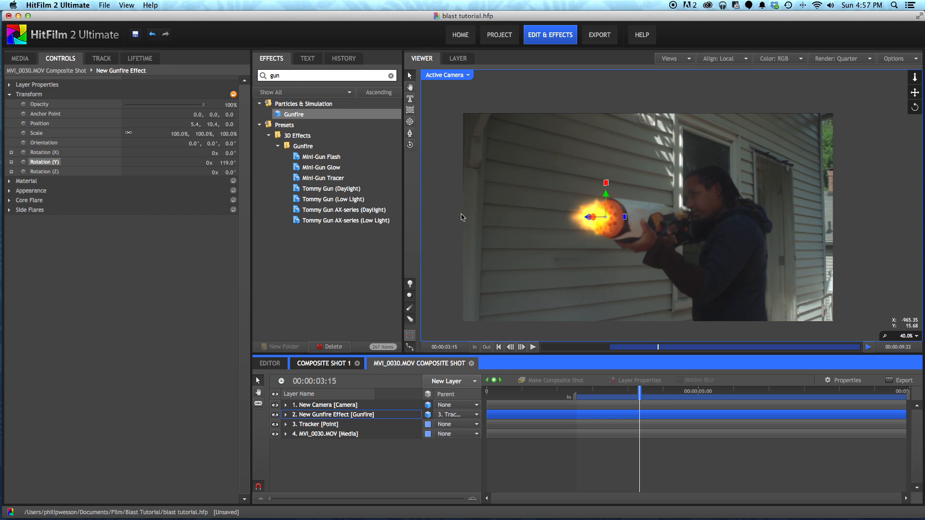
Expand the gunfire's Core Flare settings and set Scale to 118% and Length to 2002
{"action": "left_click", "coordinate": [9, 200]}
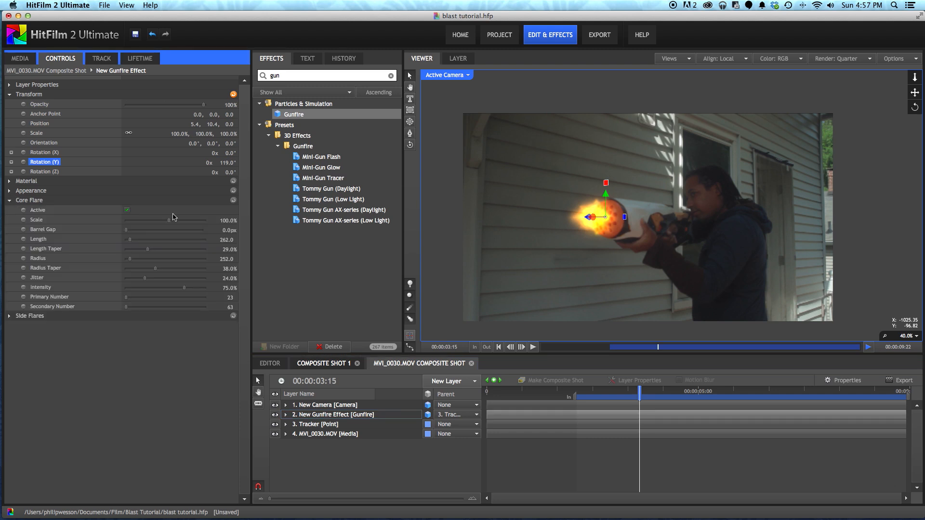
{"action": "left_click", "coordinate": [226, 223]}
{"action": "left_click_drag", "start_coordinate": [228, 223], "coordinate": [669, 312]}
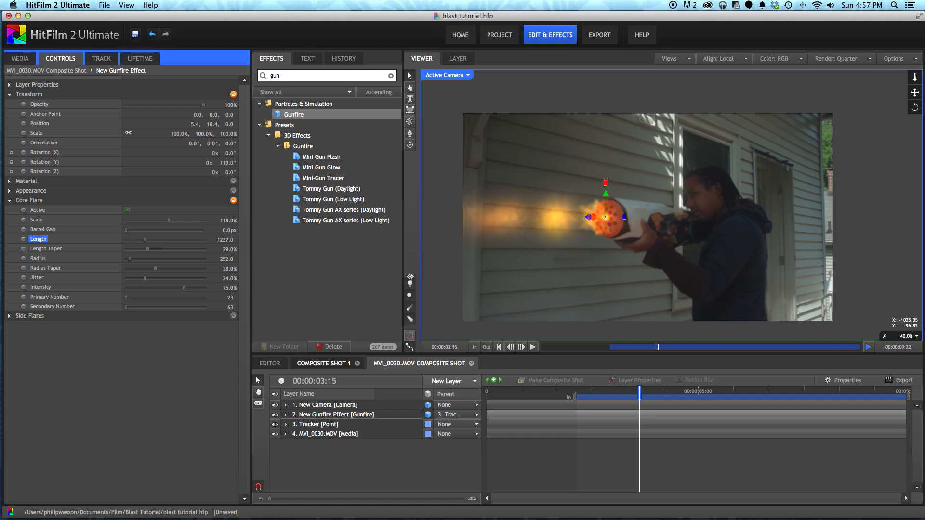
{"action": "left_click_drag", "start_coordinate": [220, 241], "coordinate": [614, 273]}
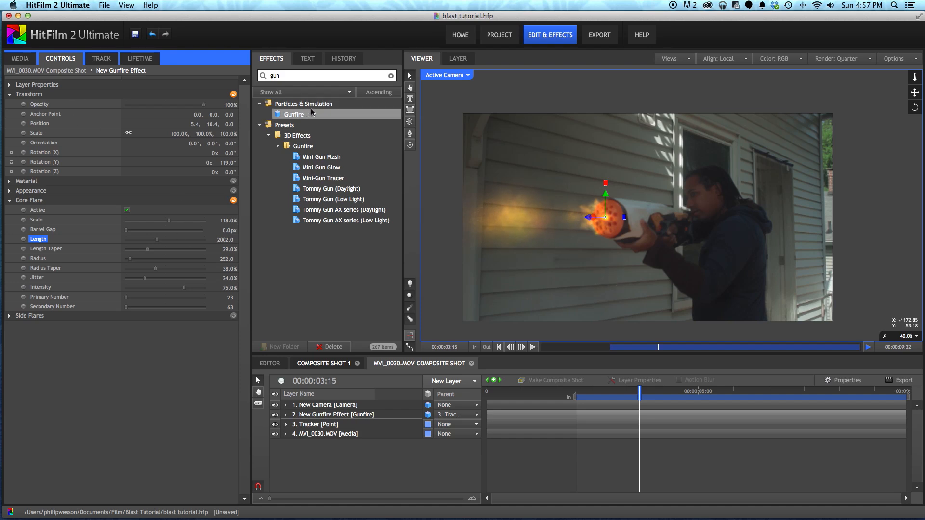
Turn on the gunfire's particle Preview, increase the Core Flare Length to 2330, and turn Preview off again
{"action": "left_click", "coordinate": [9, 191]}
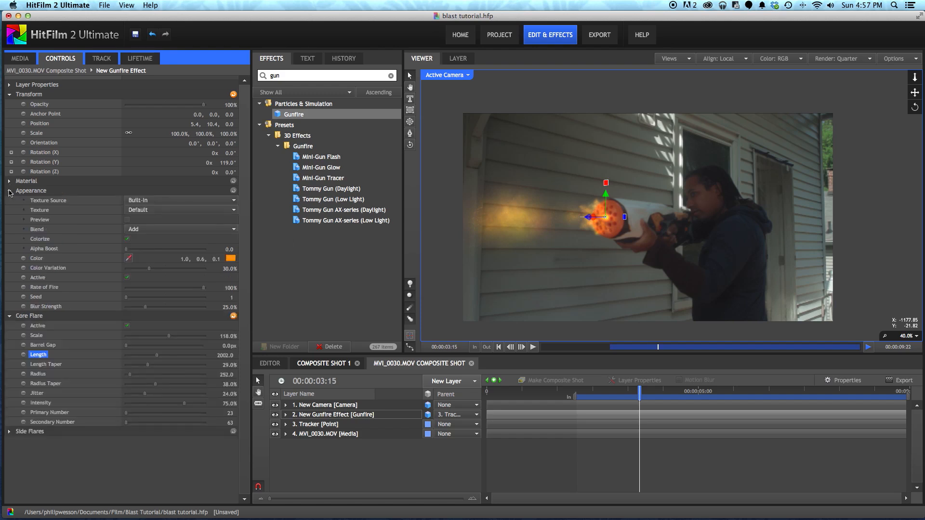
{"action": "left_click", "coordinate": [127, 221]}
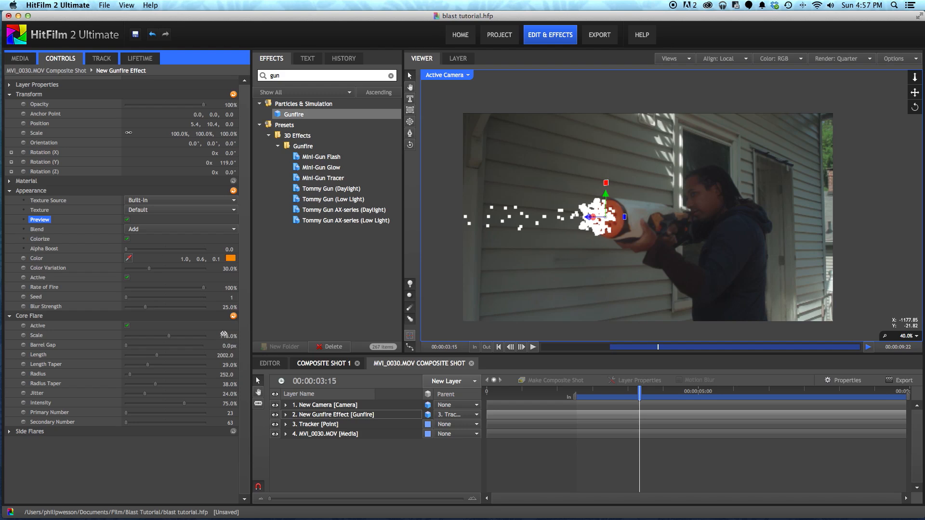
{"action": "left_click_drag", "start_coordinate": [238, 361], "coordinate": [380, 361]}
{"action": "left_click", "coordinate": [127, 220]}
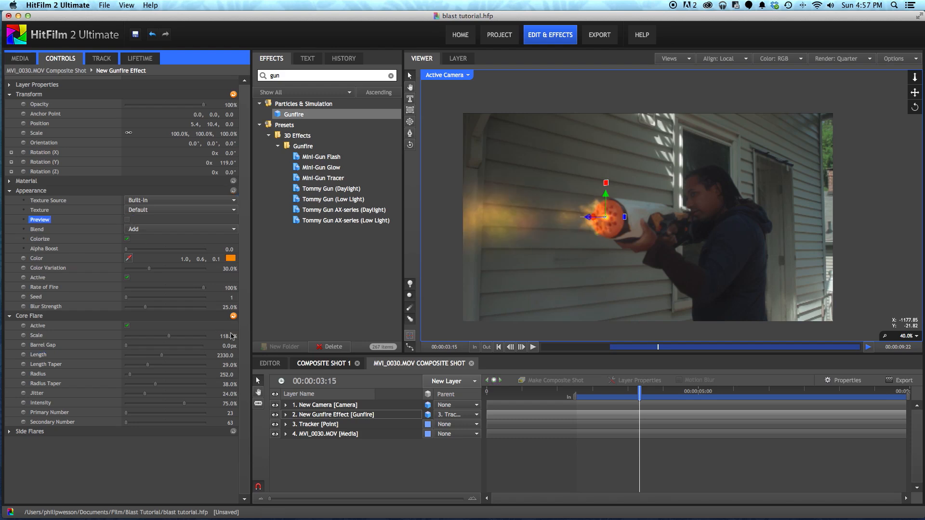
Raise the Core Flare's Primary Number to 733 to fill out the blast
{"action": "left_click_drag", "start_coordinate": [231, 412], "coordinate": [277, 414]}
{"action": "left_click_drag", "start_coordinate": [353, 419], "coordinate": [490, 419]}
{"action": "mouse_move", "coordinate": [236, 416]}
{"action": "left_mouse_down"}
{"action": "mouse_move", "coordinate": [368, 417]}
{"action": "mouse_move", "coordinate": [319, 417]}
{"action": "left_mouse_up"}
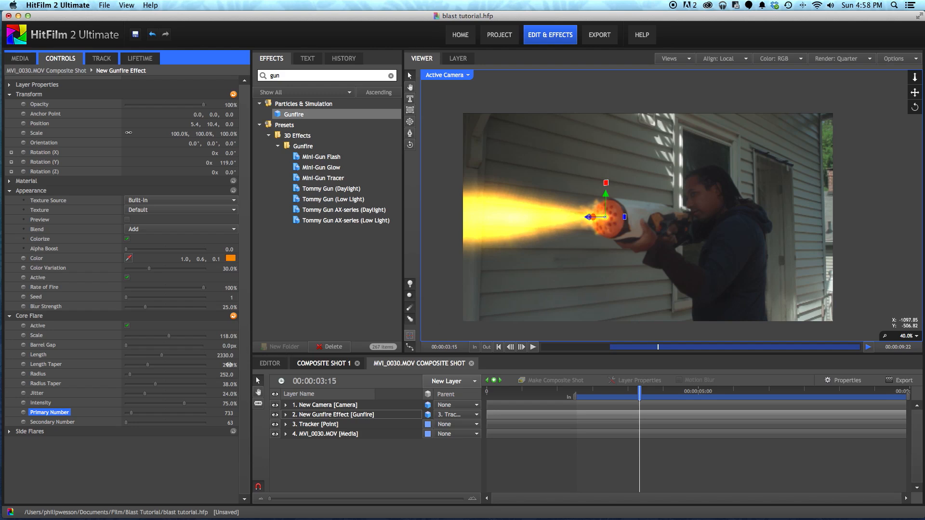
Shape the Core Flare into a beam with Length Taper 0%, Radius 255 and Radius Taper 54%
{"action": "left_click_drag", "start_coordinate": [229, 368], "coordinate": [212, 368]}
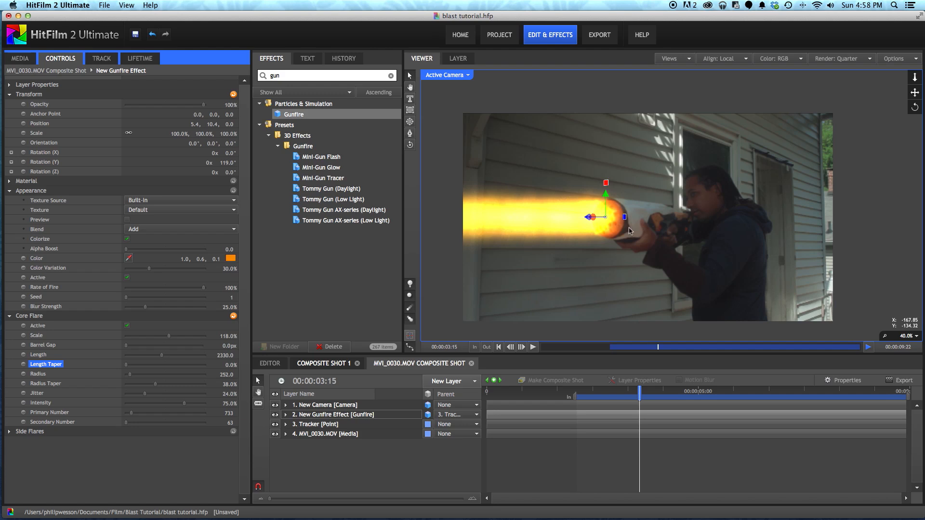
{"action": "left_click", "coordinate": [226, 375]}
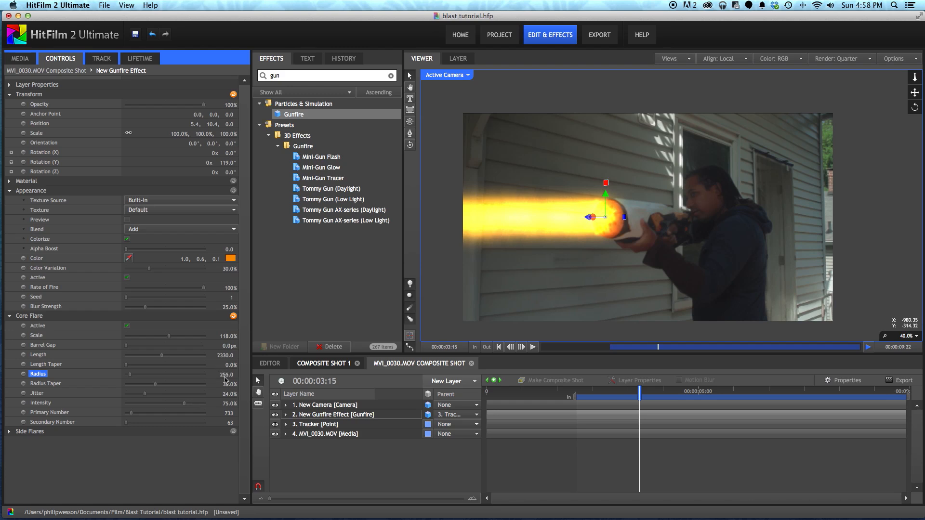
{"action": "mouse_move", "coordinate": [226, 384]}
{"action": "left_mouse_down"}
{"action": "mouse_move", "coordinate": [243, 384]}
{"action": "mouse_move", "coordinate": [188, 384]}
{"action": "mouse_move", "coordinate": [234, 383]}
{"action": "left_mouse_up"}
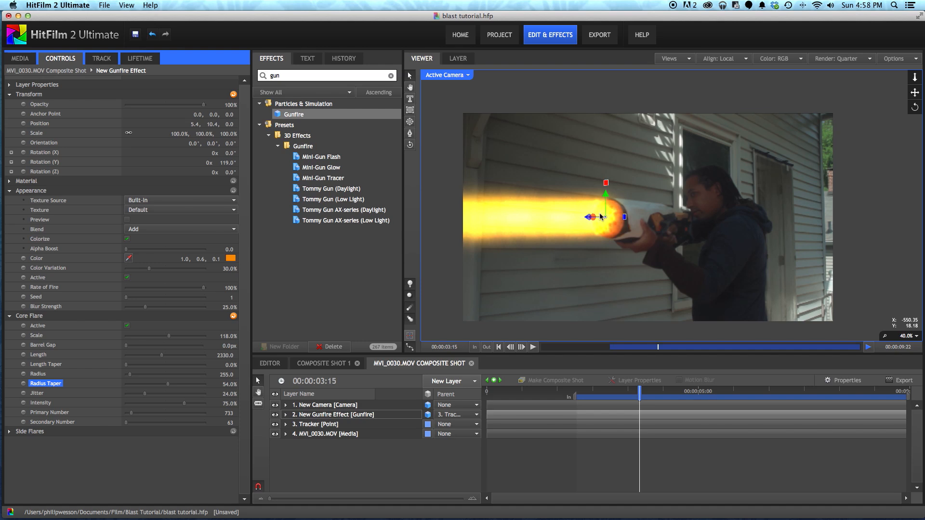
Tilt the gunfire beam to orientation 3.0°, 360.0°, 1.7° and check its alignment between 00:00:03:05 and 00:00:03:19
{"action": "left_click", "coordinate": [624, 218]}
{"action": "left_click_drag", "start_coordinate": [625, 218], "coordinate": [626, 221]}
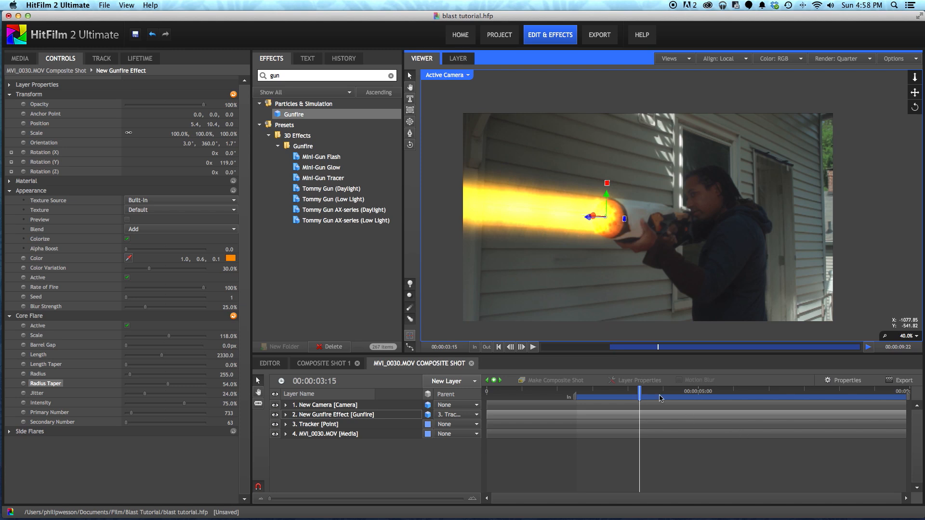
{"action": "left_click", "coordinate": [625, 394]}
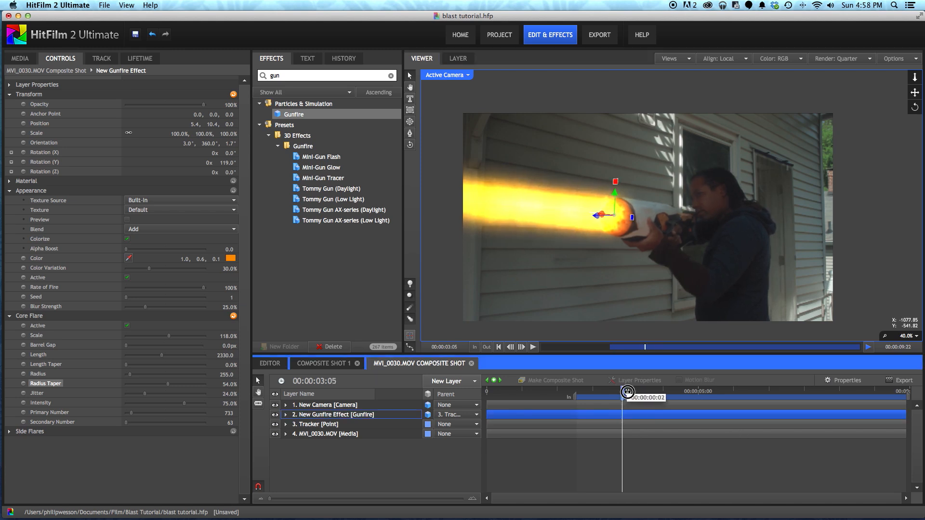
{"action": "left_click", "coordinate": [634, 393]}
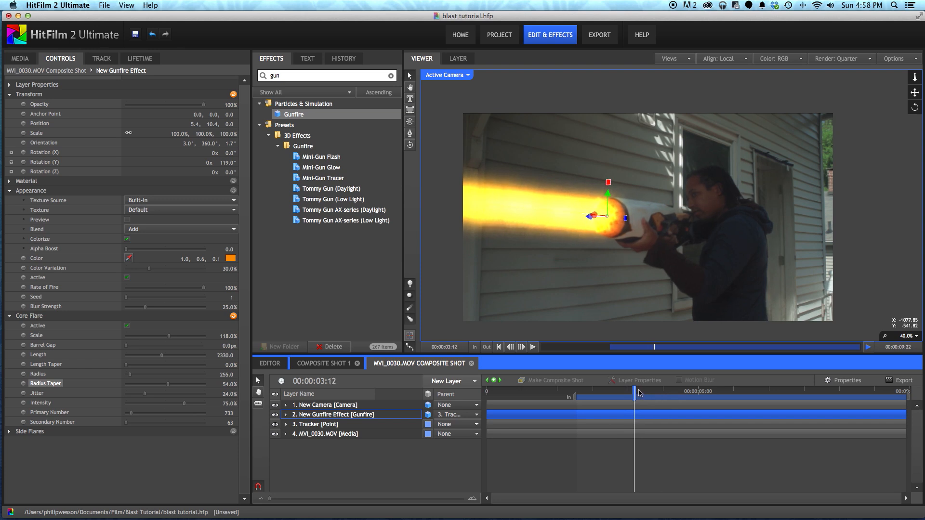
{"action": "left_click", "coordinate": [647, 393]}
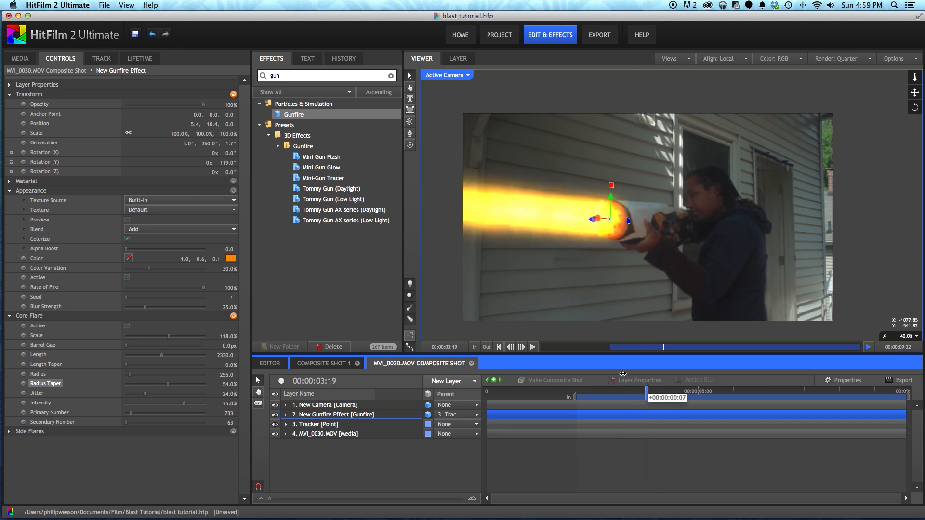
Pick a pale cyan as the Gunfire effect's Appearance color in place of the orange
{"action": "left_click", "coordinate": [231, 259]}
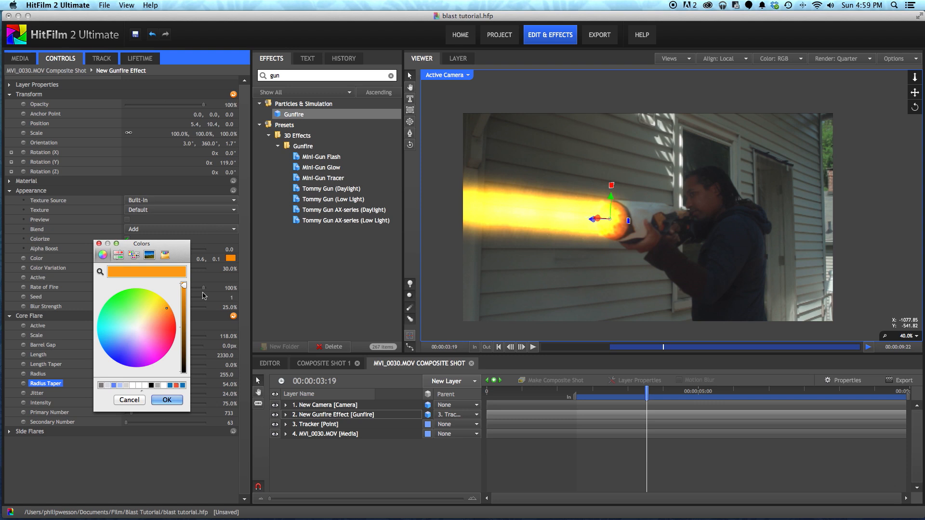
{"action": "mouse_move", "coordinate": [156, 310]}
{"action": "left_mouse_down"}
{"action": "mouse_move", "coordinate": [161, 326]}
{"action": "mouse_move", "coordinate": [126, 302]}
{"action": "mouse_move", "coordinate": [126, 313]}
{"action": "mouse_move", "coordinate": [113, 314]}
{"action": "left_mouse_up"}
{"action": "left_click", "coordinate": [165, 399]}
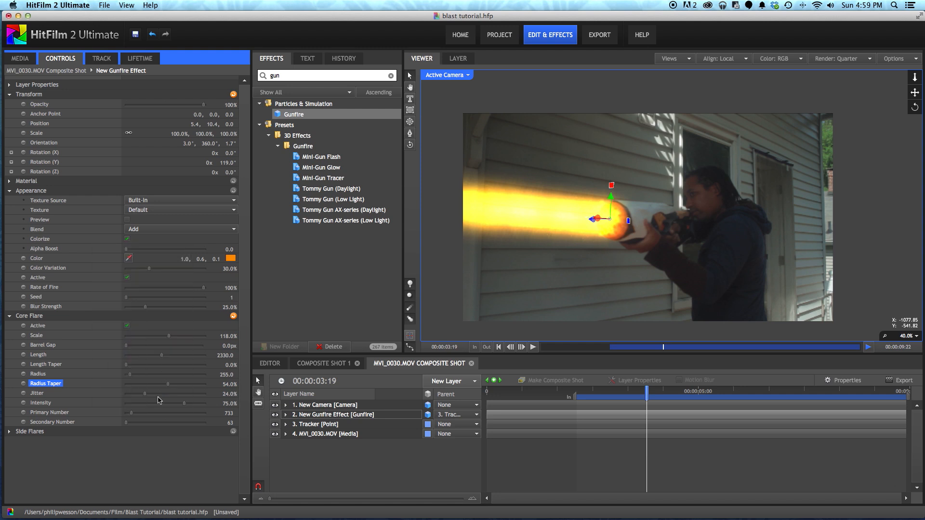
Tilt the gunfire beam to orientation 2.3°, 360.0°, 1.3°, and briefly switch on the Appearance Preview to inspect its particles
{"action": "left_click_drag", "start_coordinate": [628, 220], "coordinate": [628, 221]}
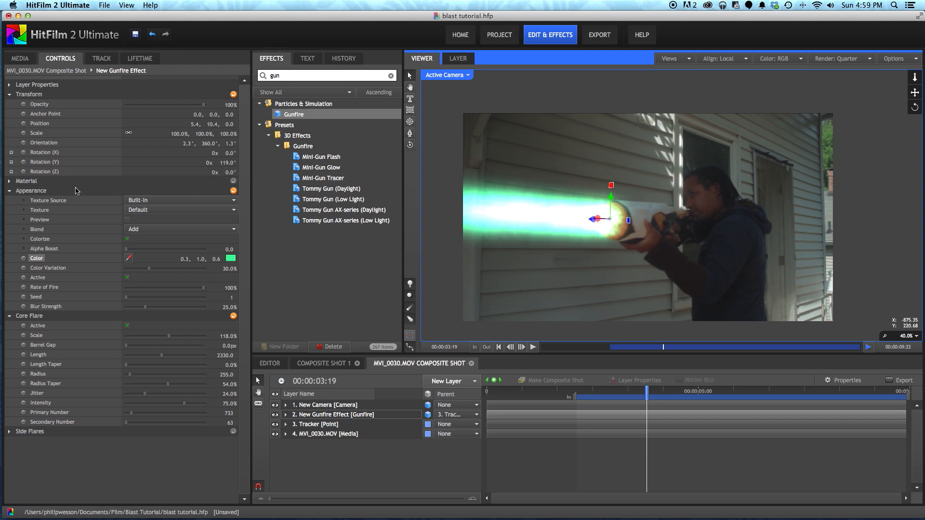
{"action": "left_click", "coordinate": [9, 181]}
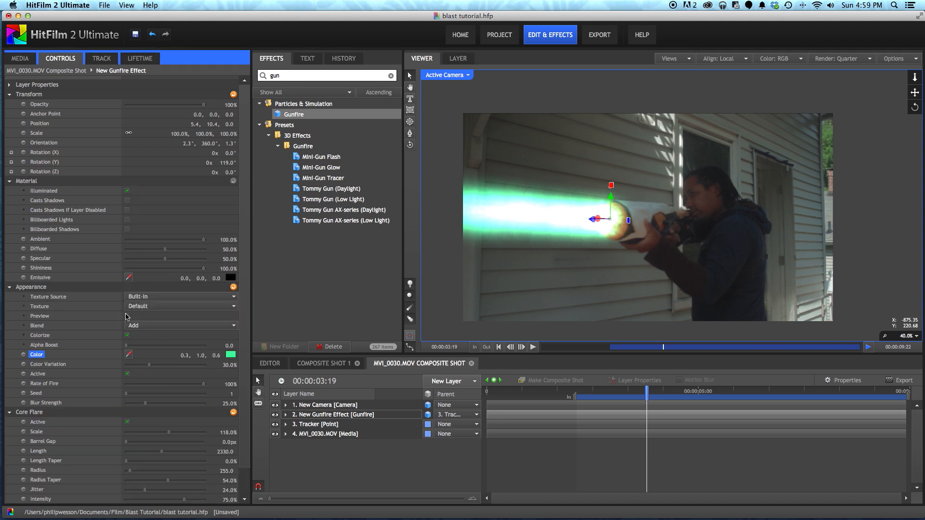
{"action": "left_click", "coordinate": [127, 316]}
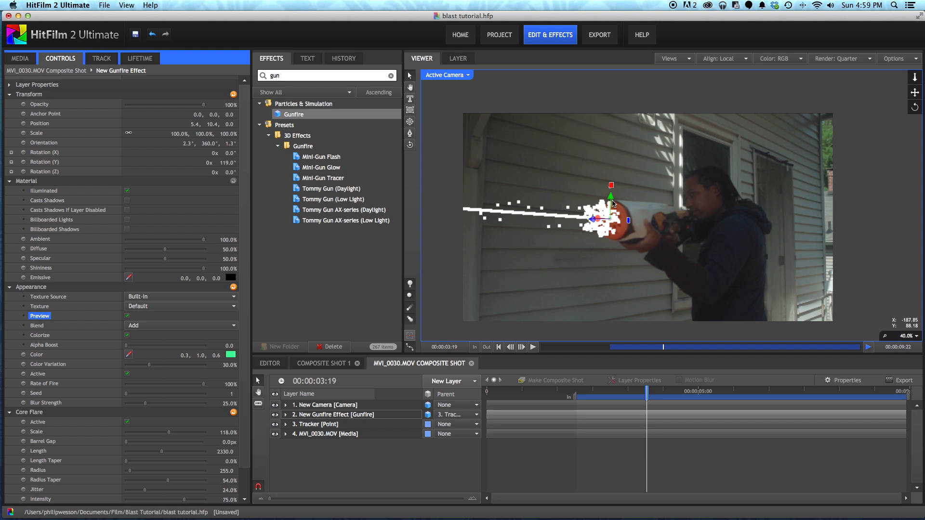
{"action": "left_click", "coordinate": [128, 317]}
{"action": "scroll", "coordinate": [207, 386], "scroll_direction": "down", "scroll_amount": 3}
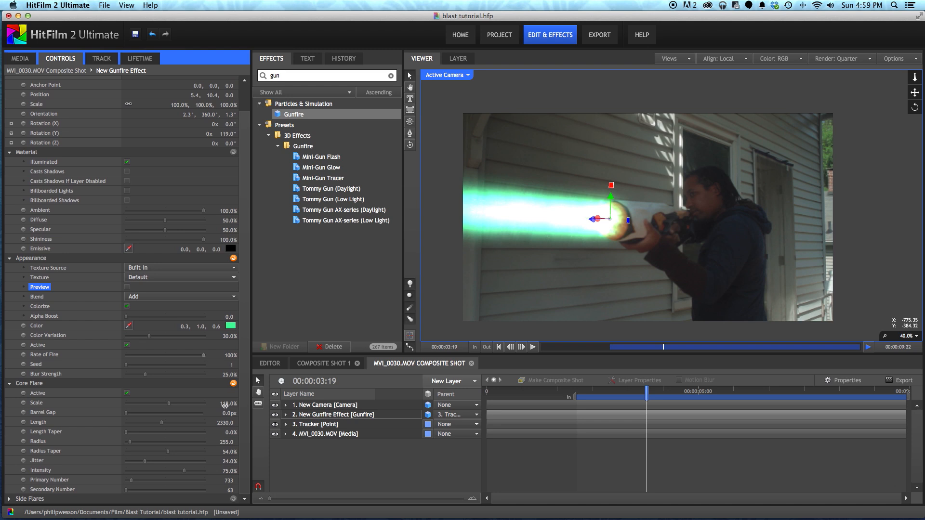
Narrow the Core Flare to a Radius of 168 and raise its Secondary Number to 141
{"action": "left_click_drag", "start_coordinate": [224, 441], "coordinate": [176, 433]}
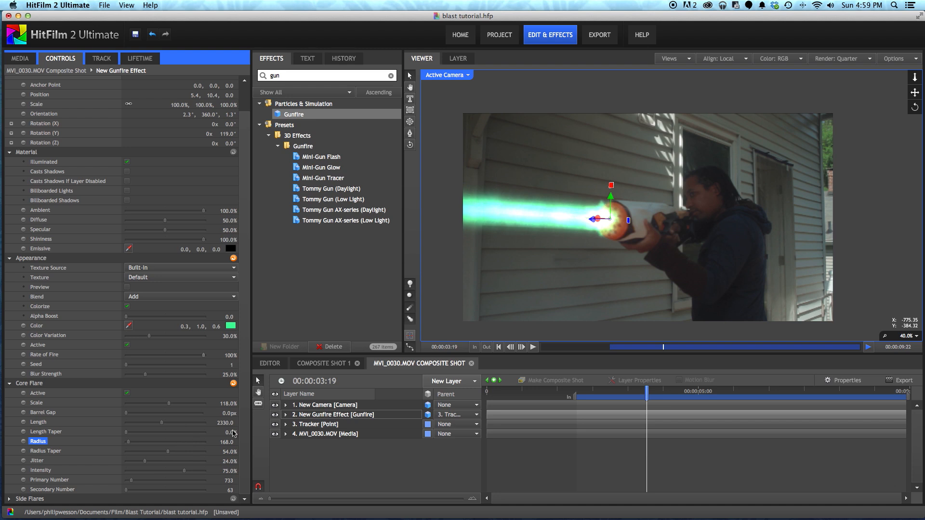
{"action": "left_click", "coordinate": [276, 461]}
{"action": "left_click_drag", "start_coordinate": [230, 489], "coordinate": [248, 489]}
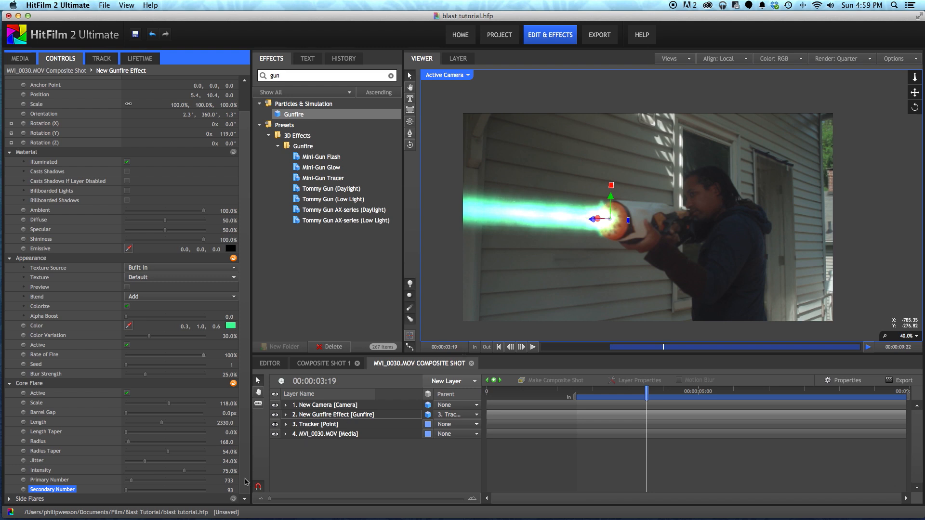
{"action": "left_click_drag", "start_coordinate": [229, 489], "coordinate": [257, 490]}
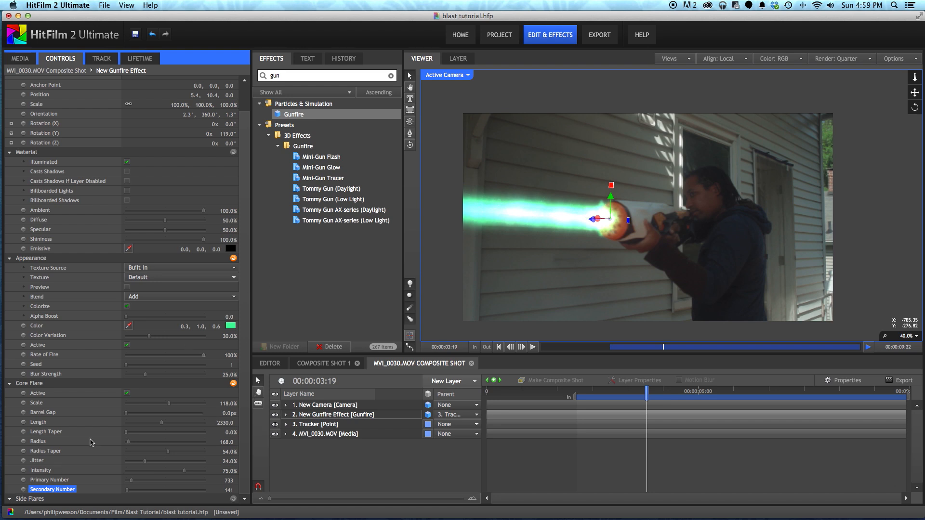
Enlarge the Side Flares at the muzzle with Scale 209%, Length 136, Primary Number 41 and Secondary Number 88
{"action": "scroll", "coordinate": [176, 424], "scroll_direction": "down", "scroll_amount": 5}
{"action": "scroll", "coordinate": [178, 438], "scroll_direction": "down", "scroll_amount": 2}
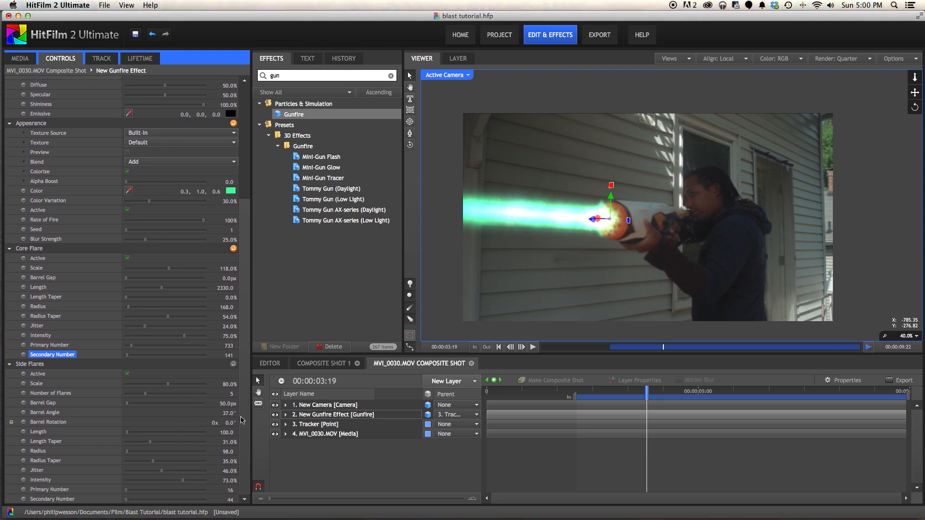
{"action": "left_click_drag", "start_coordinate": [628, 220], "coordinate": [628, 220]}
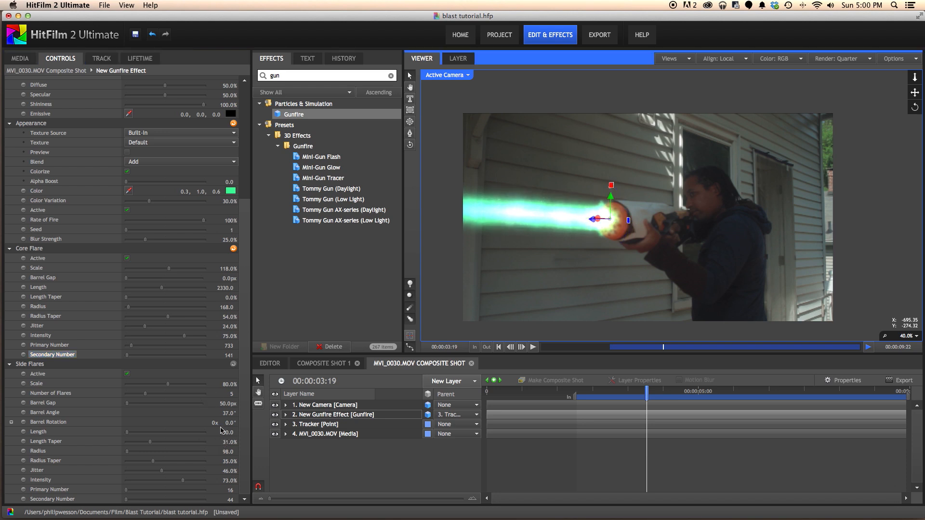
{"action": "left_click", "coordinate": [227, 383]}
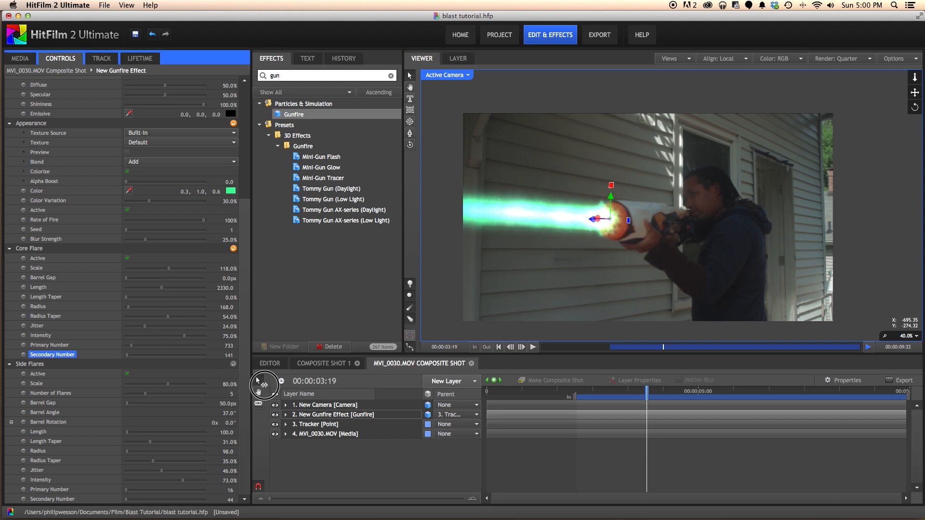
{"action": "left_click_drag", "start_coordinate": [227, 384], "coordinate": [286, 388]}
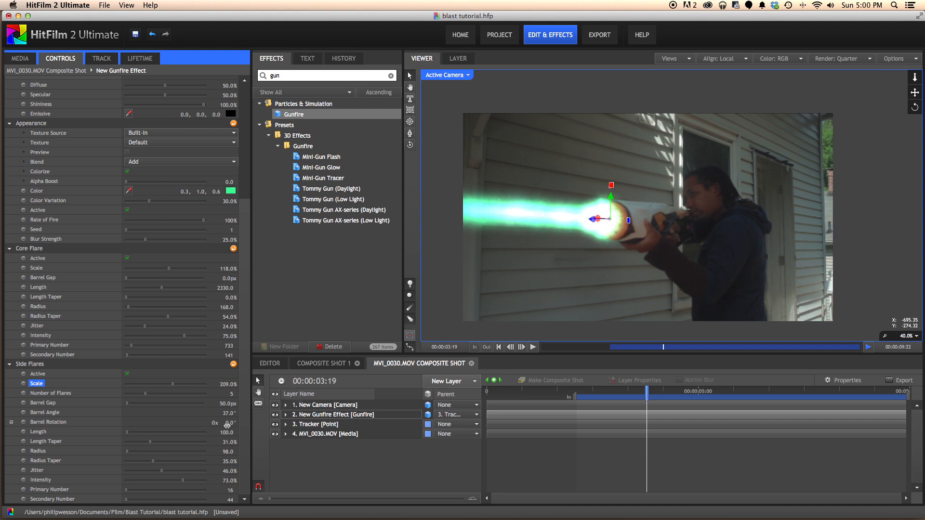
{"action": "left_click_drag", "start_coordinate": [227, 432], "coordinate": [251, 432]}
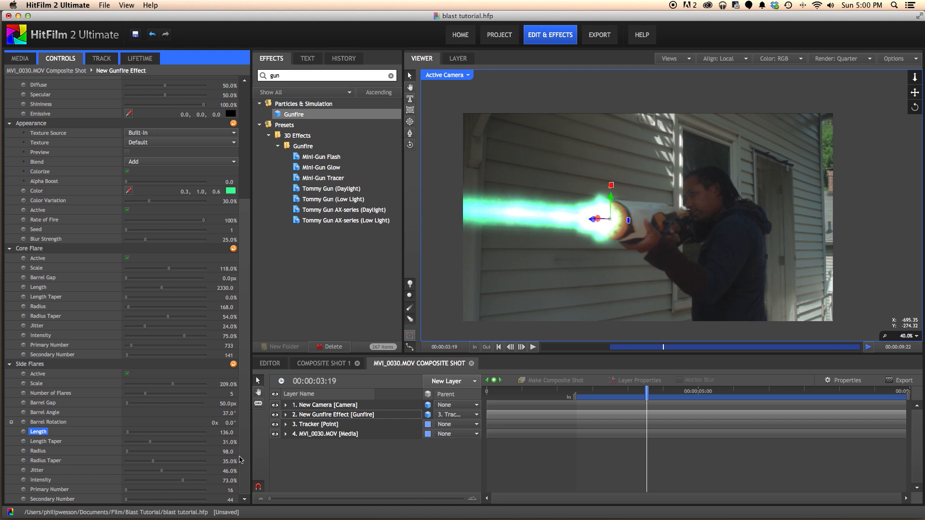
{"action": "mouse_move", "coordinate": [228, 491]}
{"action": "left_mouse_down"}
{"action": "mouse_move", "coordinate": [244, 491]}
{"action": "mouse_move", "coordinate": [235, 500]}
{"action": "mouse_move", "coordinate": [243, 502]}
{"action": "left_mouse_up"}
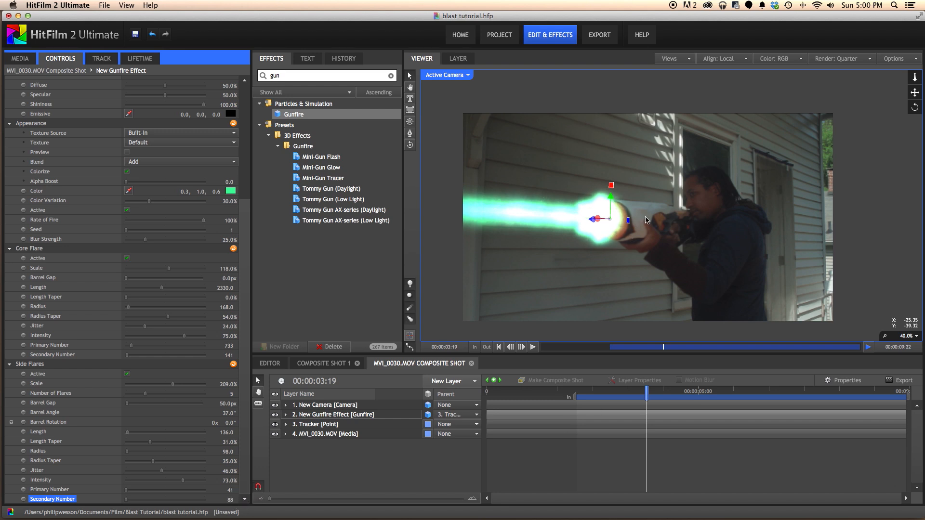
Roughen the blast with Side Flares Jitter 82% and Core Flare Jitter 81%, checking it around 00:00:02:21 to 00:00:03:01
{"action": "left_click_drag", "start_coordinate": [630, 221], "coordinate": [630, 221]}
{"action": "left_click_drag", "start_coordinate": [605, 393], "coordinate": [608, 393]}
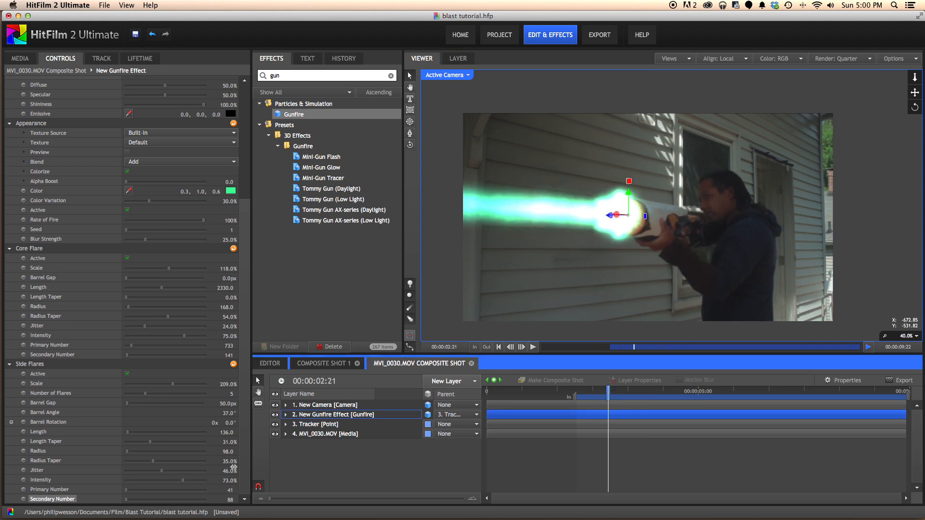
{"action": "left_click_drag", "start_coordinate": [229, 469], "coordinate": [249, 469]}
{"action": "left_click_drag", "start_coordinate": [230, 328], "coordinate": [249, 328]}
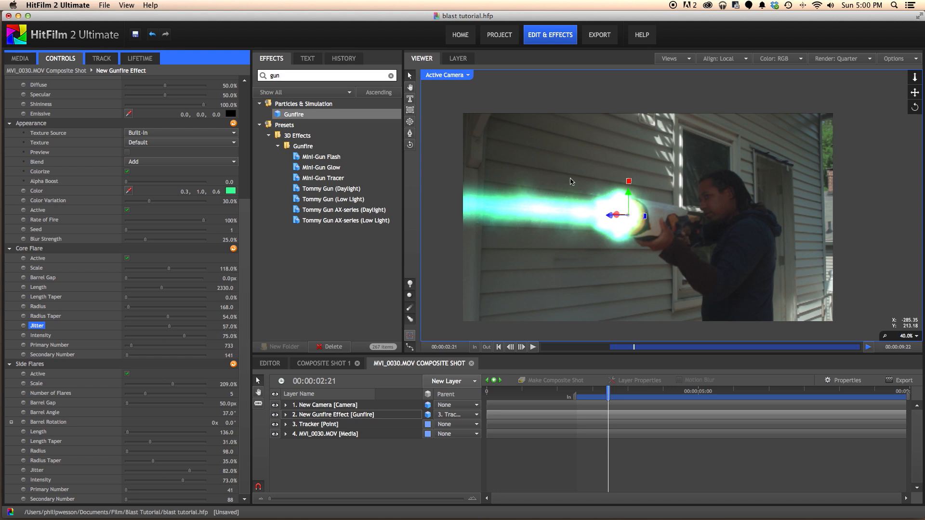
{"action": "left_click_drag", "start_coordinate": [229, 330], "coordinate": [238, 329]}
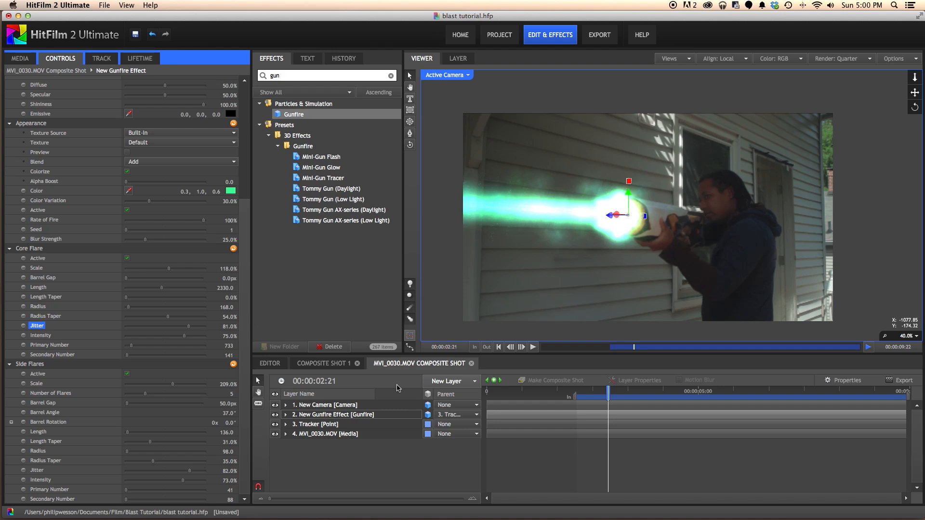
{"action": "left_click_drag", "start_coordinate": [596, 390], "coordinate": [614, 391]}
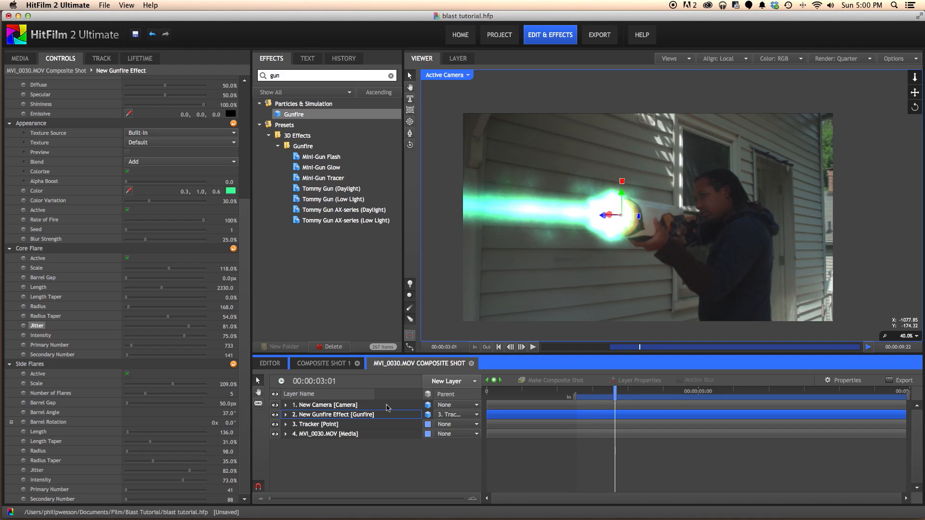
Animate the Gunfire effect's Appearance Seed from 1 at 00:00:02:10 to 45 at 00:00:05:16
{"action": "left_click", "coordinate": [343, 415]}
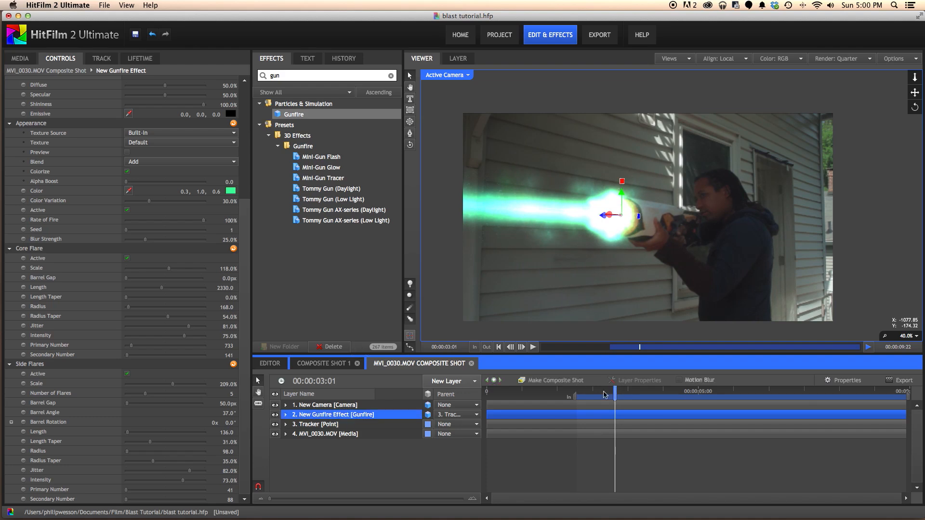
{"action": "left_click", "coordinate": [578, 389]}
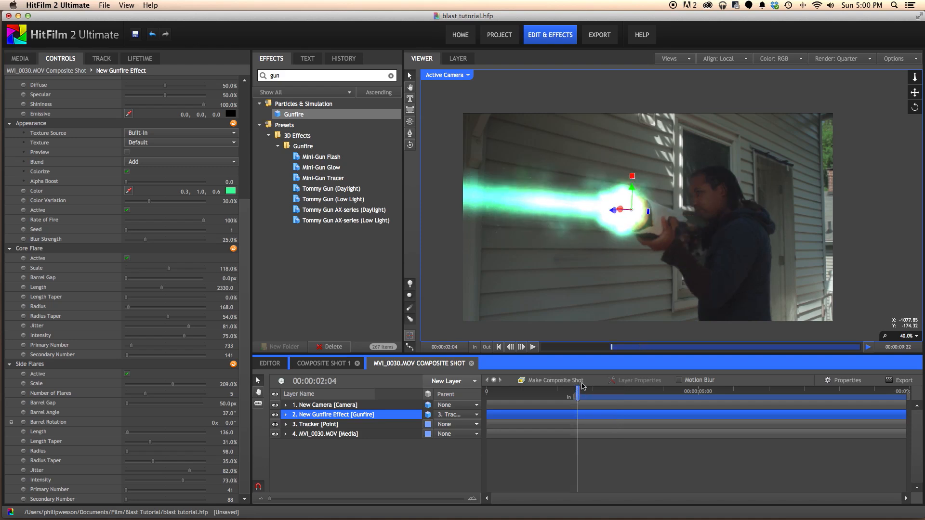
{"action": "left_click_drag", "start_coordinate": [575, 390], "coordinate": [593, 391]}
{"action": "key", "text": "Left"}
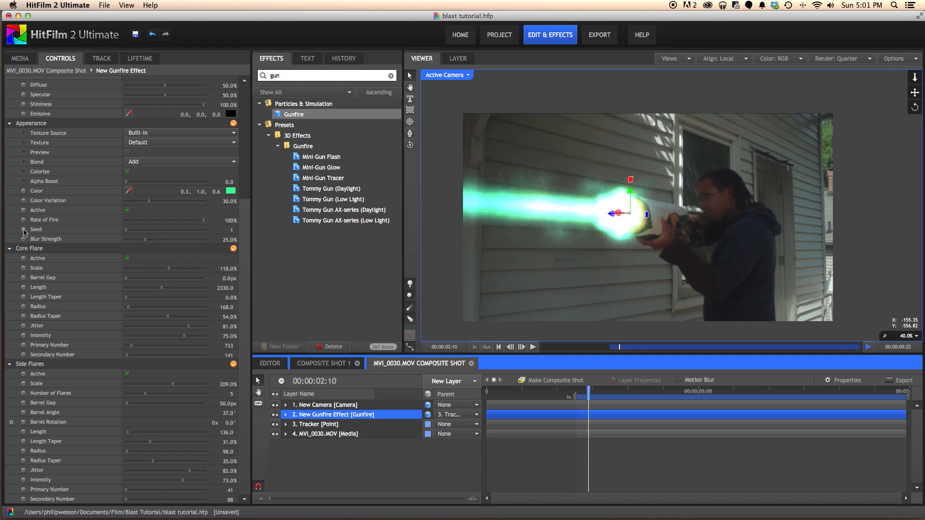
{"action": "left_click", "coordinate": [23, 229]}
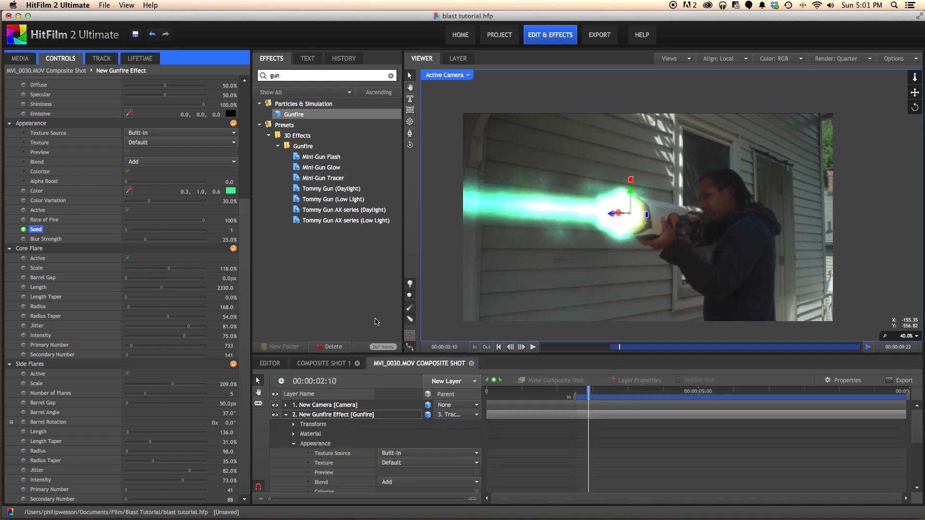
{"action": "left_click", "coordinate": [726, 390]}
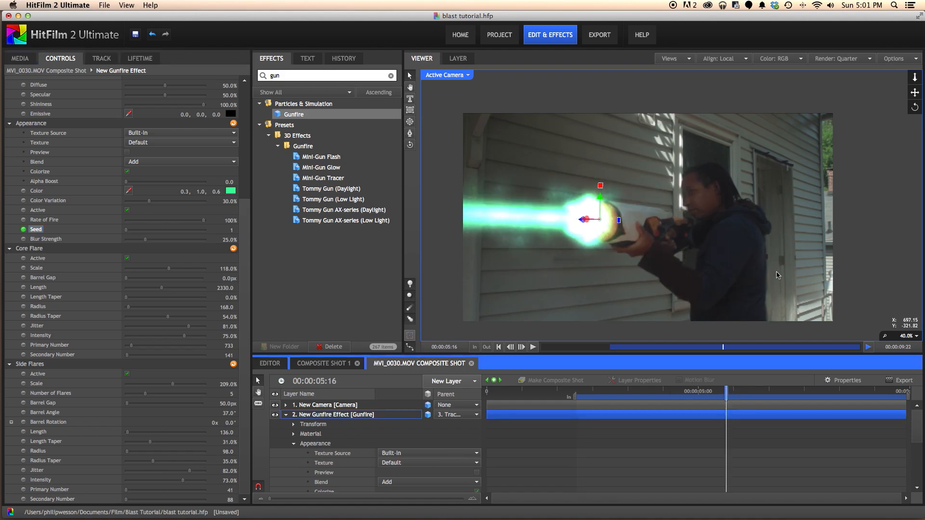
{"action": "left_click_drag", "start_coordinate": [231, 231], "coordinate": [253, 230]}
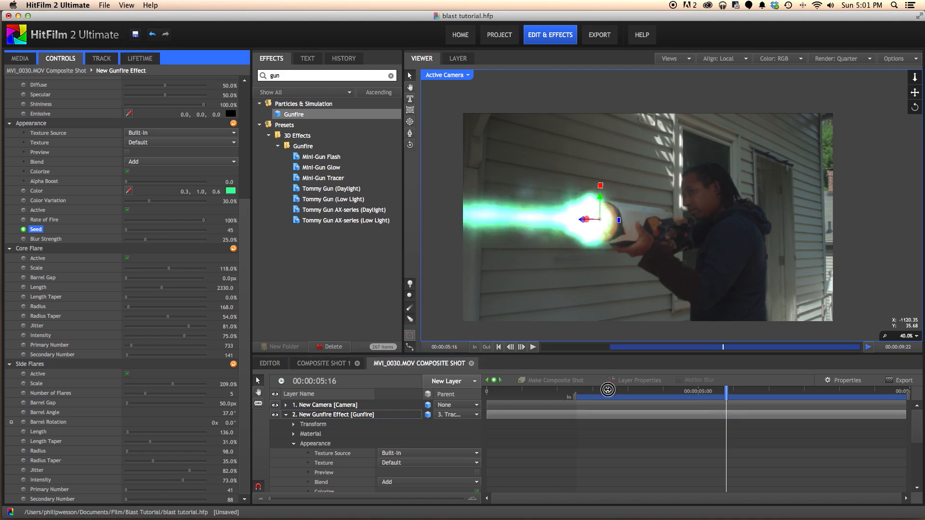
Check the flicker over the shot and raise the Seed keyframe at 00:00:05:16 to 724 for faster variation
{"action": "left_click_drag", "start_coordinate": [610, 391], "coordinate": [665, 392]}
{"action": "mouse_move", "coordinate": [670, 392]}
{"action": "left_mouse_down"}
{"action": "mouse_move", "coordinate": [687, 392]}
{"action": "mouse_move", "coordinate": [678, 392]}
{"action": "left_mouse_up"}
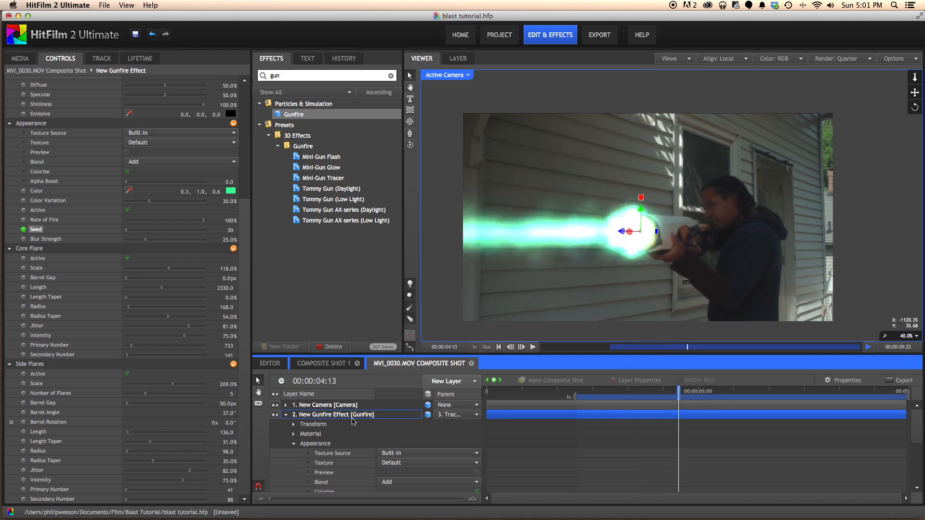
{"action": "left_click", "coordinate": [500, 380]}
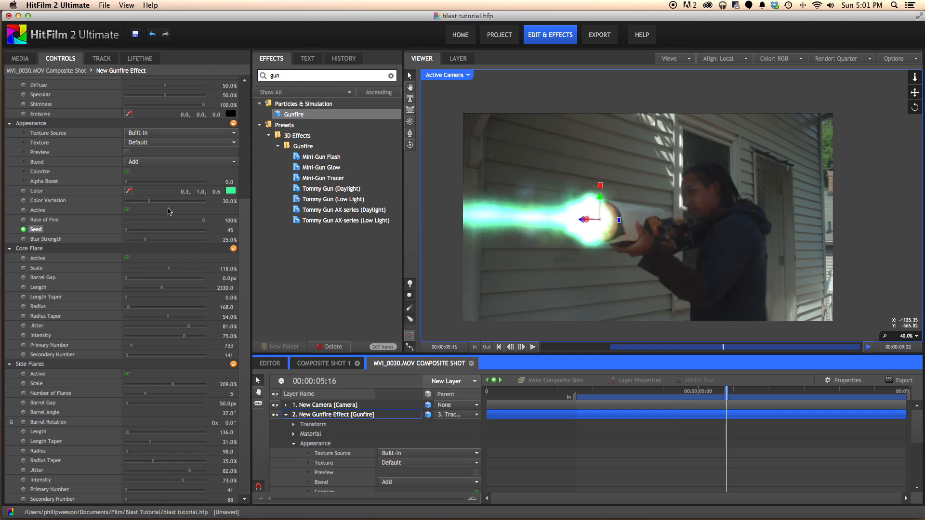
{"action": "left_click_drag", "start_coordinate": [234, 230], "coordinate": [577, 254]}
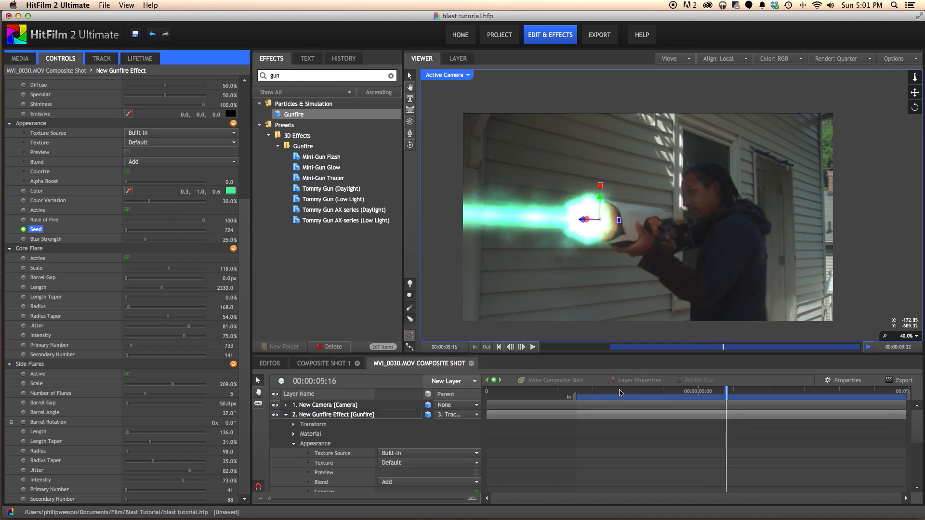
{"action": "left_click_drag", "start_coordinate": [626, 391], "coordinate": [709, 388]}
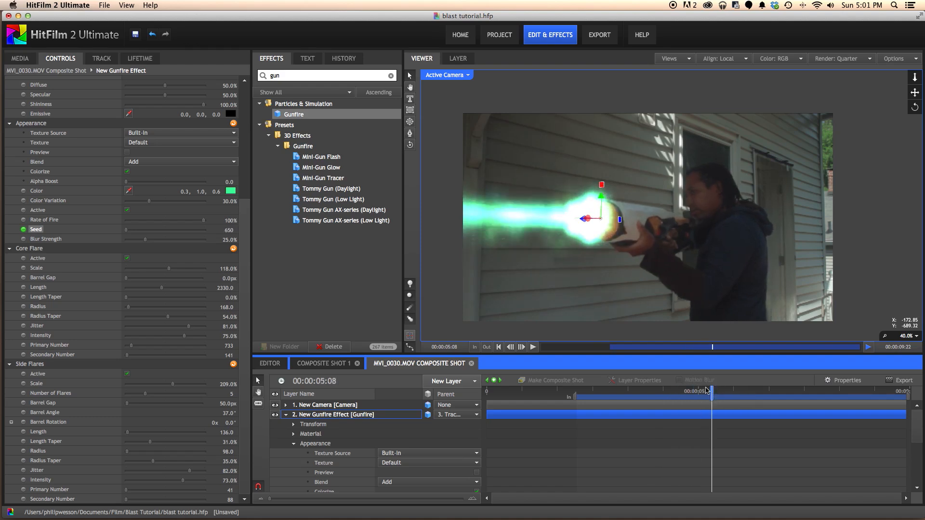
{"action": "left_click", "coordinate": [646, 392]}
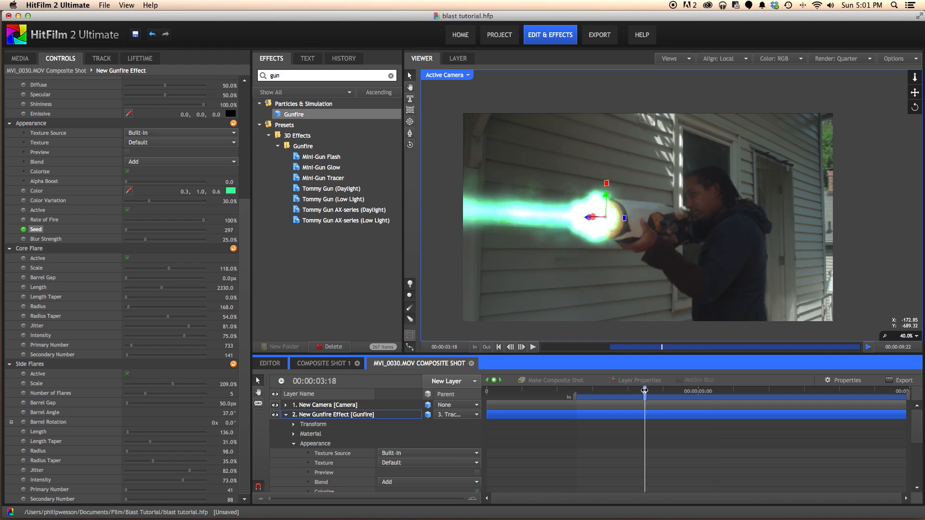
{"action": "left_click_drag", "start_coordinate": [645, 389], "coordinate": [495, 336]}
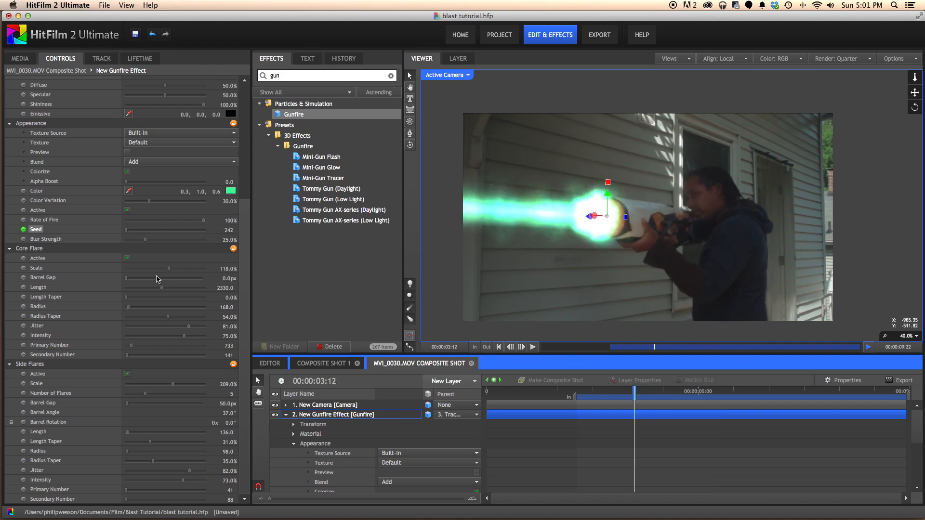
Check the muzzle with the Gunfire layer briefly hidden, and start Core Flare Scale and Length keyframes at 00:00:03:13
{"action": "scroll", "coordinate": [151, 285], "scroll_direction": "up", "scroll_amount": 3}
{"action": "scroll", "coordinate": [61, 192], "scroll_direction": "up", "scroll_amount": 1}
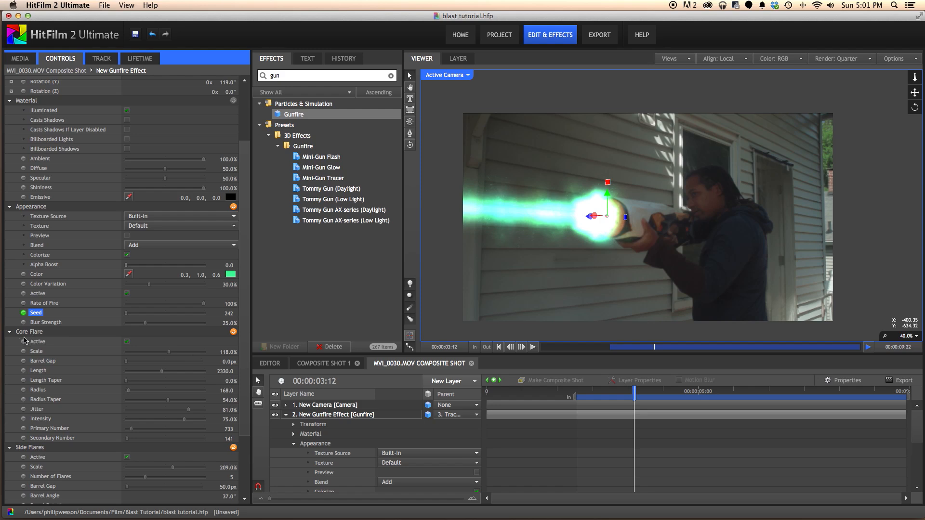
{"action": "mouse_move", "coordinate": [633, 393]}
{"action": "left_mouse_down"}
{"action": "mouse_move", "coordinate": [615, 393]}
{"action": "mouse_move", "coordinate": [626, 392]}
{"action": "left_mouse_up"}
{"action": "left_click", "coordinate": [275, 415]}
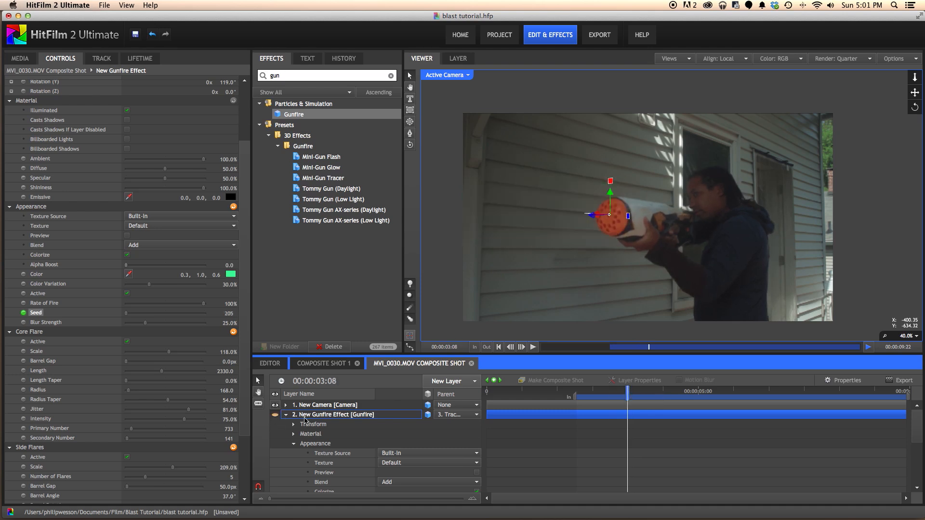
{"action": "mouse_move", "coordinate": [628, 390]}
{"action": "left_mouse_down"}
{"action": "mouse_move", "coordinate": [648, 389]}
{"action": "mouse_move", "coordinate": [631, 390]}
{"action": "left_mouse_up"}
{"action": "left_click", "coordinate": [273, 416]}
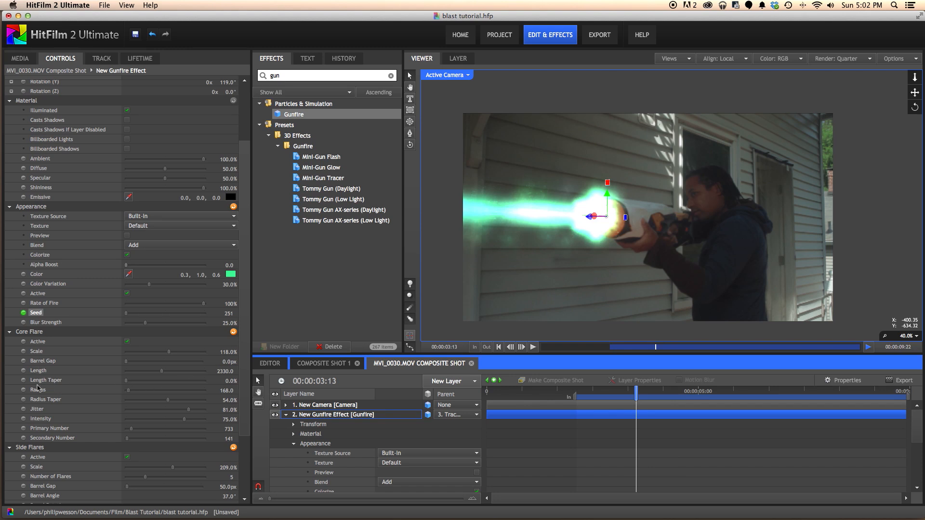
{"action": "left_click", "coordinate": [23, 351]}
{"action": "left_click", "coordinate": [23, 371]}
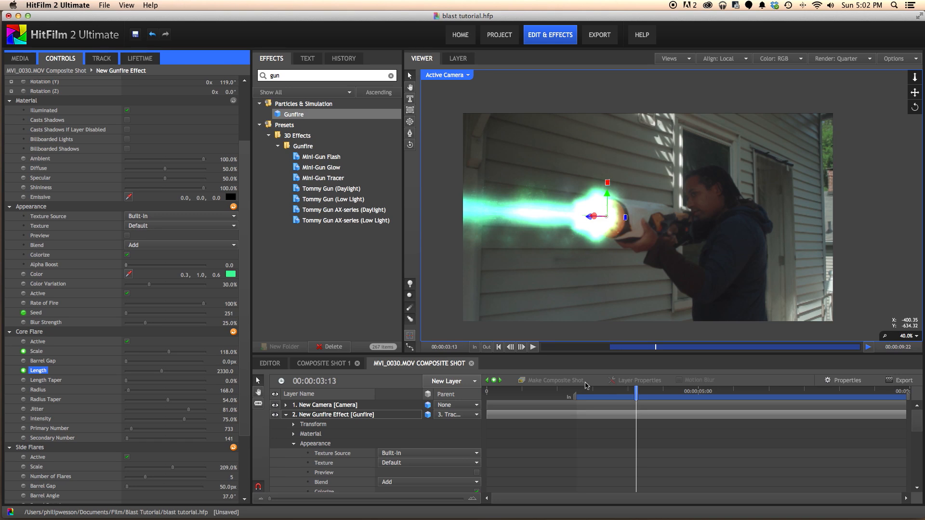
Add Core Flare Scale and Length keyframes to the Gunfire effect at 00:00:04:00
{"action": "left_click", "coordinate": [521, 347]}
{"action": "left_click", "coordinate": [521, 347]}
{"action": "left_click", "coordinate": [522, 347]}
{"action": "left_click", "coordinate": [521, 347]}
{"action": "left_click", "coordinate": [522, 347]}
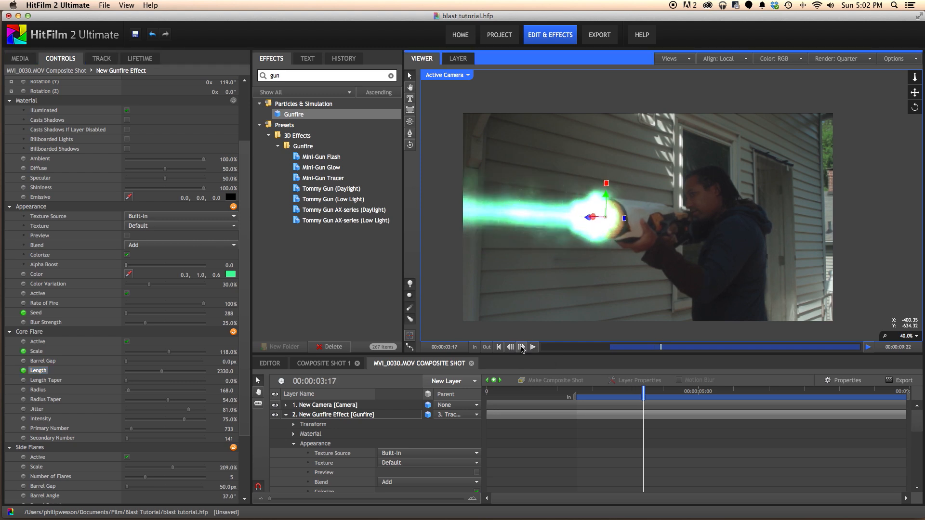
{"action": "left_click", "coordinate": [522, 347]}
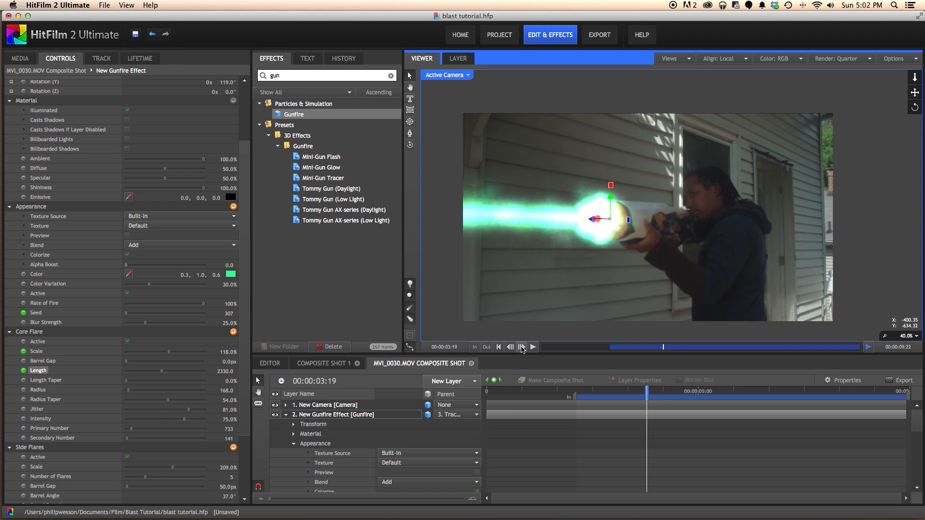
{"action": "left_click", "coordinate": [522, 347]}
{"action": "left_click", "coordinate": [522, 347]}
{"action": "left_click", "coordinate": [522, 347]}
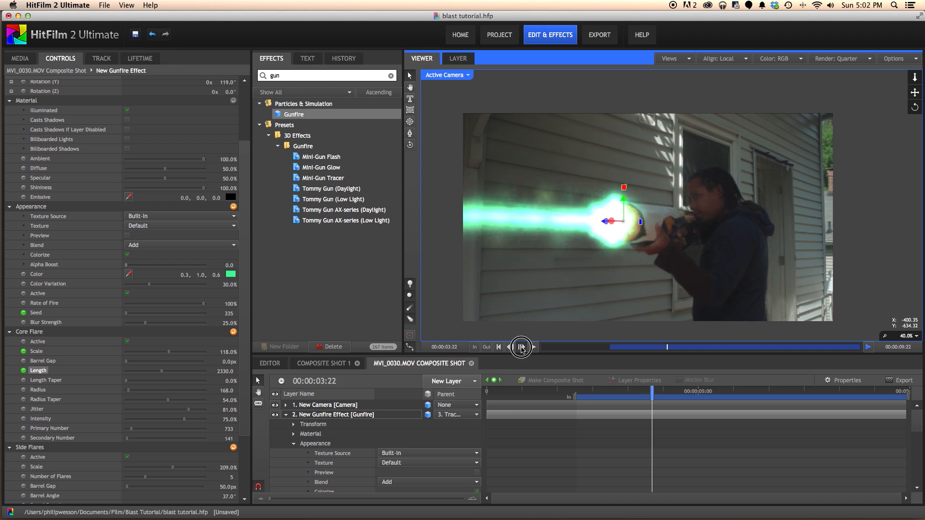
{"action": "left_click", "coordinate": [521, 347]}
{"action": "left_click", "coordinate": [521, 347]}
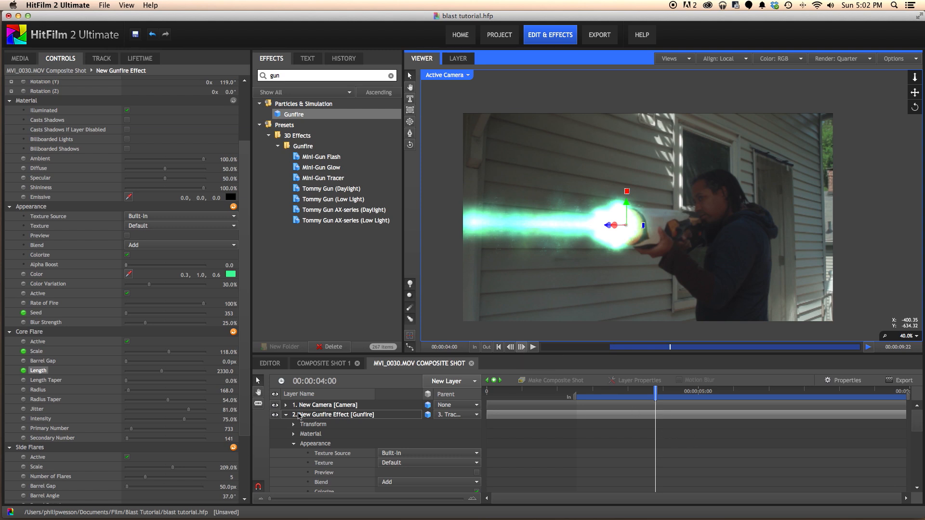
{"action": "left_click", "coordinate": [43, 353]}
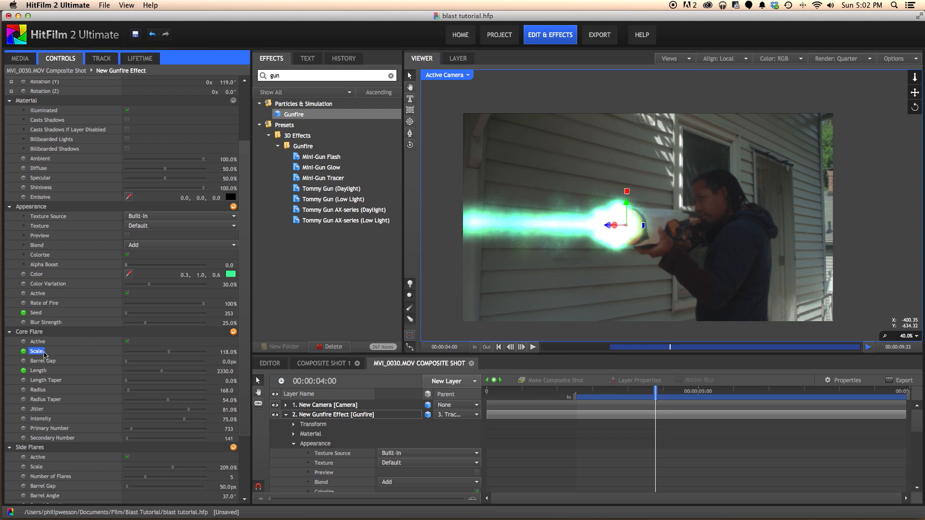
{"action": "left_click", "coordinate": [495, 381]}
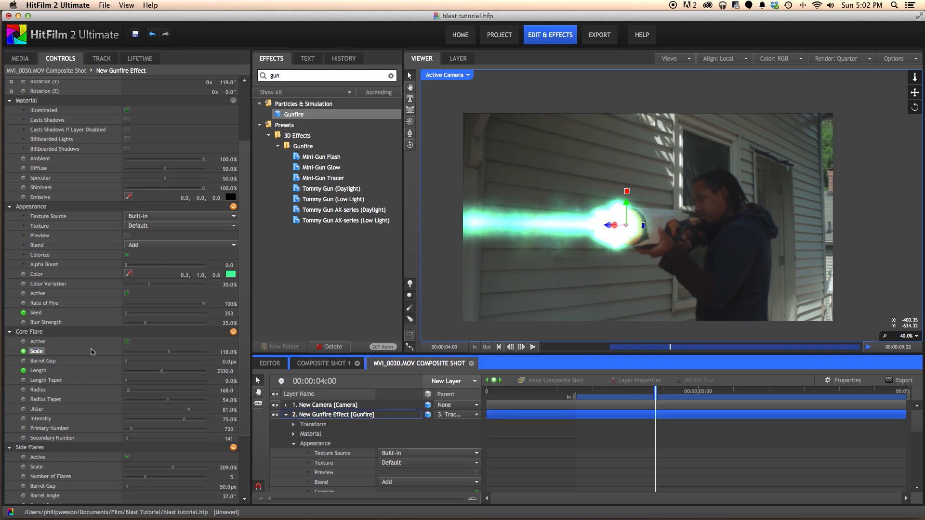
{"action": "left_click", "coordinate": [49, 372]}
{"action": "left_click", "coordinate": [501, 385]}
Move the first Core Flare Scale and Length keyframes to 00:00:03:18 so the blast starts closer to its full size
{"action": "scroll", "coordinate": [650, 432], "scroll_direction": "down", "scroll_amount": 3}
{"action": "scroll", "coordinate": [651, 432], "scroll_direction": "down", "scroll_amount": 6}
{"action": "scroll", "coordinate": [652, 432], "scroll_direction": "down", "scroll_amount": 3}
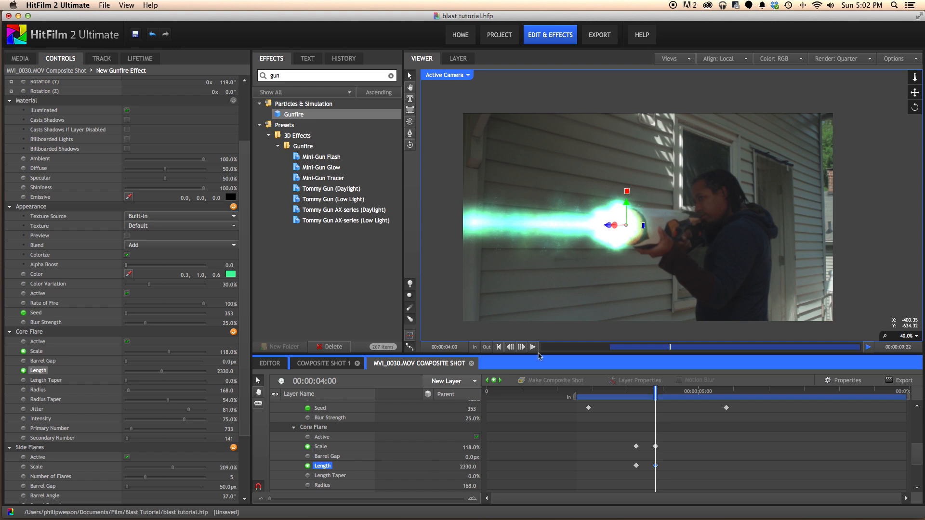
{"action": "left_click", "coordinate": [510, 348]}
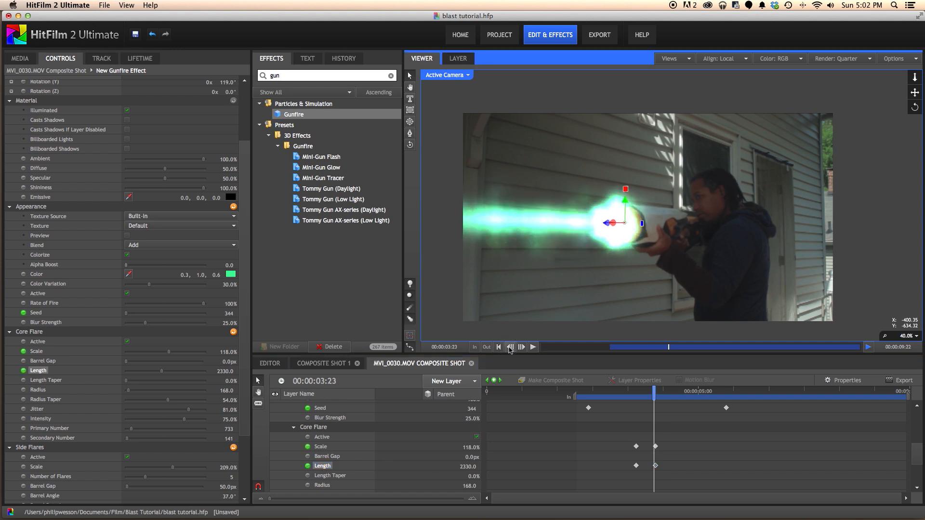
{"action": "left_click", "coordinate": [510, 347]}
{"action": "left_click", "coordinate": [510, 347]}
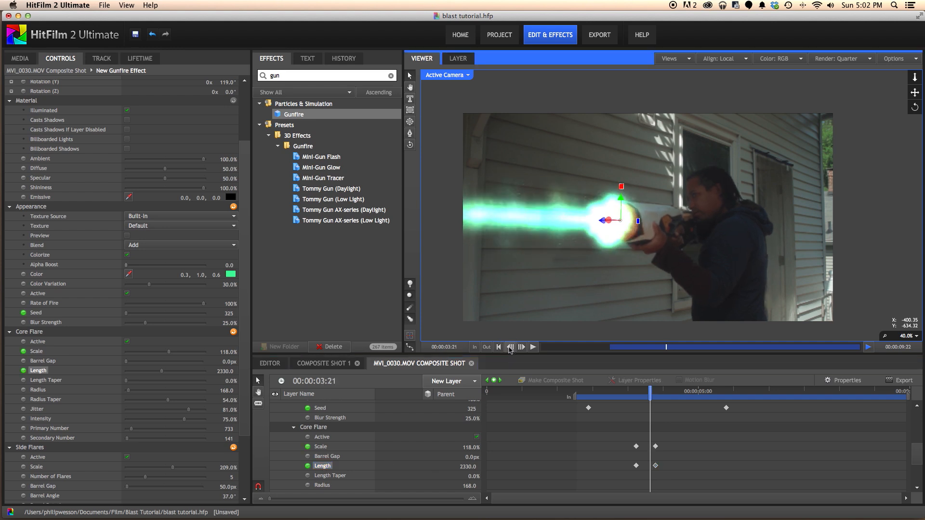
{"action": "left_click", "coordinate": [510, 347]}
{"action": "left_click", "coordinate": [510, 348]}
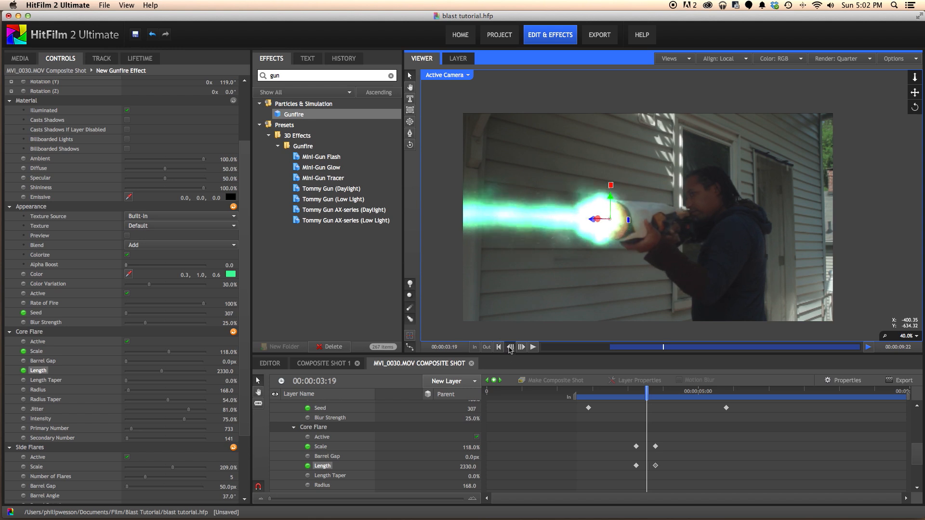
{"action": "left_click", "coordinate": [510, 347]}
{"action": "left_click", "coordinate": [510, 347]}
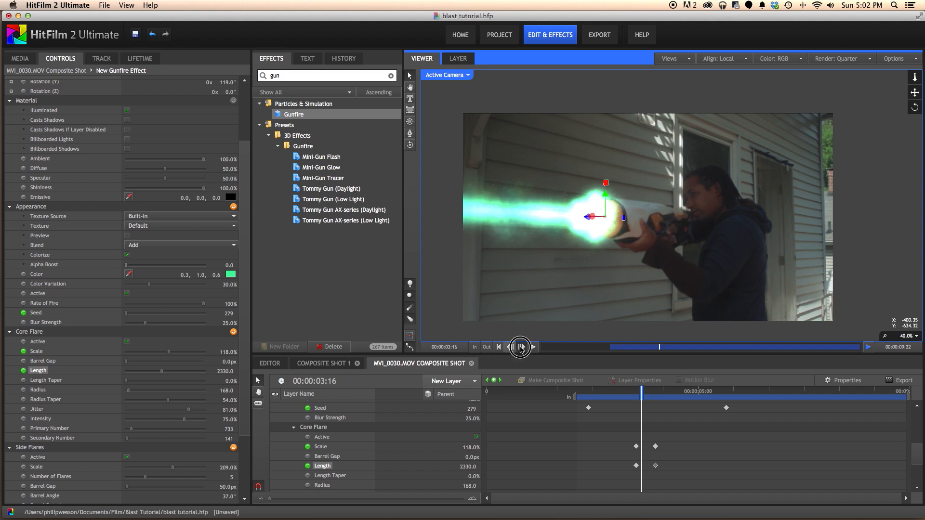
{"action": "left_click", "coordinate": [522, 347]}
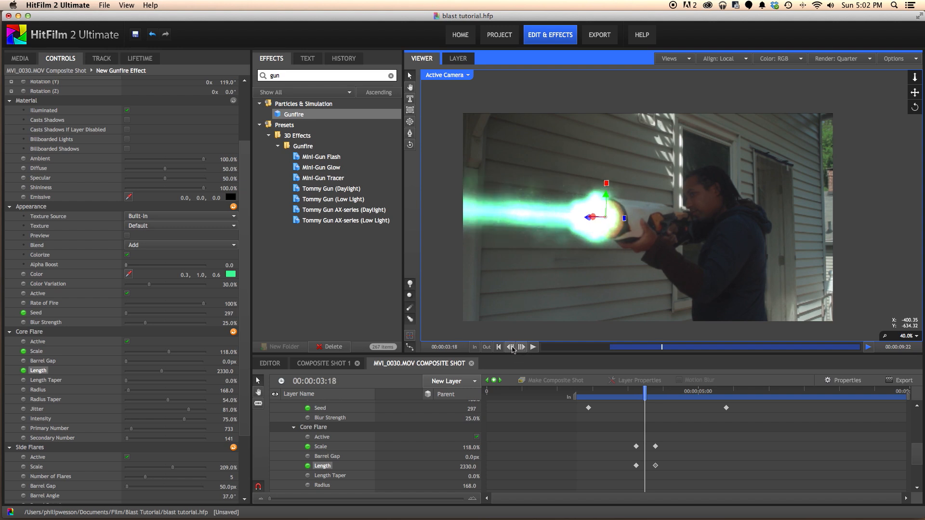
{"action": "left_click_drag", "start_coordinate": [622, 436], "coordinate": [646, 448]}
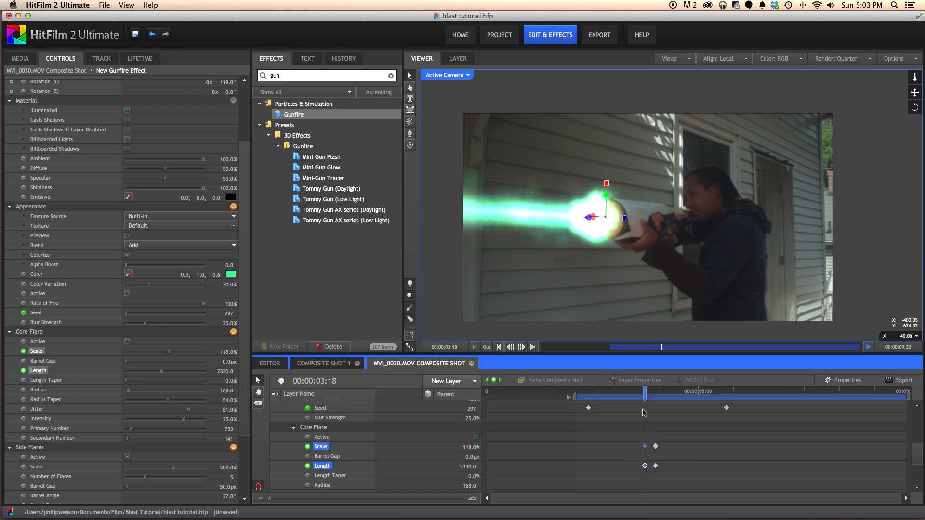
Set the Core Flare Scale to 0% and Length to the minimum of 1.0 at 00:00:03:18
{"action": "left_click", "coordinate": [469, 447]}
{"action": "left_click", "coordinate": [462, 466]}
{"action": "type", "text": "0"}
{"action": "key", "text": "Return"}
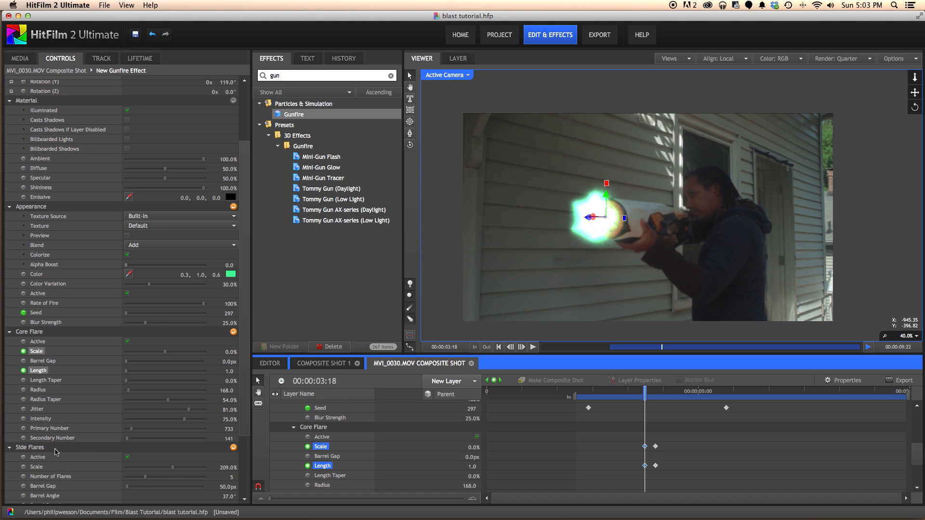
Copy the two Core Flare Scale keyframes and paste them onto the Side Flares Scale
{"action": "scroll", "coordinate": [596, 448], "scroll_direction": "down", "scroll_amount": 2}
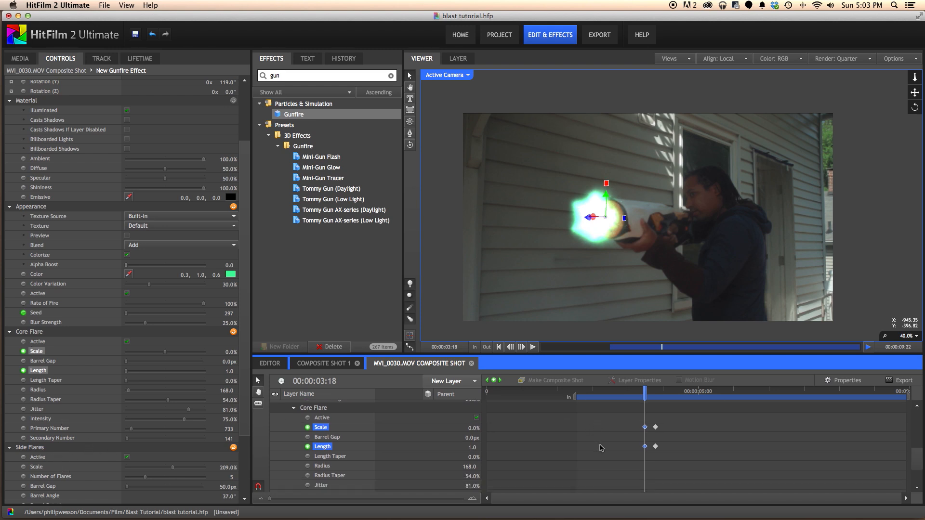
{"action": "mouse_move", "coordinate": [621, 417]}
{"action": "left_mouse_down"}
{"action": "mouse_move", "coordinate": [681, 468]}
{"action": "mouse_move", "coordinate": [661, 449]}
{"action": "left_mouse_up"}
{"action": "right_click", "coordinate": [655, 449]}
{"action": "left_click", "coordinate": [671, 463]}
{"action": "left_click", "coordinate": [36, 467]}
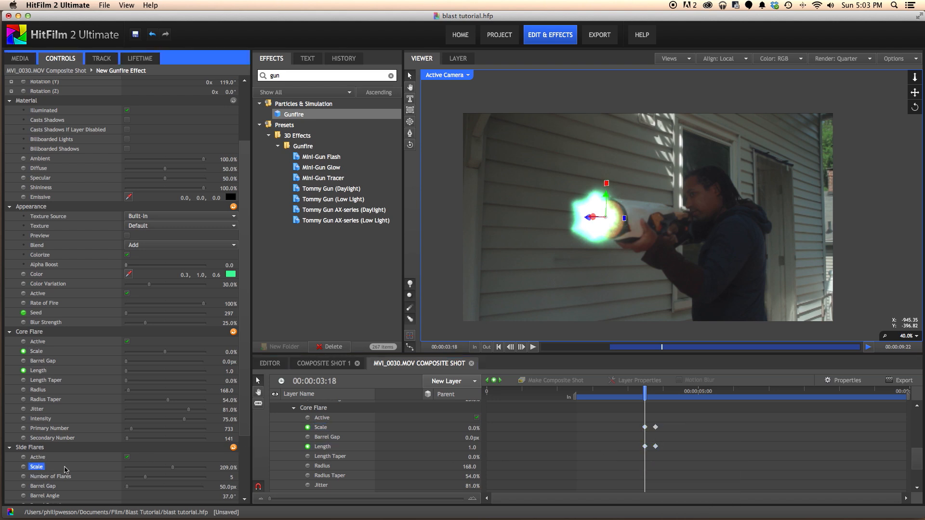
{"action": "right_click", "coordinate": [38, 469]}
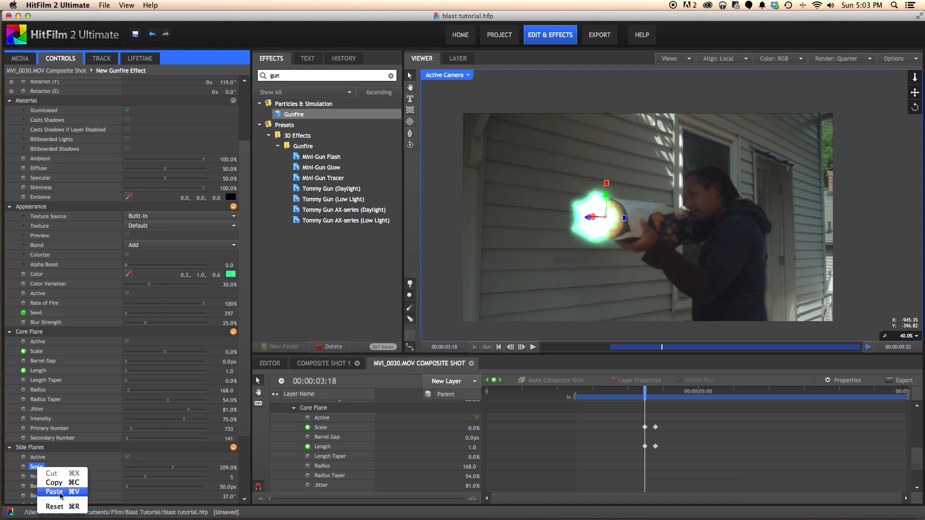
{"action": "left_click", "coordinate": [50, 498]}
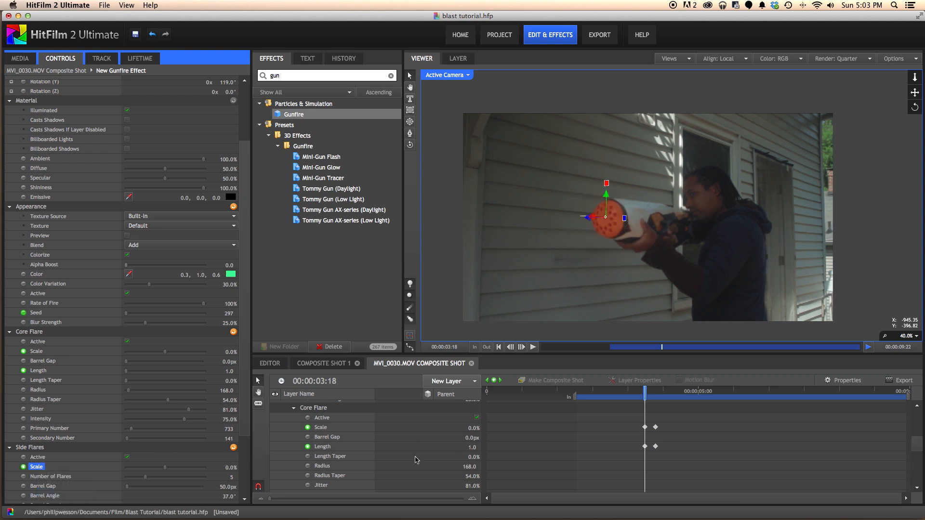
{"action": "scroll", "coordinate": [424, 460], "scroll_direction": "down", "scroll_amount": 5}
{"action": "scroll", "coordinate": [569, 456], "scroll_direction": "down", "scroll_amount": 3}
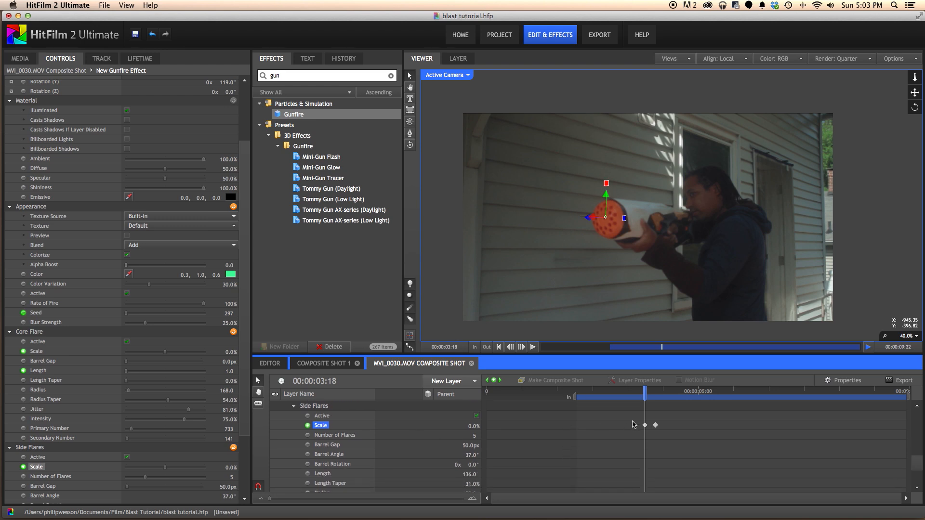
{"action": "left_click", "coordinate": [323, 474]}
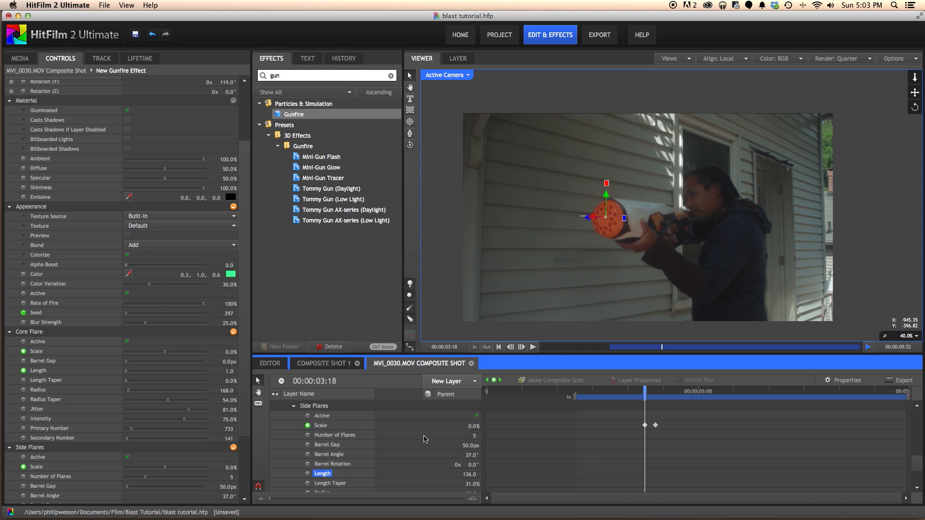
Scrub past the full blast and add Core Flare Scale and Length keyframes at 00:00:04:14
{"action": "left_click_drag", "start_coordinate": [644, 391], "coordinate": [660, 392]}
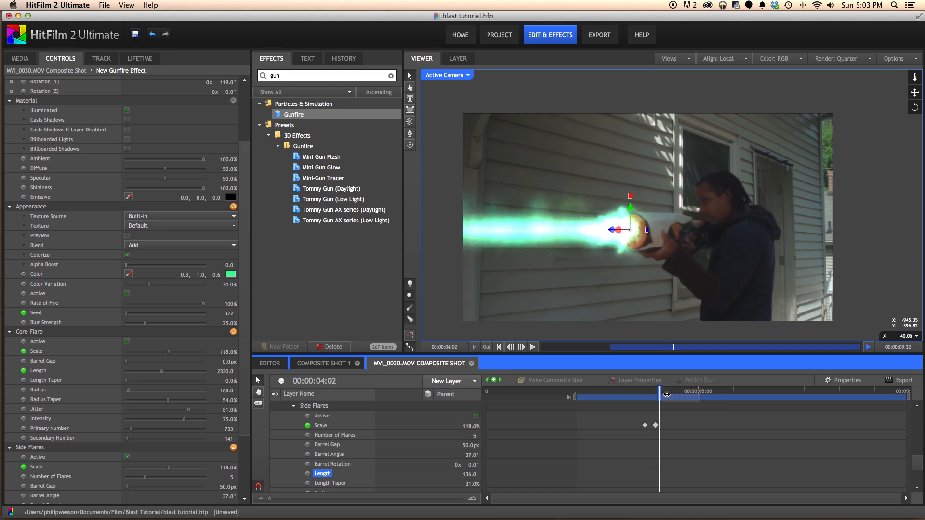
{"action": "left_click_drag", "start_coordinate": [659, 391], "coordinate": [678, 390]}
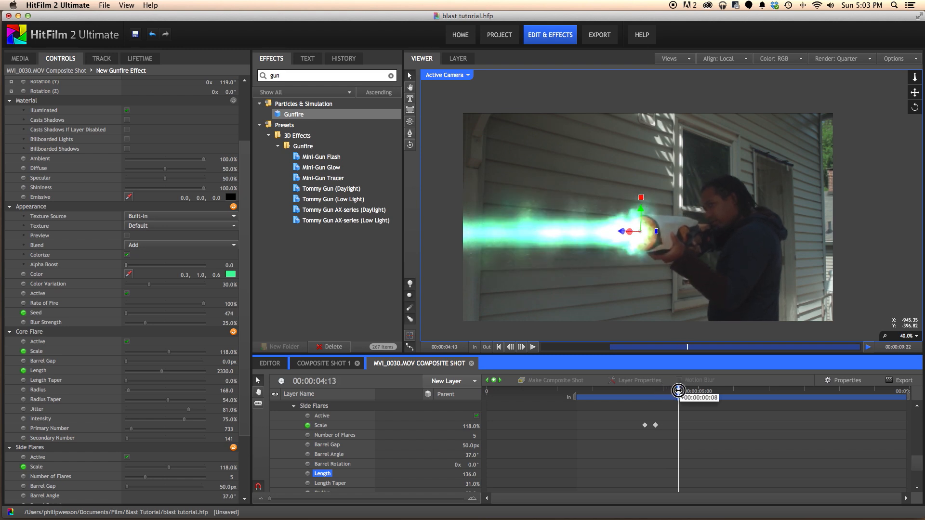
{"action": "scroll", "coordinate": [680, 434], "scroll_direction": "up", "scroll_amount": 3}
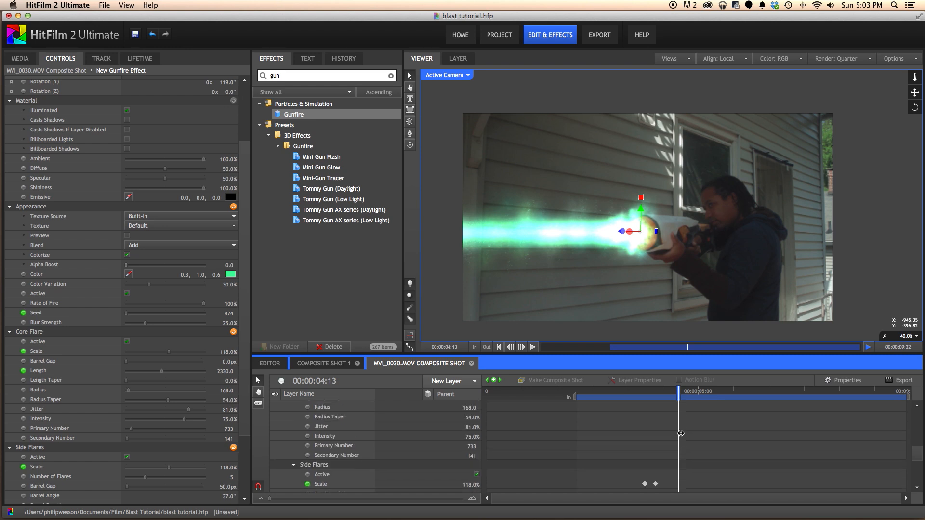
{"action": "scroll", "coordinate": [680, 435], "scroll_direction": "up", "scroll_amount": 5}
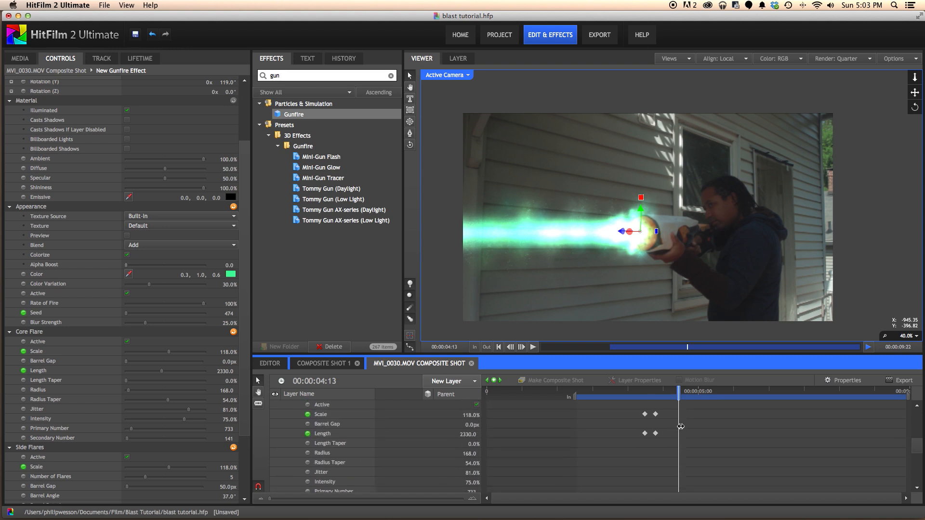
{"action": "left_click_drag", "start_coordinate": [678, 388], "coordinate": [680, 389]}
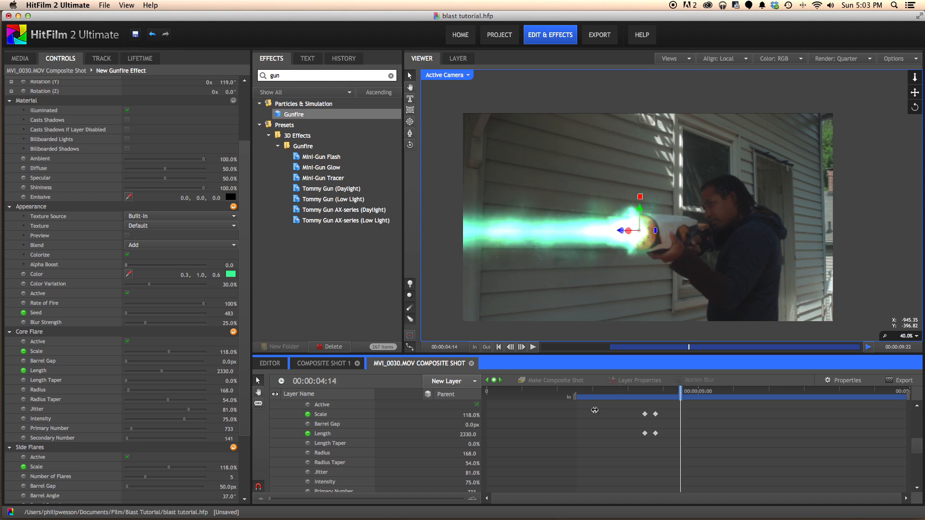
{"action": "left_click", "coordinate": [320, 414]}
{"action": "scroll", "coordinate": [342, 427], "scroll_direction": "up", "scroll_amount": 2}
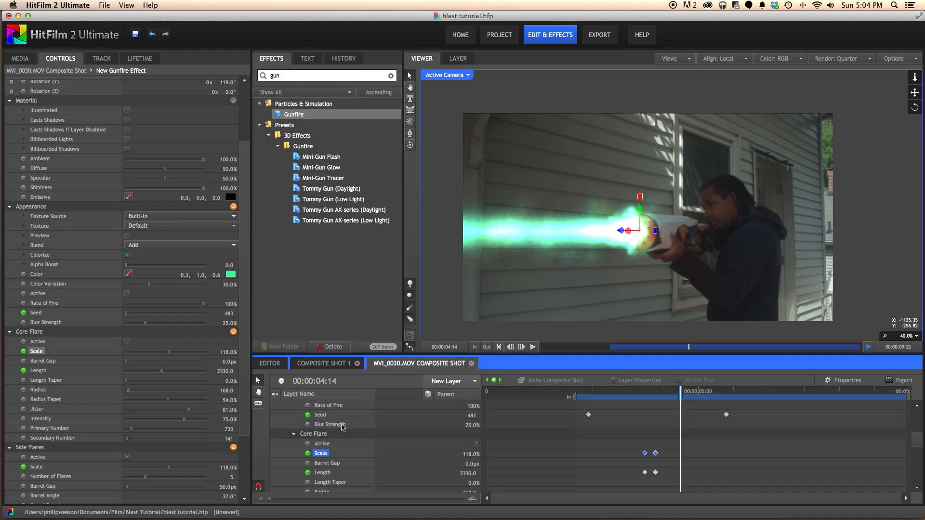
{"action": "left_click", "coordinate": [495, 381]}
{"action": "left_click", "coordinate": [322, 457]}
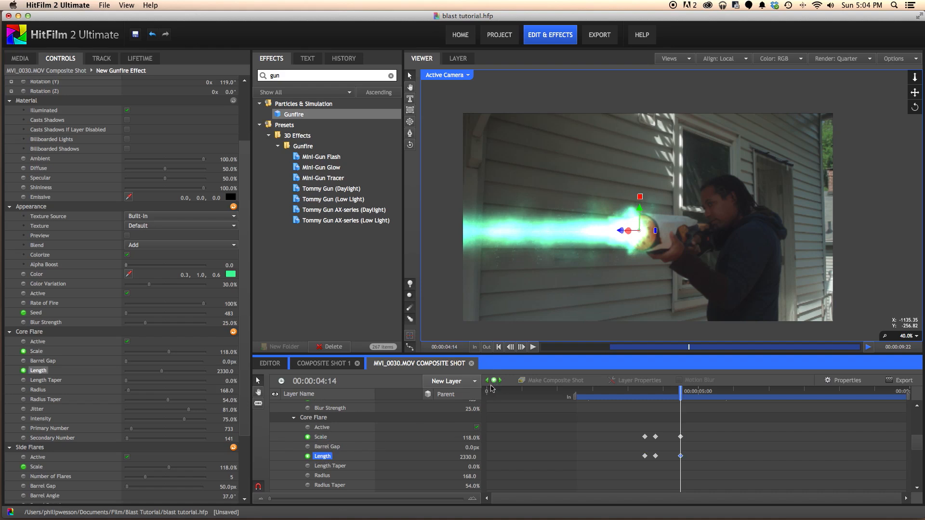
Set the Core Flare Scale to 0% and Length to the minimum of 1.0 at 00:00:04:14
{"action": "left_click", "coordinate": [474, 438]}
{"action": "type", "text": "0"}
{"action": "left_click", "coordinate": [467, 459]}
{"action": "type", "text": "0"}
{"action": "key", "text": "Return"}
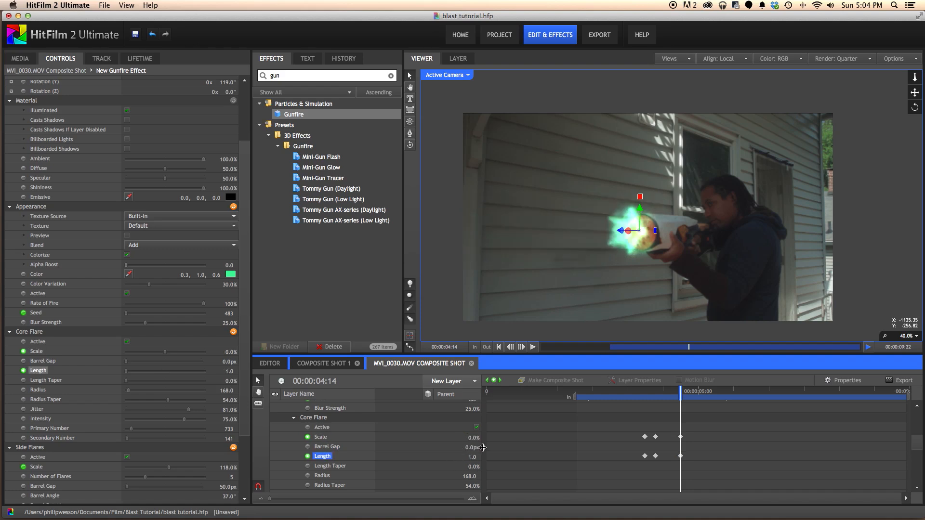
Set the Side Flares Scale to 0% at 00:00:04:14 to end the blast
{"action": "scroll", "coordinate": [444, 455], "scroll_direction": "down", "scroll_amount": 1}
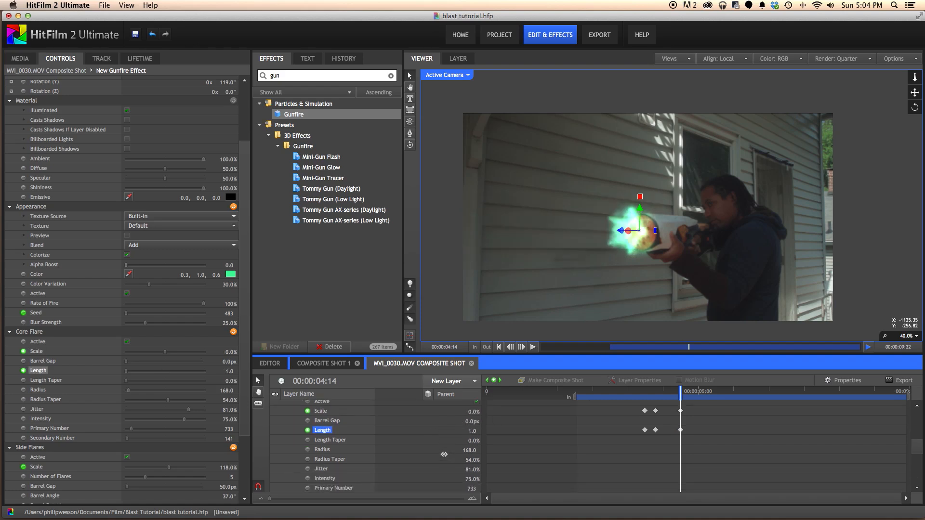
{"action": "scroll", "coordinate": [446, 453], "scroll_direction": "down", "scroll_amount": 8}
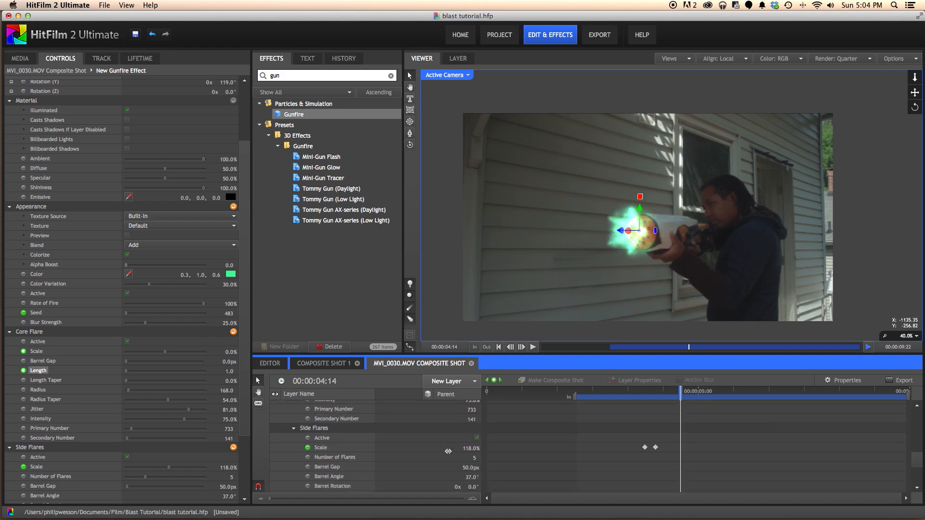
{"action": "left_click", "coordinate": [473, 428]}
{"action": "type", "text": "0"}
{"action": "key", "text": "Return"}
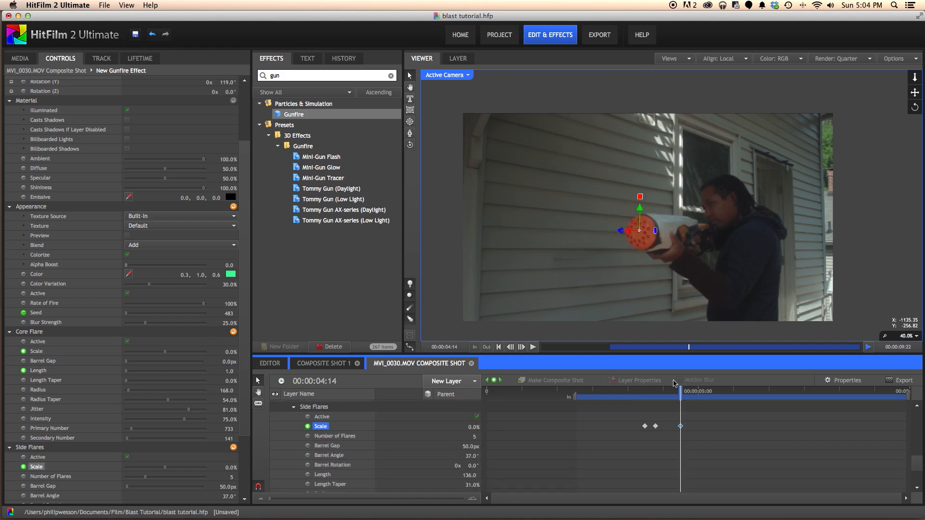
Check the blast's fade-out from 00:00:04:00 to 00:00:04:10 and delete the last Core Flare Length keyframe at 00:00:04:14
{"action": "left_click", "coordinate": [655, 389]}
{"action": "left_click", "coordinate": [643, 446]}
{"action": "scroll", "coordinate": [644, 448], "scroll_direction": "up", "scroll_amount": 4}
{"action": "scroll", "coordinate": [643, 449], "scroll_direction": "up", "scroll_amount": 3}
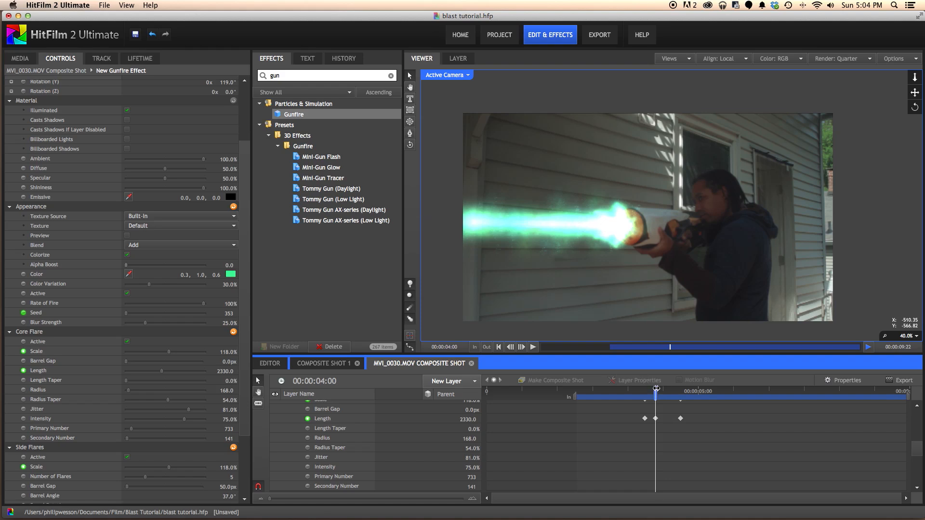
{"action": "left_click_drag", "start_coordinate": [657, 389], "coordinate": [669, 389]}
{"action": "left_click_drag", "start_coordinate": [671, 388], "coordinate": [673, 388]}
{"action": "left_click", "coordinate": [680, 418]}
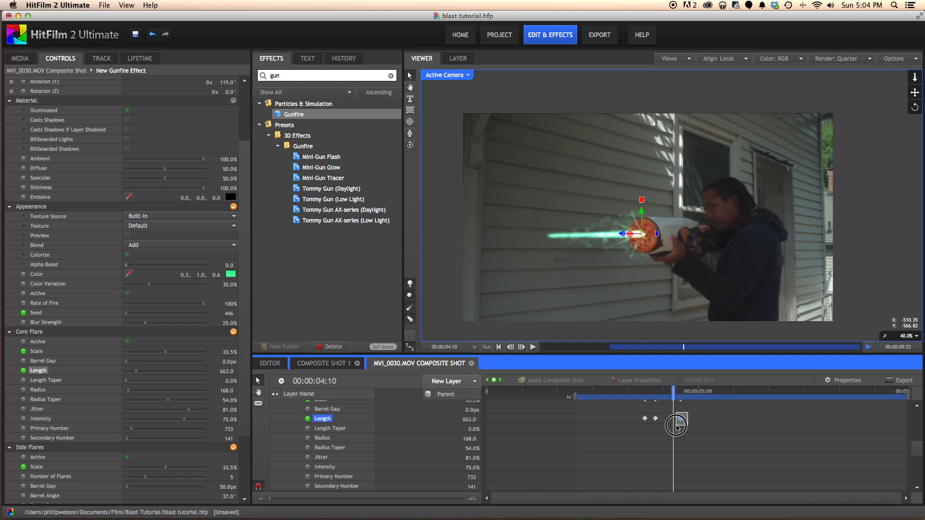
{"action": "scroll", "coordinate": [694, 432], "scroll_direction": "up", "scroll_amount": 1}
{"action": "key", "text": "Delete"}
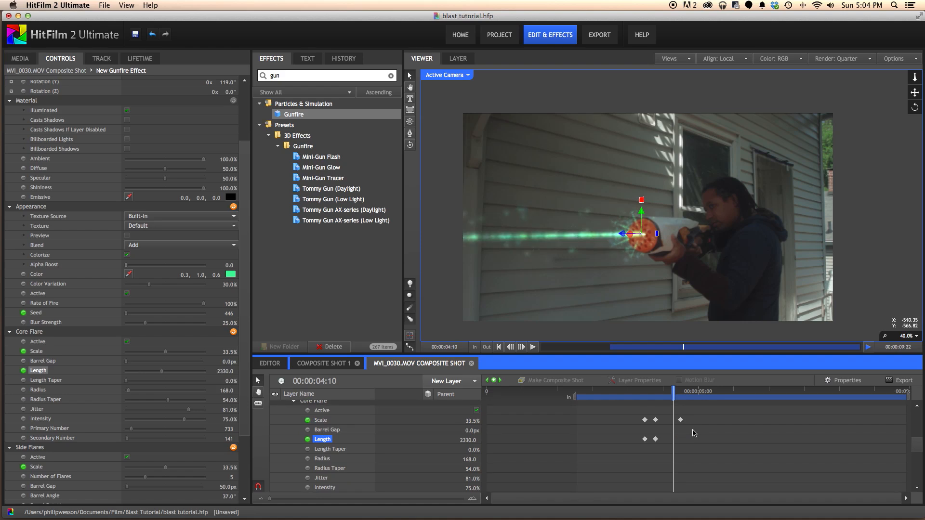
{"action": "left_click", "coordinate": [654, 390]}
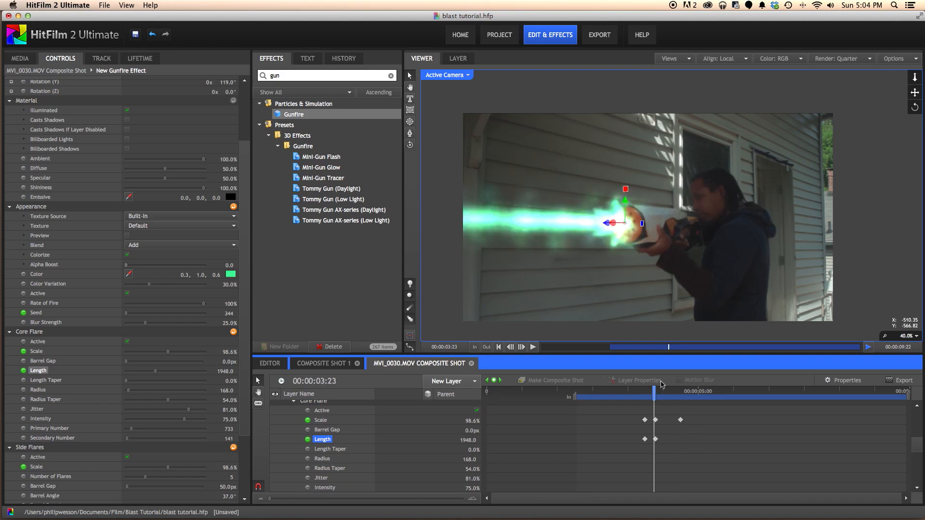
Scrub through the blast to review its firing and fade-out, ending at 00:00:03:18
{"action": "mouse_move", "coordinate": [654, 392]}
{"action": "left_mouse_down"}
{"action": "mouse_move", "coordinate": [679, 391]}
{"action": "mouse_move", "coordinate": [663, 391]}
{"action": "left_mouse_up"}
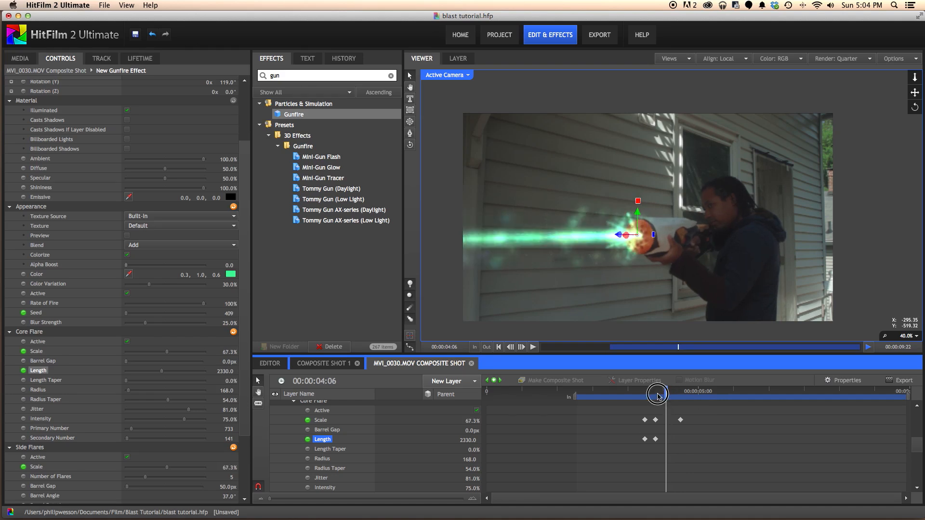
{"action": "left_click_drag", "start_coordinate": [665, 392], "coordinate": [692, 393]}
{"action": "left_click_drag", "start_coordinate": [627, 389], "coordinate": [684, 393]}
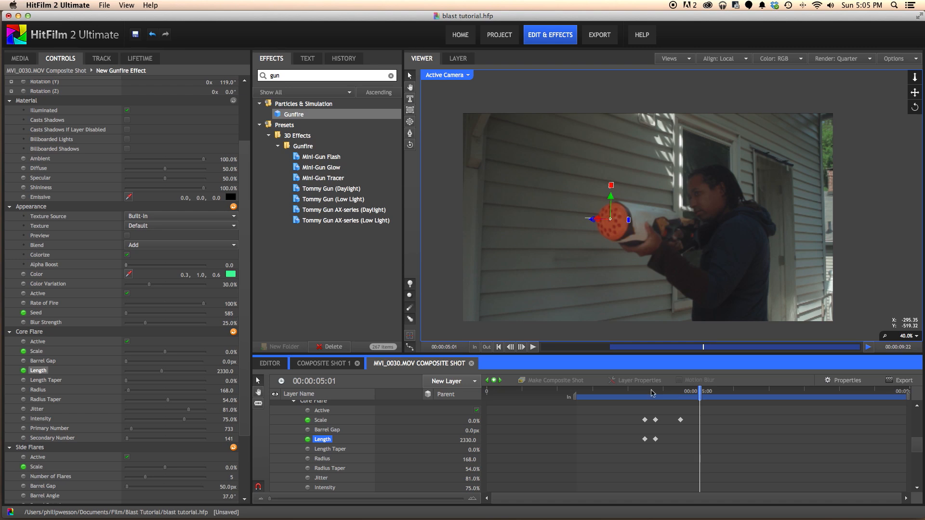
{"action": "left_click", "coordinate": [622, 390]}
{"action": "left_click_drag", "start_coordinate": [622, 390], "coordinate": [646, 396]}
Rename the Gunfire layer as Blast and hide it
{"action": "scroll", "coordinate": [349, 440], "scroll_direction": "up", "scroll_amount": 10}
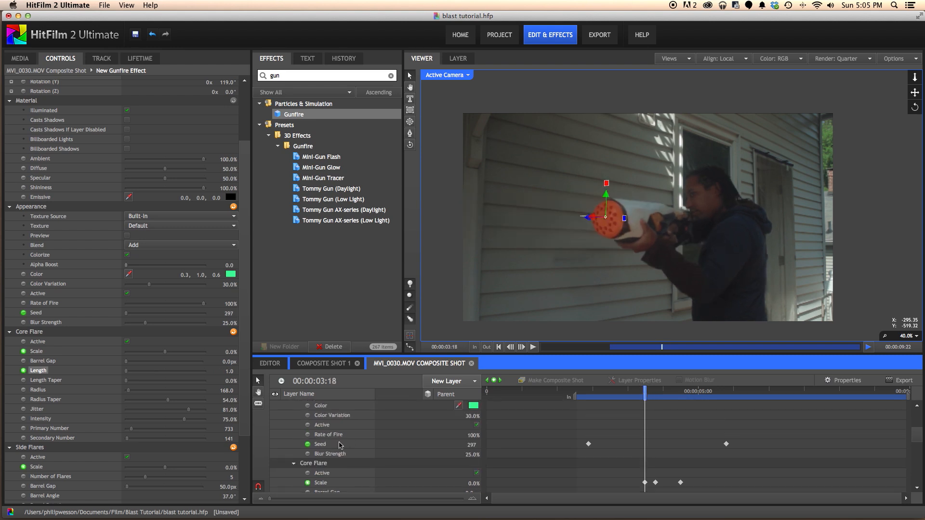
{"action": "left_click", "coordinate": [286, 415]}
{"action": "double_click", "coordinate": [314, 415]}
{"action": "type", "text": "Blast"}
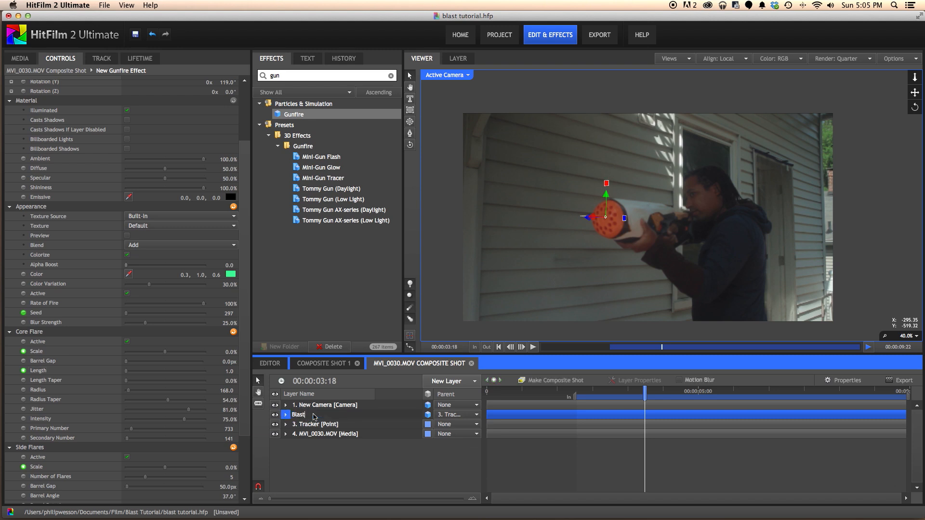
{"action": "key", "text": "Return"}
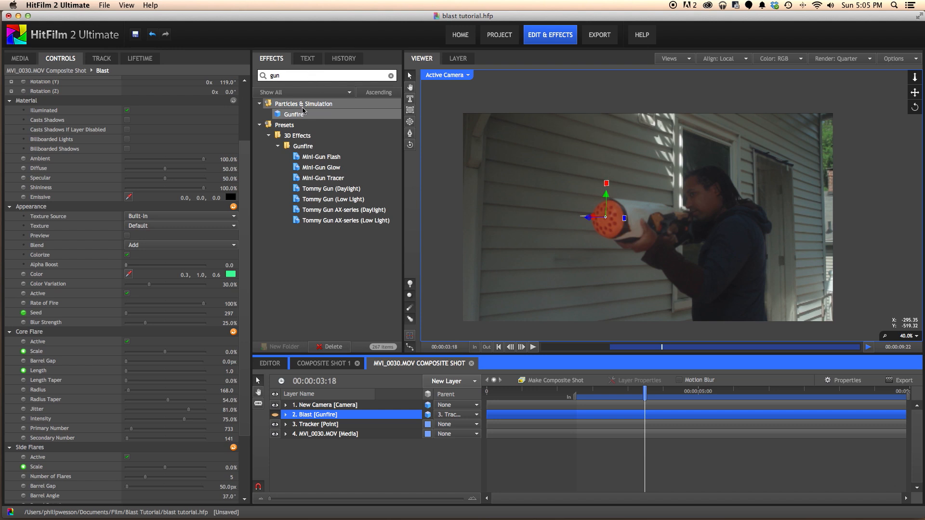
Search the effects for "flare" and create a black 1920 x 1080 plane named Flare directly below the New Camera layer
{"action": "left_click", "coordinate": [283, 75]}
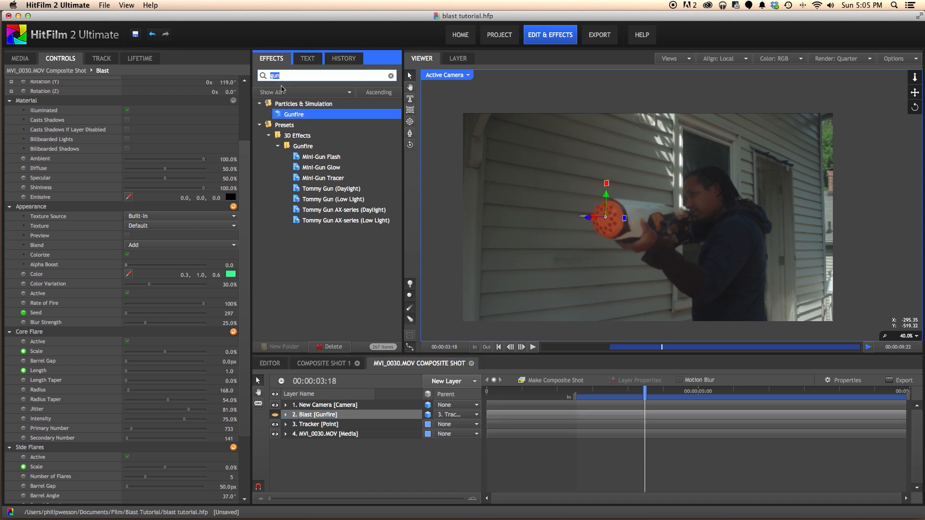
{"action": "type", "text": "flare"}
{"action": "left_click", "coordinate": [444, 381]}
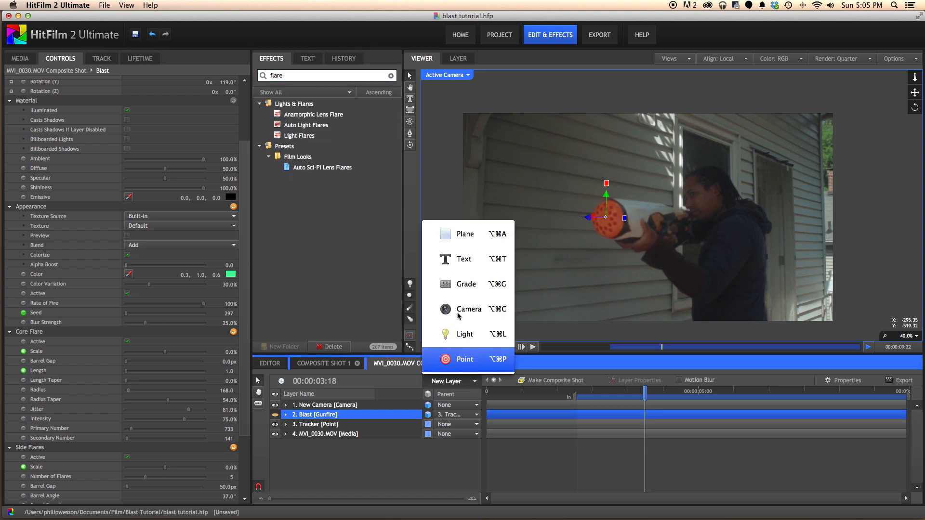
{"action": "left_click", "coordinate": [453, 235]}
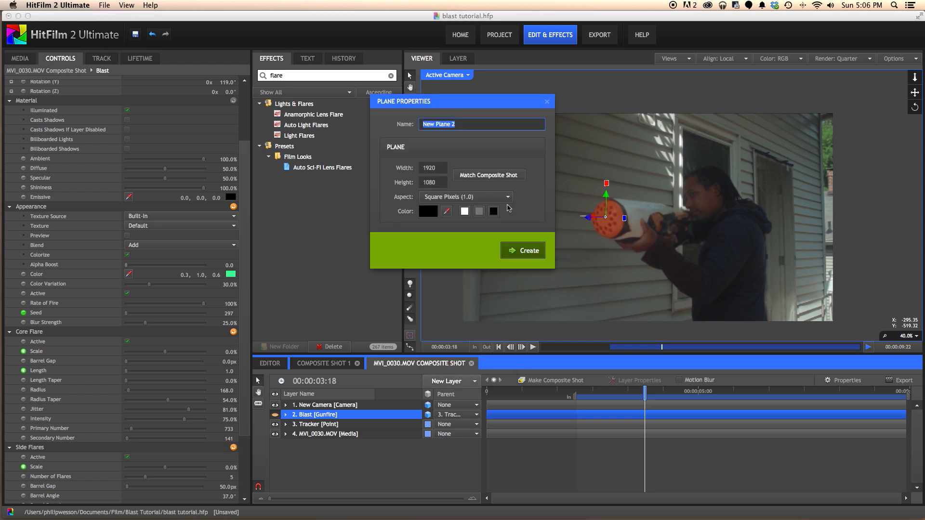
{"action": "type", "text": "Flare"}
{"action": "key", "text": "Return"}
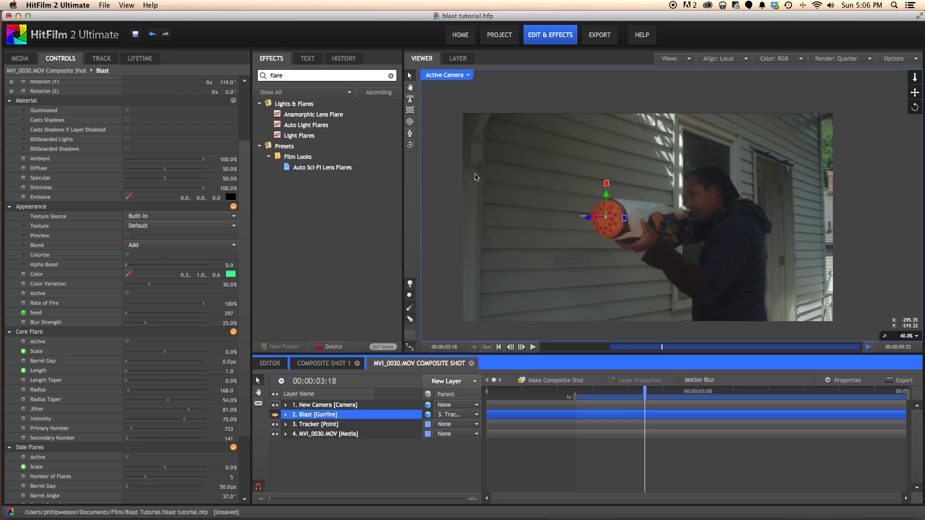
{"action": "left_click_drag", "start_coordinate": [316, 402], "coordinate": [317, 425]}
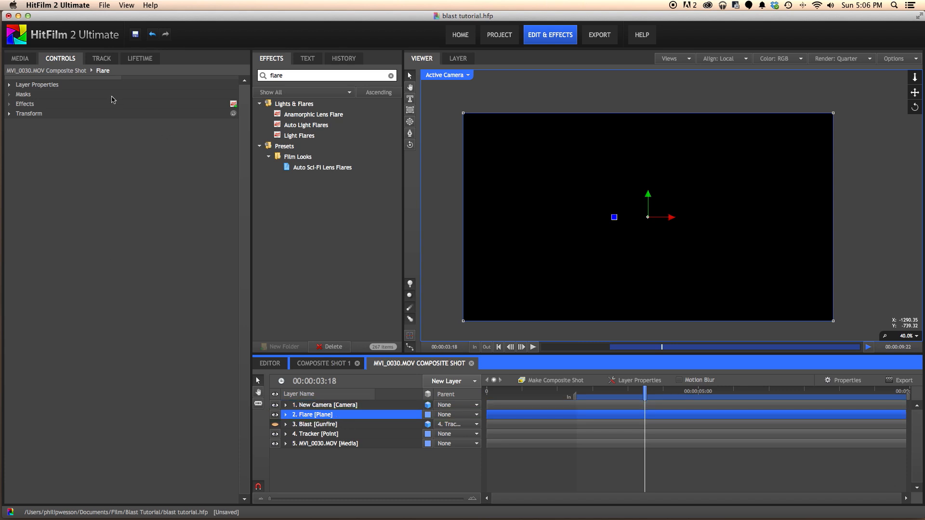
Set the Flare plane's blend mode to Add and apply the Light Flares effect to it
{"action": "left_click", "coordinate": [10, 85]}
{"action": "left_click", "coordinate": [160, 124]}
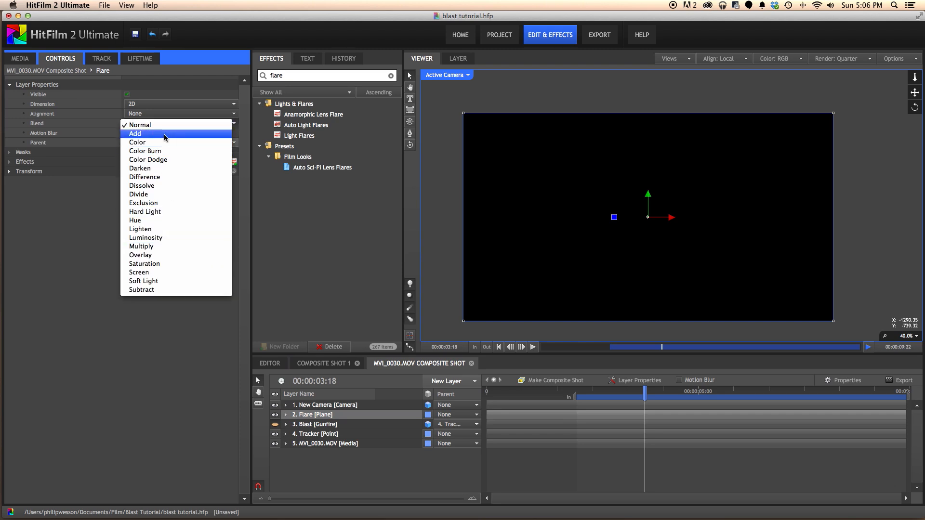
{"action": "left_click", "coordinate": [166, 133]}
{"action": "left_click_drag", "start_coordinate": [298, 140], "coordinate": [85, 160]}
Attach the Light Flares hotspot to the Tracker layer and set its Center to 0.0, 0.0
{"action": "left_click", "coordinate": [18, 171]}
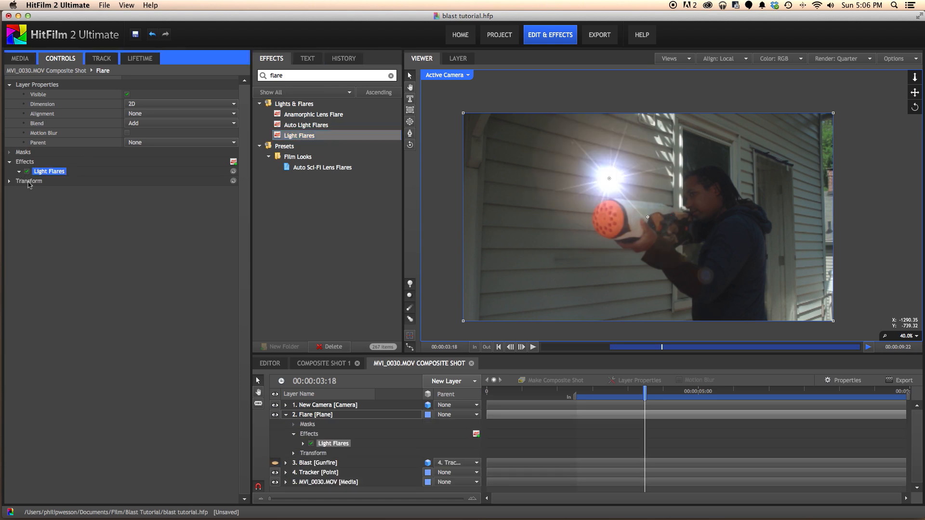
{"action": "left_click", "coordinate": [28, 191]}
{"action": "left_click", "coordinate": [145, 213]}
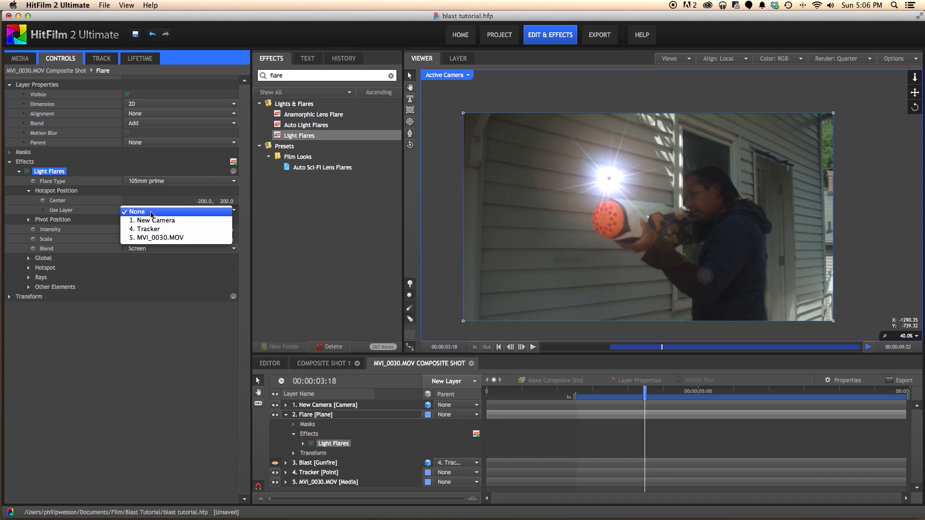
{"action": "left_click", "coordinate": [159, 230]}
{"action": "left_click", "coordinate": [205, 200]}
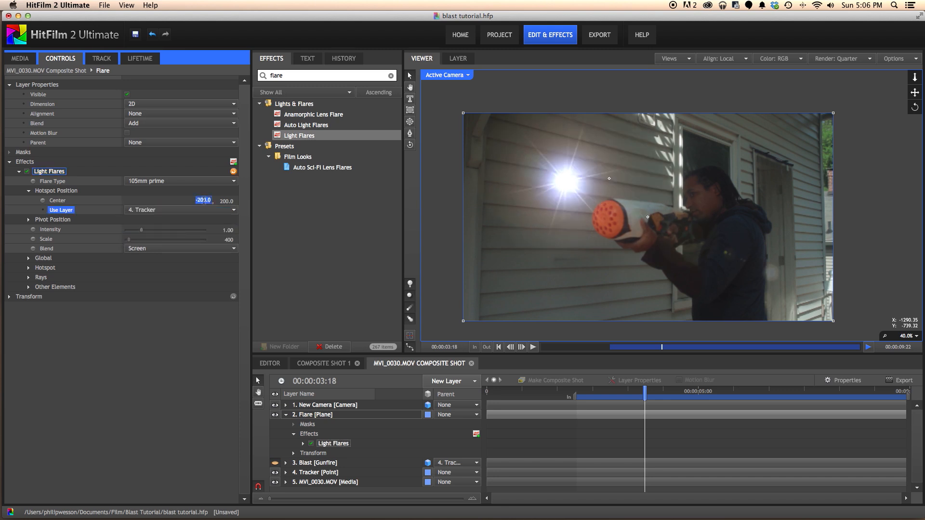
{"action": "type", "text": "0"}
{"action": "key", "text": "Return"}
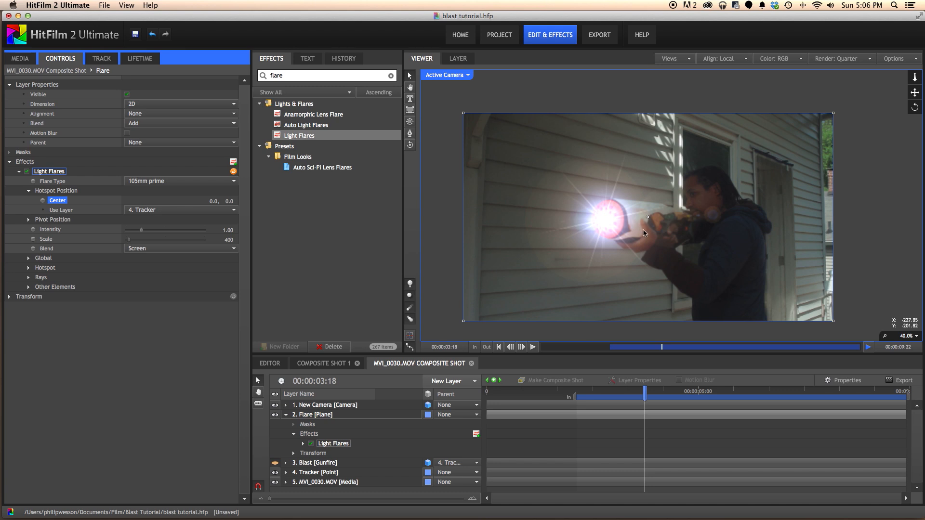
Set the flare type to Golden artifacts and move the flare's pivot onto the wall, below and left of the blaster's muzzle
{"action": "left_click", "coordinate": [183, 181]}
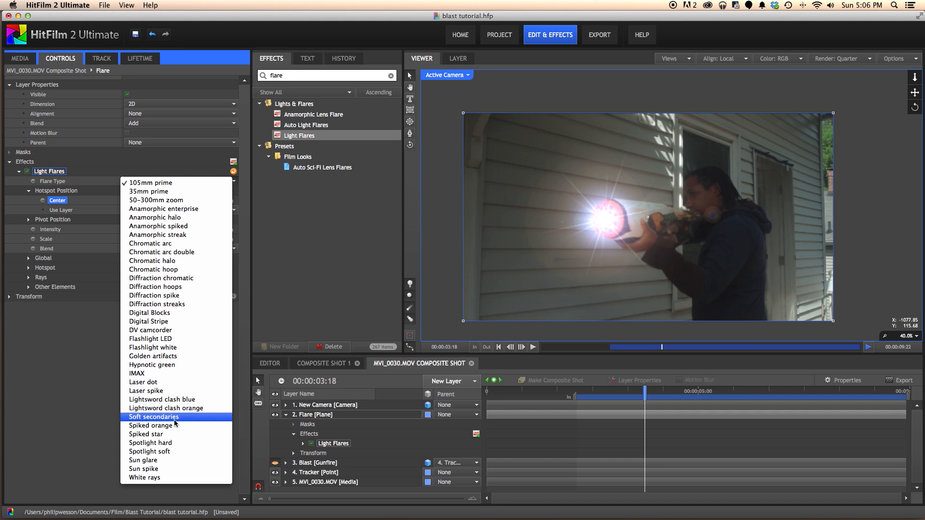
{"action": "left_click", "coordinate": [167, 357]}
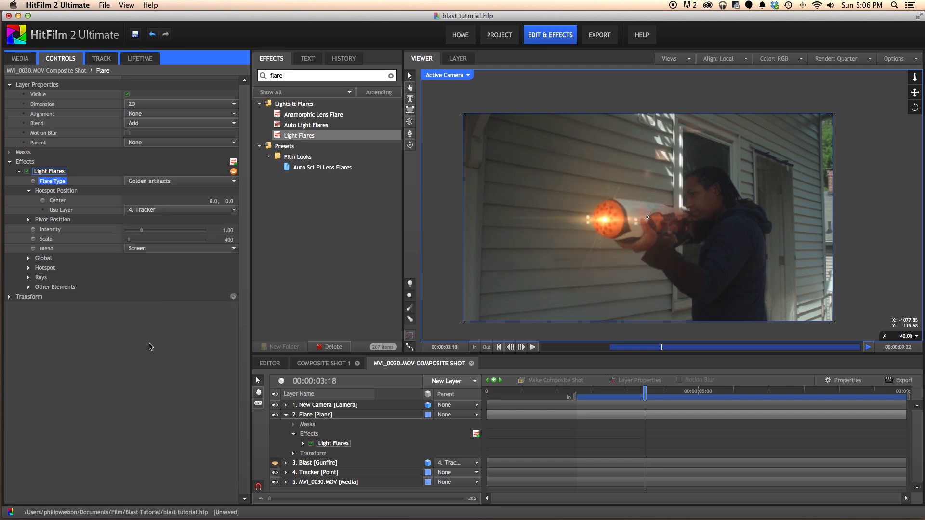
{"action": "left_click_drag", "start_coordinate": [648, 218], "coordinate": [552, 246]}
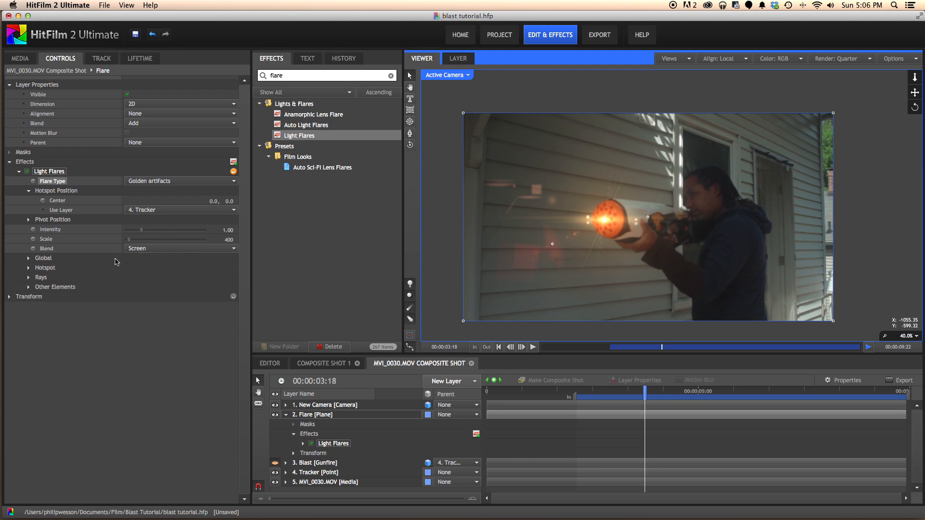
Set the flare's global Color to aqua green (0.4, 1.0, 0.8) and its Saturation to 1.38
{"action": "left_click", "coordinate": [29, 258]}
{"action": "left_click", "coordinate": [230, 268]}
{"action": "left_click_drag", "start_coordinate": [119, 329], "coordinate": [112, 321]}
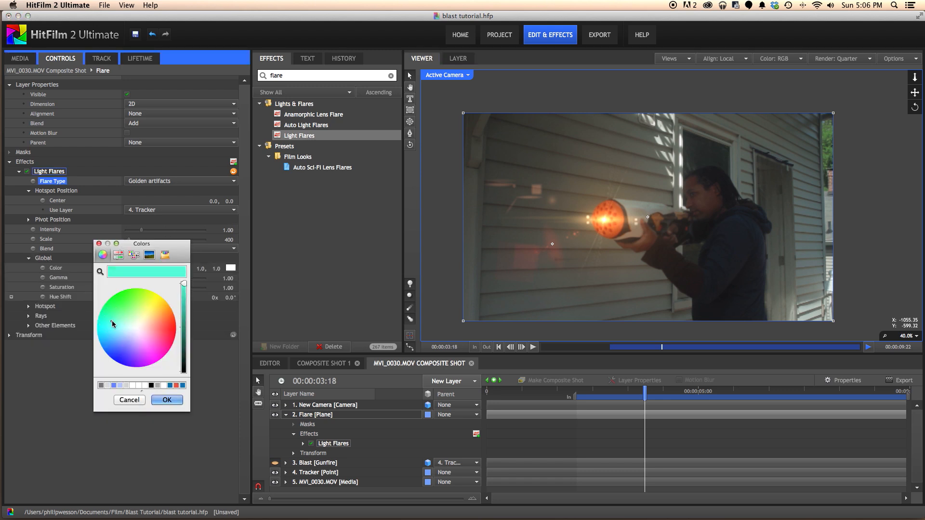
{"action": "left_click", "coordinate": [166, 400]}
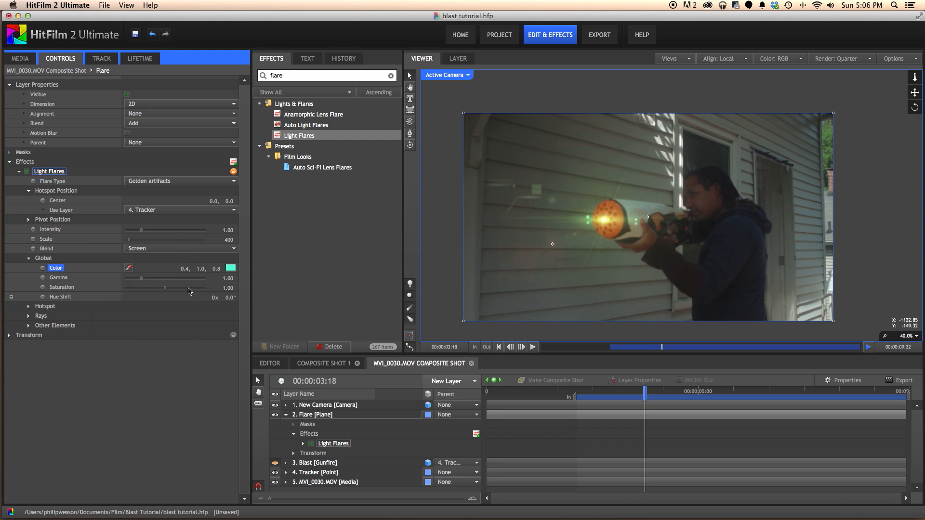
{"action": "left_click_drag", "start_coordinate": [226, 288], "coordinate": [235, 287]}
Raise the flare's Intensity to 2.70 and Scale to 435, and enable keyframing for both at 00:00:03:18
{"action": "mouse_move", "coordinate": [229, 231]}
{"action": "left_mouse_down"}
{"action": "mouse_move", "coordinate": [248, 231]}
{"action": "mouse_move", "coordinate": [242, 240]}
{"action": "left_mouse_up"}
{"action": "left_click", "coordinate": [33, 230]}
{"action": "left_click", "coordinate": [32, 238]}
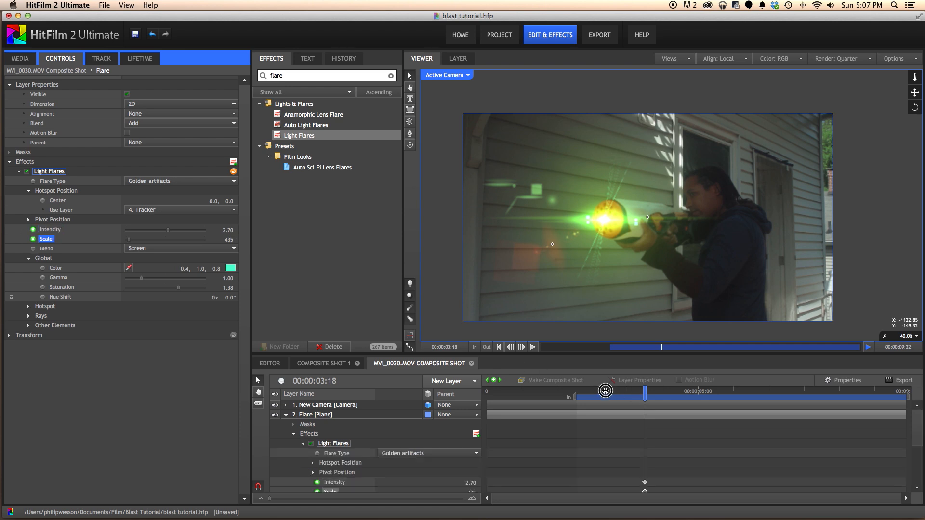
Set the flare's Intensity and Scale to 0 at 00:00:02:20
{"action": "left_click", "coordinate": [604, 390]}
{"action": "mouse_move", "coordinate": [604, 390]}
{"action": "left_mouse_down"}
{"action": "mouse_move", "coordinate": [594, 391]}
{"action": "mouse_move", "coordinate": [606, 391]}
{"action": "left_mouse_up"}
{"action": "left_click", "coordinate": [230, 229]}
{"action": "type", "text": "0"}
{"action": "left_click", "coordinate": [230, 239]}
{"action": "type", "text": "0"}
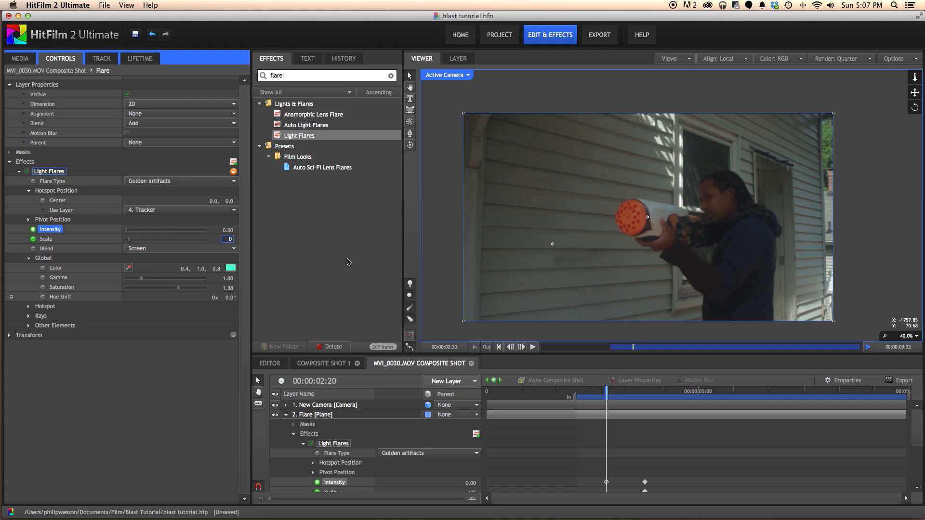
{"action": "key", "text": "Return"}
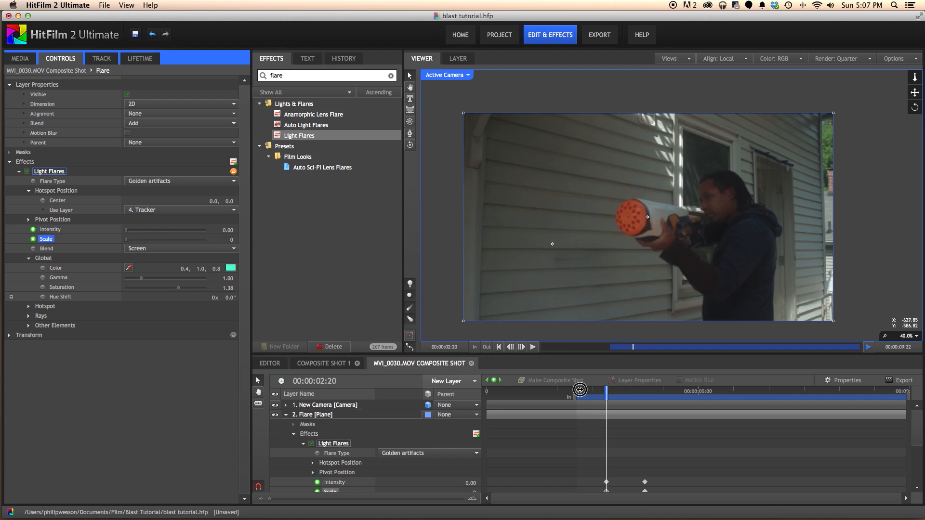
Scrub through the flare's build-up and add Intensity and Scale keyframes at 00:00:04:10
{"action": "left_click_drag", "start_coordinate": [580, 390], "coordinate": [702, 404]}
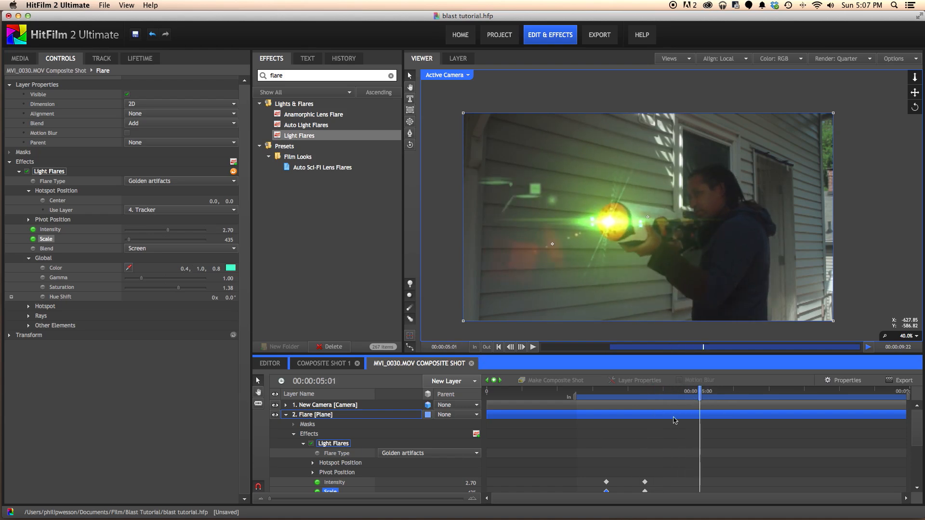
{"action": "left_click", "coordinate": [673, 391]}
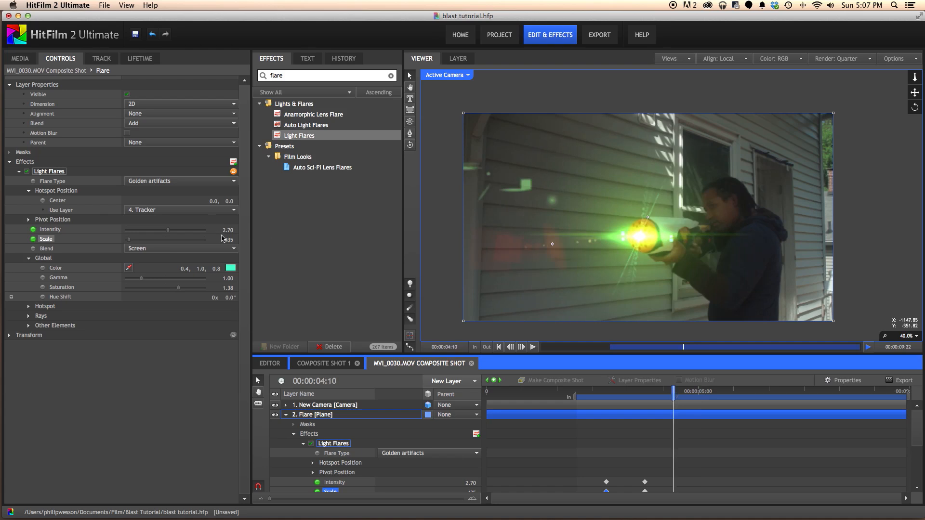
{"action": "scroll", "coordinate": [340, 463], "scroll_direction": "down", "scroll_amount": 3}
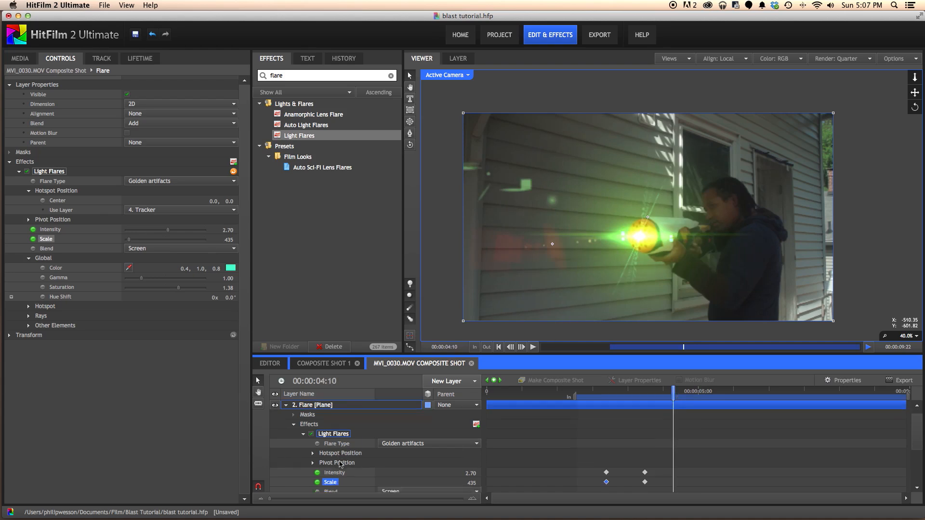
{"action": "left_click", "coordinate": [336, 457]}
{"action": "left_click", "coordinate": [494, 381]}
{"action": "left_click", "coordinate": [330, 465]}
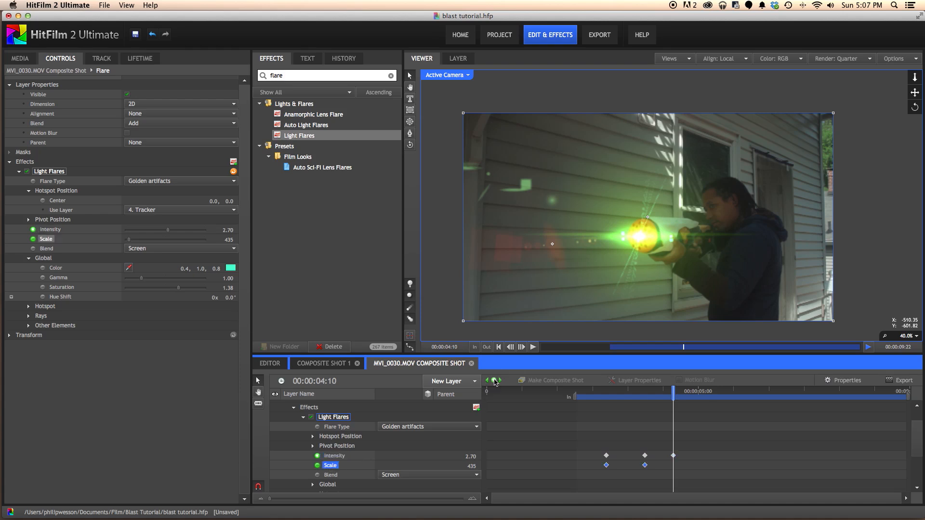
Set the flare's Intensity and Scale to 0 at 00:00:05:07 to fade it out
{"action": "left_click", "coordinate": [710, 390]}
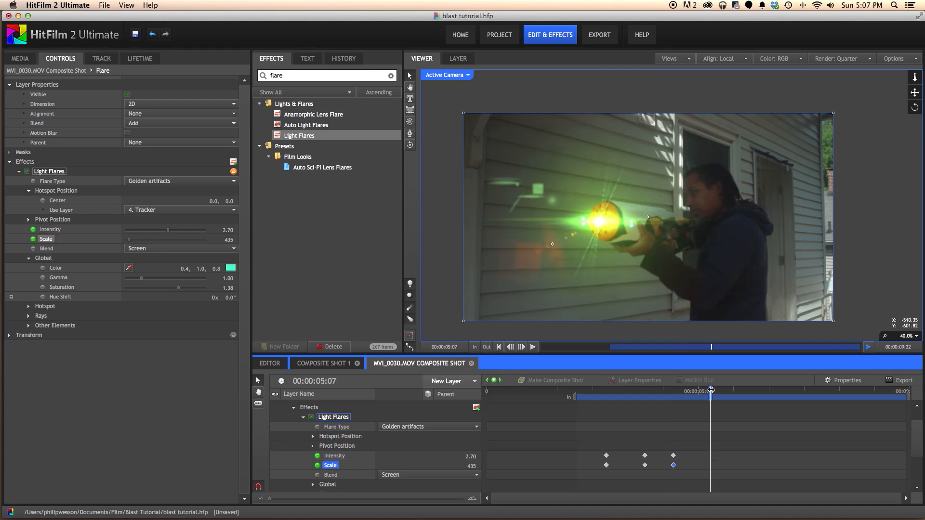
{"action": "left_click", "coordinate": [472, 455]}
{"action": "left_click", "coordinate": [473, 466]}
{"action": "type", "text": "0"}
{"action": "left_click", "coordinate": [505, 467]}
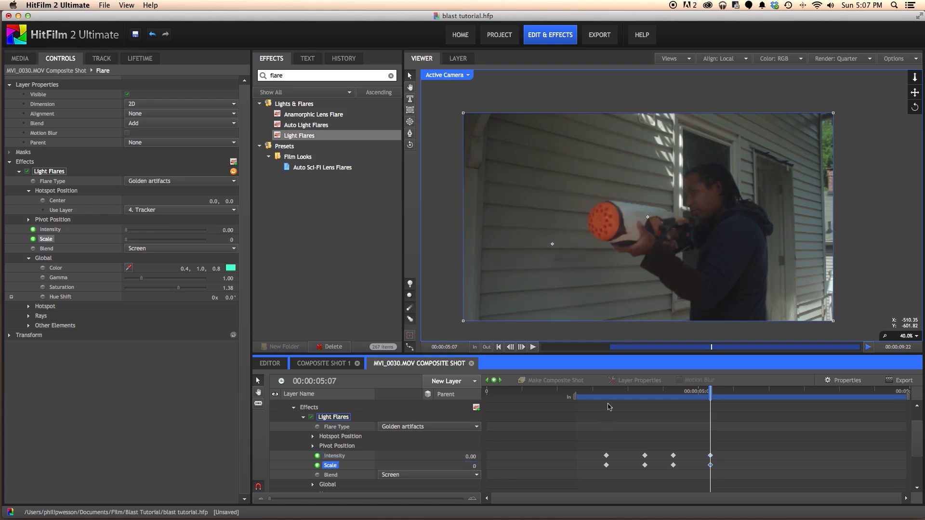
Collapse the Flare layer, show the Blast layer and scrub through the shot to check the flare together with the blast
{"action": "left_click_drag", "start_coordinate": [605, 394], "coordinate": [711, 398]}
{"action": "scroll", "coordinate": [294, 447], "scroll_direction": "up", "scroll_amount": 3}
{"action": "left_click", "coordinate": [285, 414]}
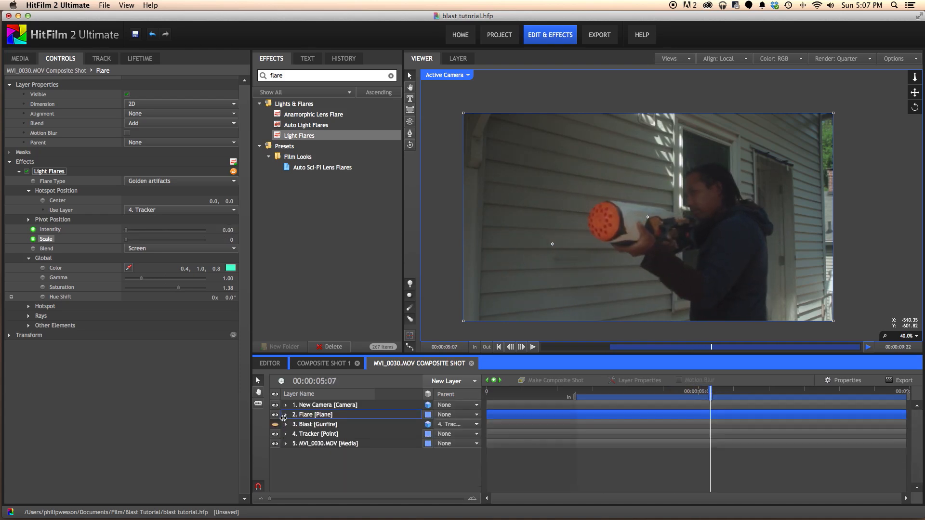
{"action": "left_click", "coordinate": [595, 390]}
{"action": "left_click_drag", "start_coordinate": [606, 390], "coordinate": [708, 398]}
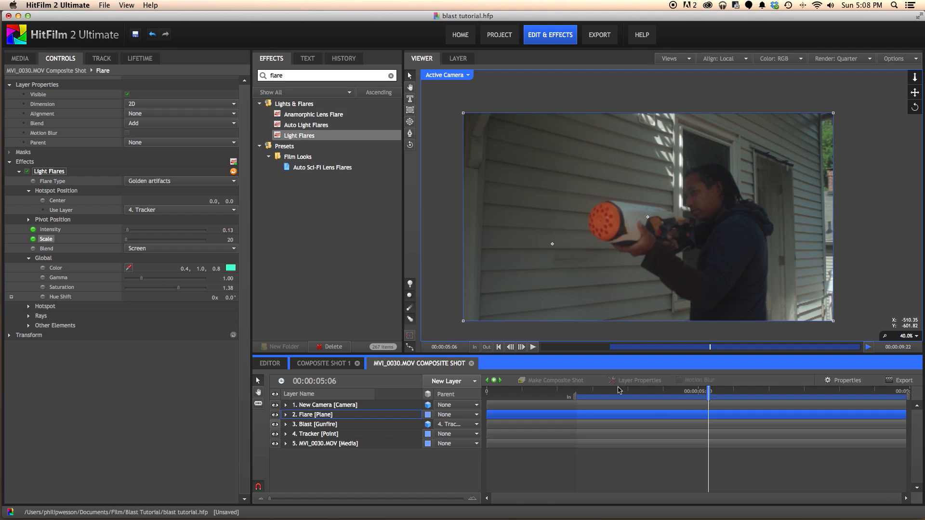
{"action": "left_click_drag", "start_coordinate": [617, 390], "coordinate": [657, 390]}
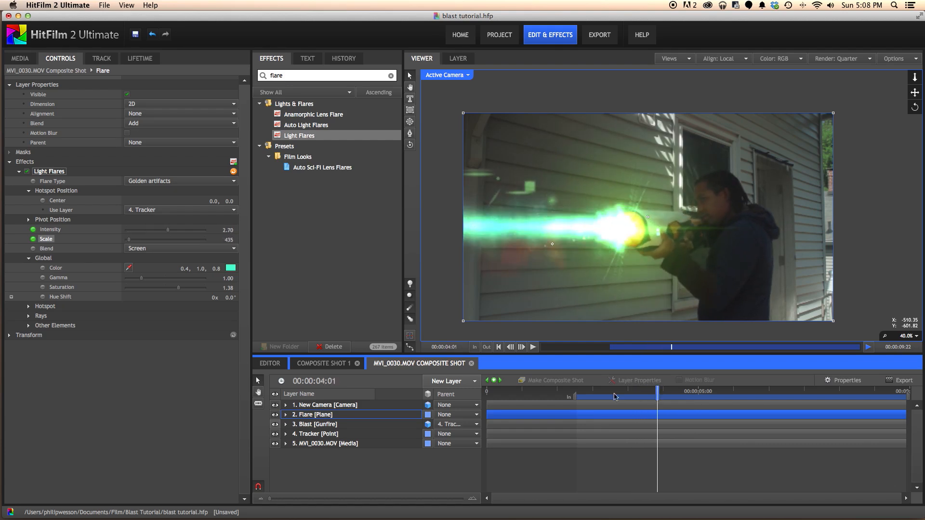
Hide the Blast layer and search the effects for "particle"
{"action": "left_click", "coordinate": [274, 424]}
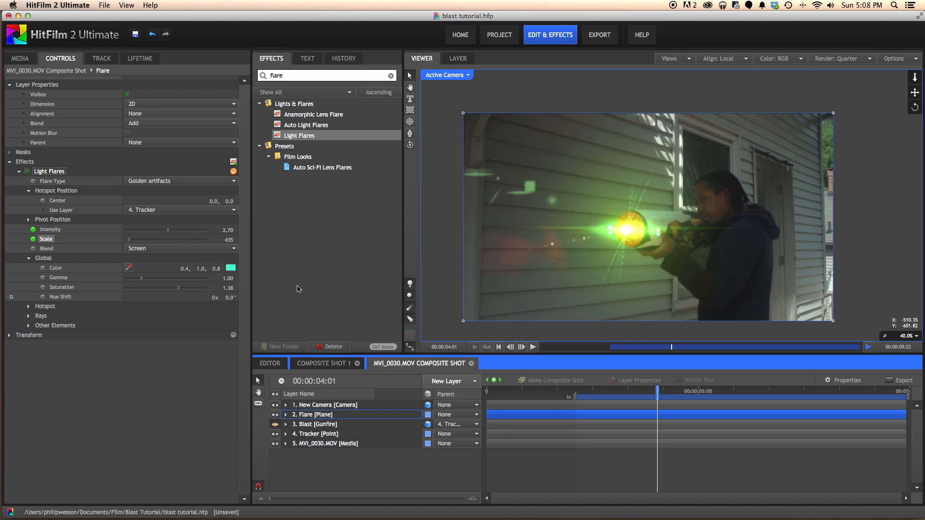
{"action": "left_click", "coordinate": [289, 75]}
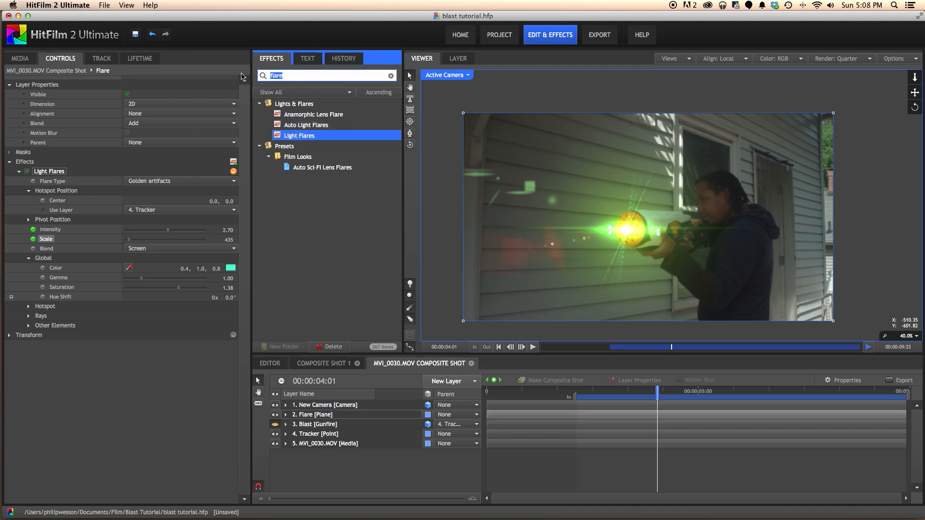
{"action": "type", "text": "particl"}
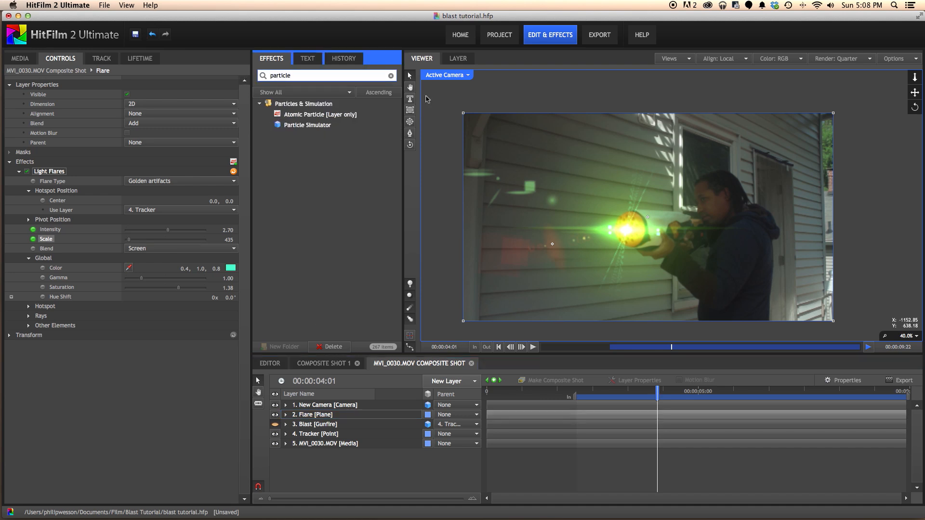
Add a Particle Simulator layer to the composite shot between the camera and Flare layers, and hide the Flare layer
{"action": "left_click", "coordinate": [331, 125]}
{"action": "left_click_drag", "start_coordinate": [331, 125], "coordinate": [324, 409]}
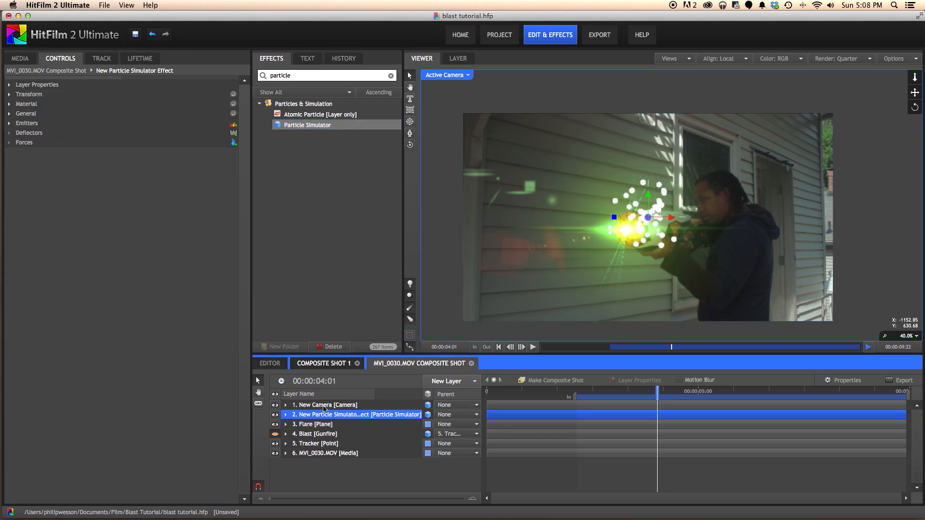
{"action": "left_click", "coordinate": [275, 424]}
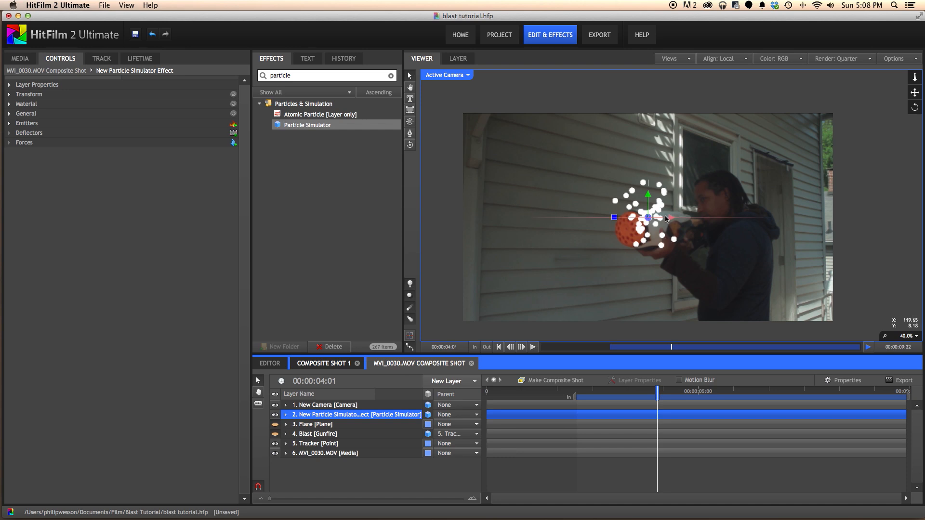
Set the particle emitter's shape to Sphere and its trajectory to Implode
{"action": "left_click", "coordinate": [9, 104]}
{"action": "left_click", "coordinate": [10, 211]}
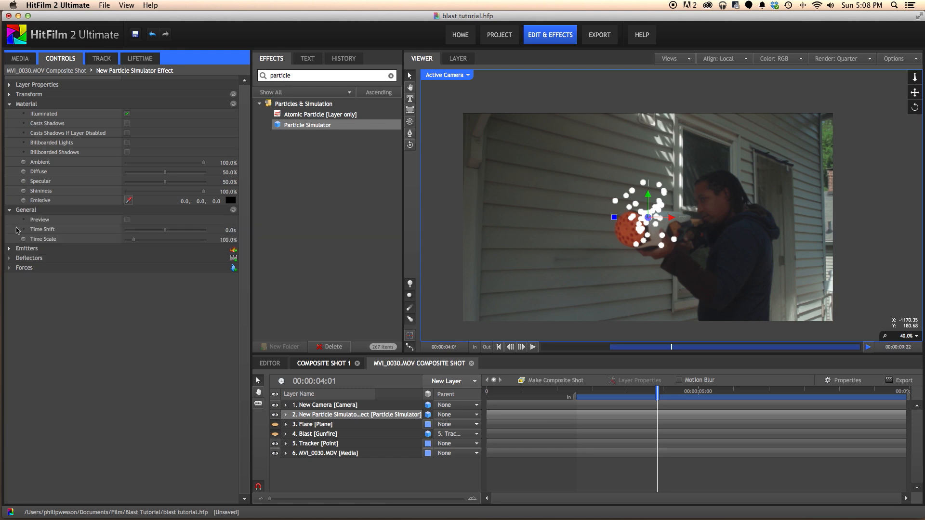
{"action": "left_click", "coordinate": [10, 249]}
{"action": "left_click", "coordinate": [19, 258]}
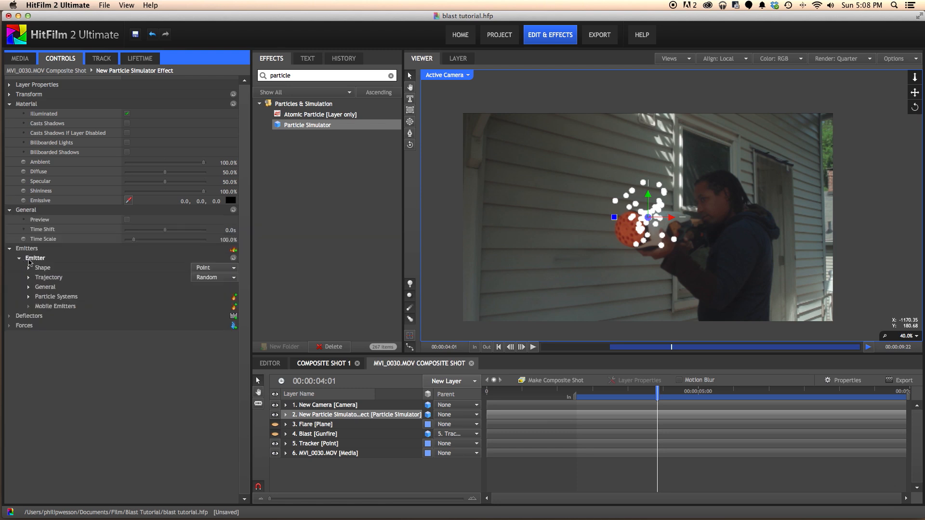
{"action": "left_click", "coordinate": [223, 267]}
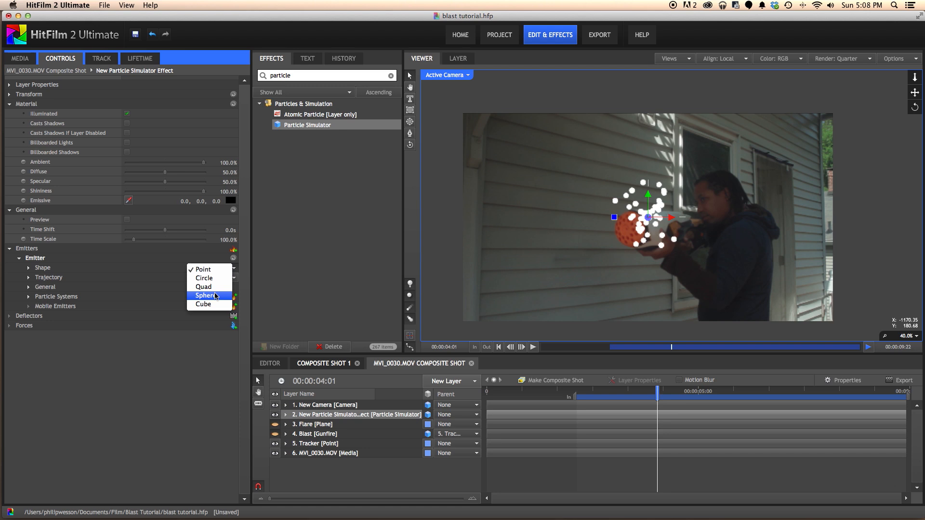
{"action": "left_click", "coordinate": [207, 295]}
{"action": "left_click", "coordinate": [223, 279]}
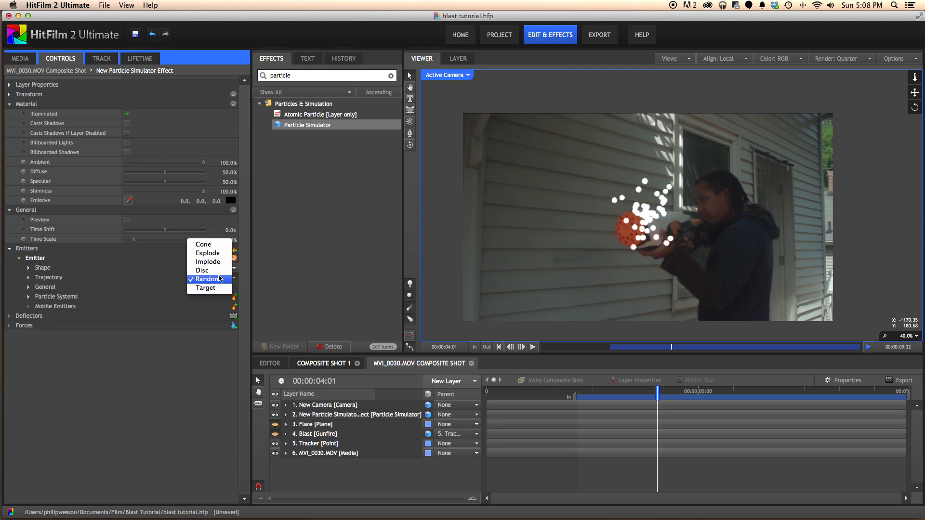
{"action": "left_click", "coordinate": [216, 262]}
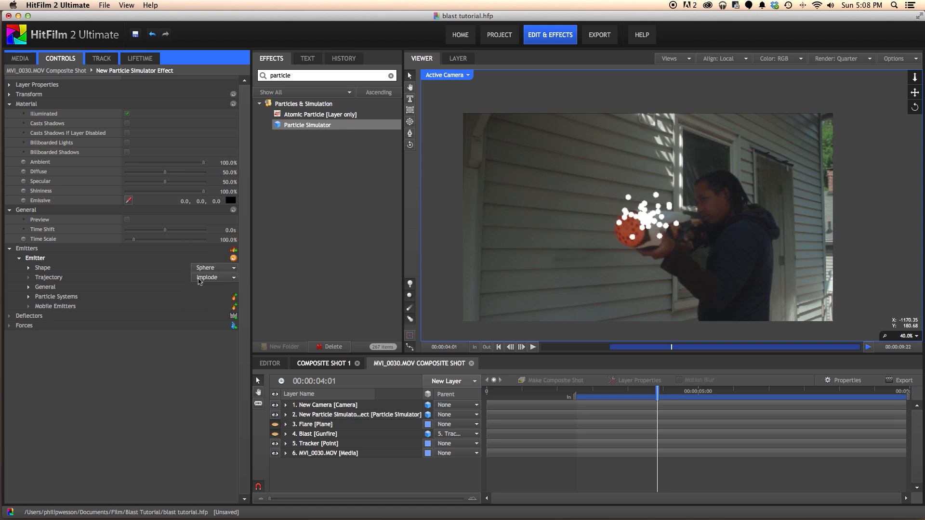
Attach the sphere emitter to the Tracker layer, with a radius of 585 px and Boundary enabled
{"action": "left_click", "coordinate": [28, 268]}
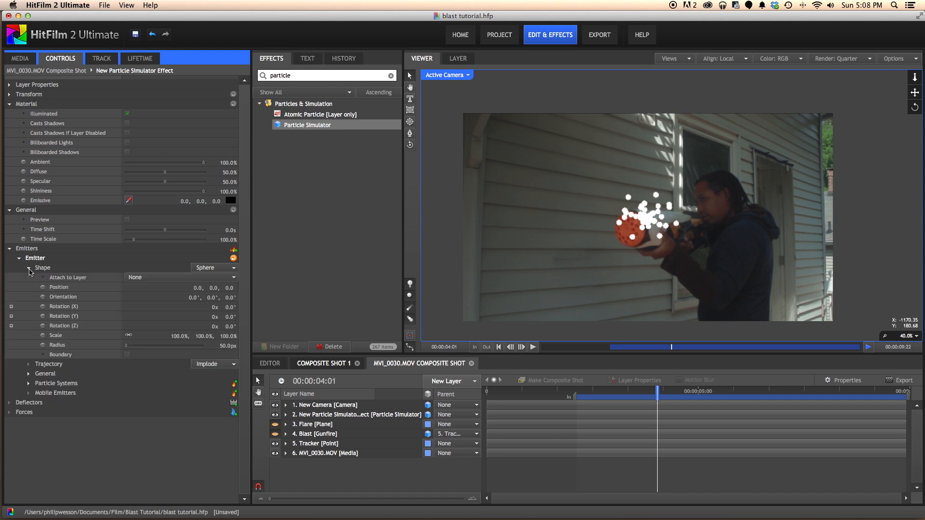
{"action": "left_click", "coordinate": [149, 278]}
{"action": "left_click", "coordinate": [155, 314]}
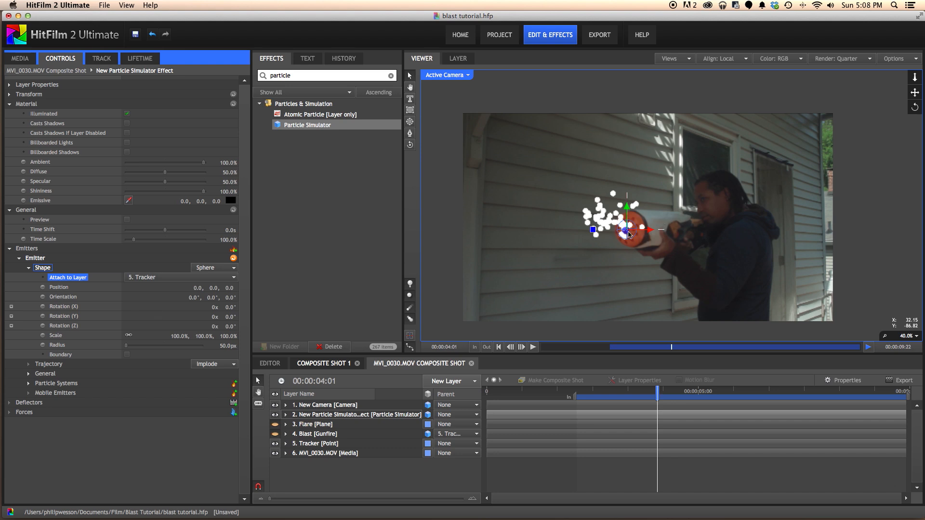
{"action": "left_click_drag", "start_coordinate": [613, 394], "coordinate": [649, 392]}
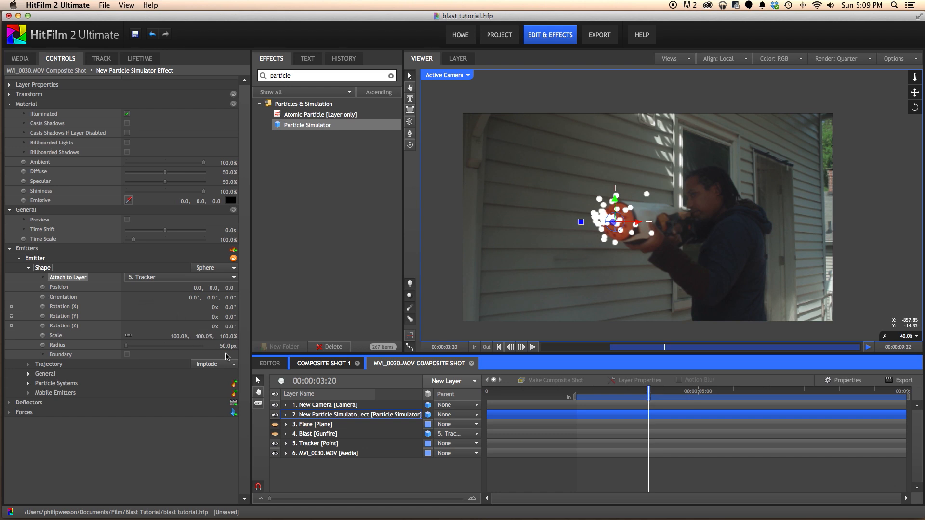
{"action": "left_click_drag", "start_coordinate": [224, 346], "coordinate": [499, 382]}
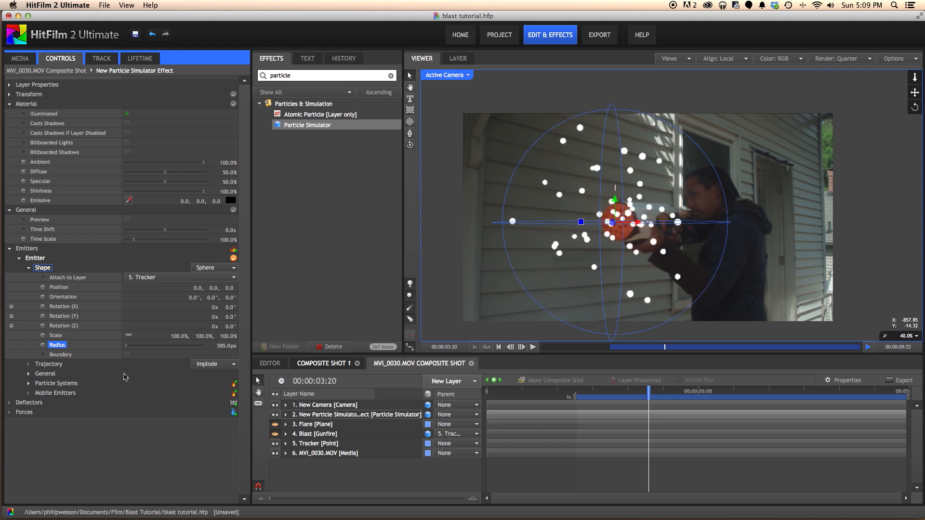
{"action": "left_click", "coordinate": [128, 357]}
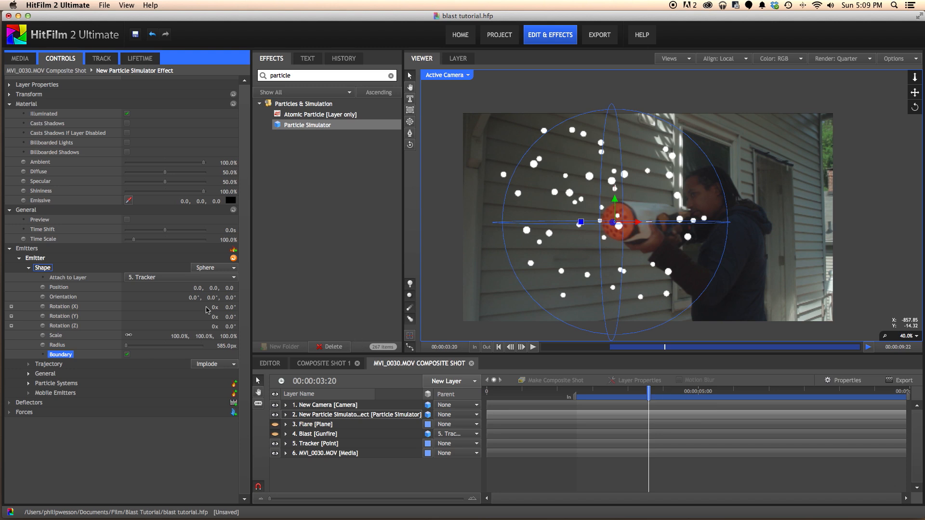
Set the particle system to 109 particles per second with 100% Emitter Attachment, and scrub through the shot to check it
{"action": "left_click", "coordinate": [29, 374]}
{"action": "left_click", "coordinate": [29, 393]}
{"action": "left_click", "coordinate": [38, 402]}
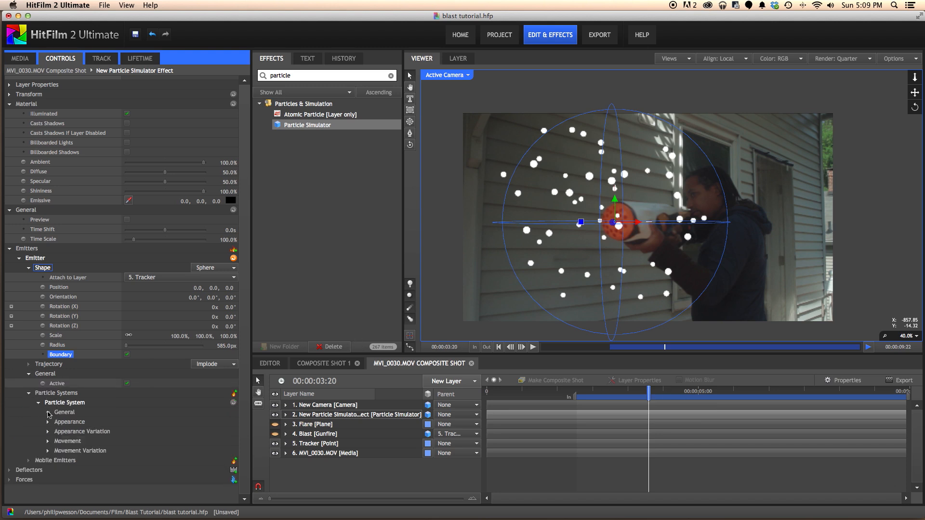
{"action": "left_click", "coordinate": [48, 413]}
{"action": "scroll", "coordinate": [231, 436], "scroll_direction": "down", "scroll_amount": 2}
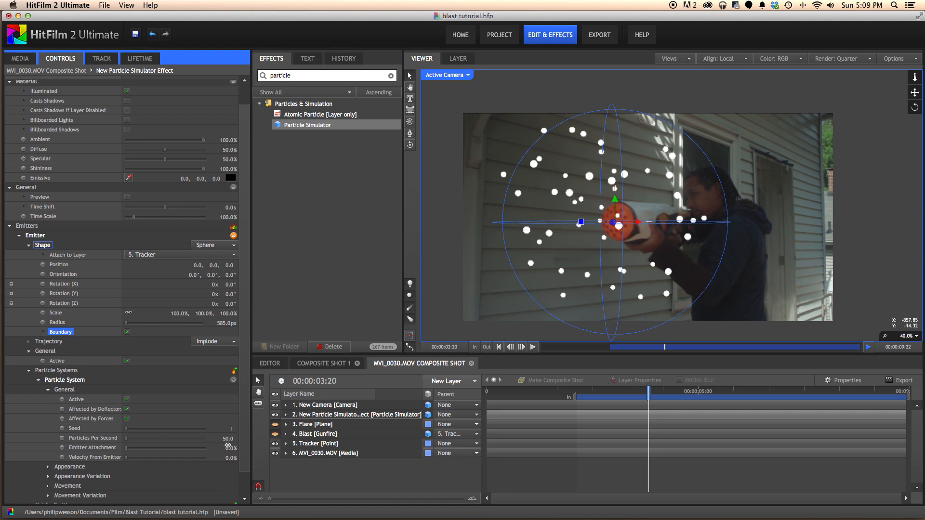
{"action": "left_click_drag", "start_coordinate": [233, 441], "coordinate": [317, 451]}
{"action": "left_click_drag", "start_coordinate": [606, 391], "coordinate": [644, 392]}
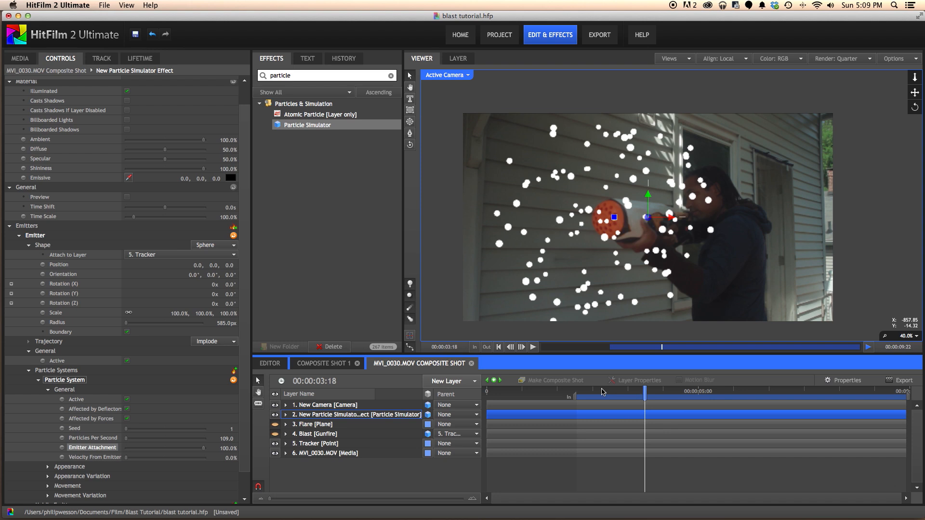
Keyframe the particle system's Active property off at 00:00:02:13 and on at 00:00:02:14
{"action": "mouse_move", "coordinate": [601, 389]}
{"action": "left_mouse_down"}
{"action": "mouse_move", "coordinate": [574, 390]}
{"action": "mouse_move", "coordinate": [593, 390]}
{"action": "left_mouse_up"}
{"action": "left_click_drag", "start_coordinate": [245, 367], "coordinate": [244, 385]}
{"action": "left_click", "coordinate": [72, 376]}
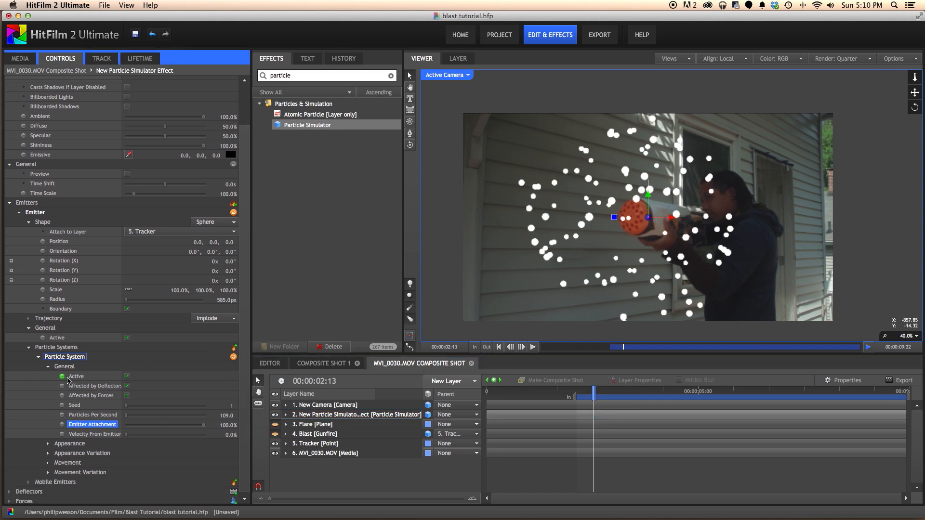
{"action": "left_click", "coordinate": [522, 347]}
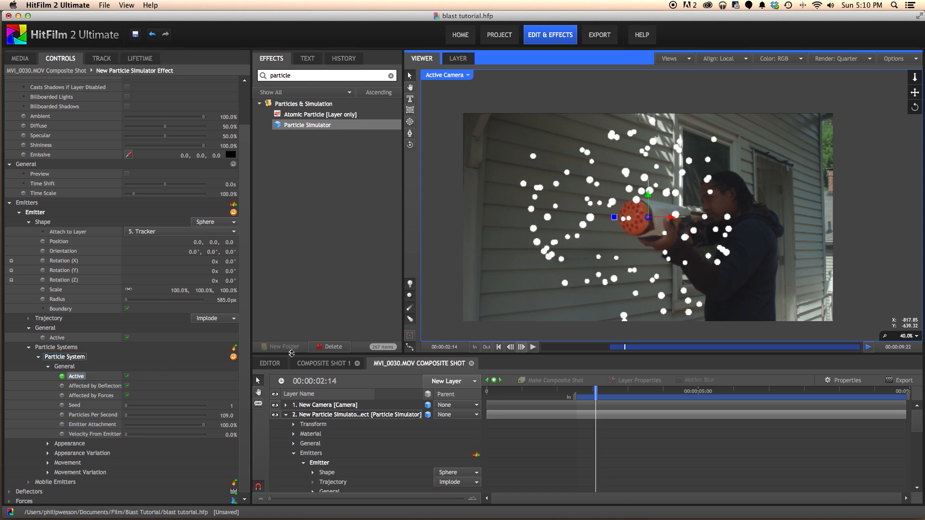
{"action": "left_click", "coordinate": [492, 381]}
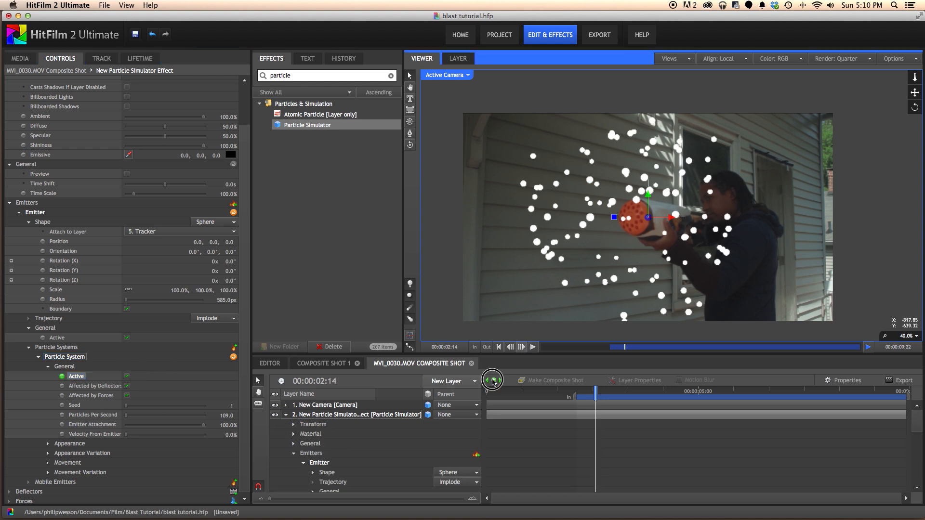
{"action": "left_click", "coordinate": [512, 350]}
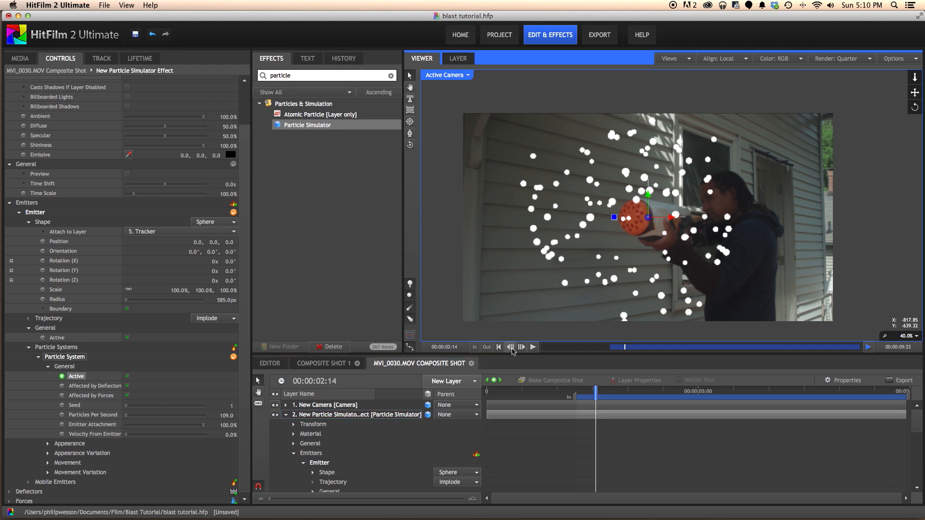
{"action": "left_click", "coordinate": [127, 376]}
{"action": "left_click_drag", "start_coordinate": [594, 393], "coordinate": [623, 394]}
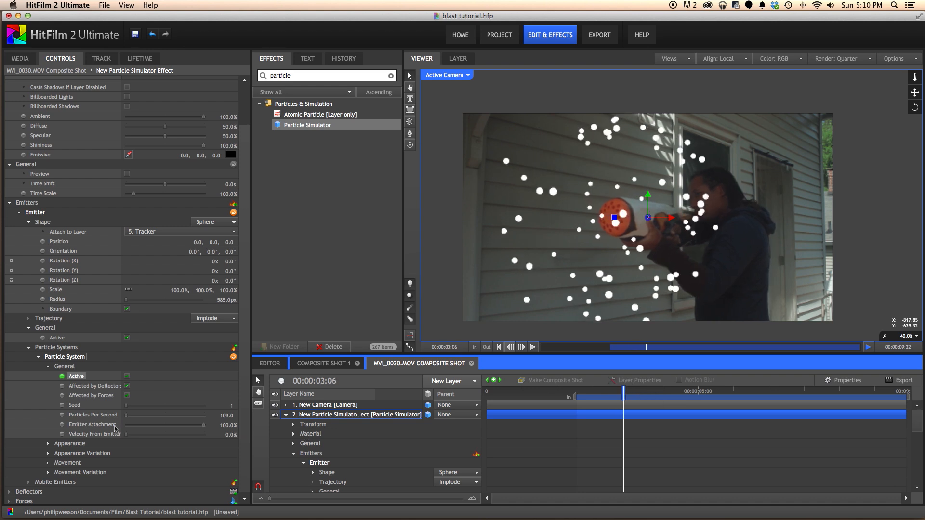
Set the particles' movement Speed to 873 and scrub through the implosion to check it
{"action": "left_click", "coordinate": [48, 463]}
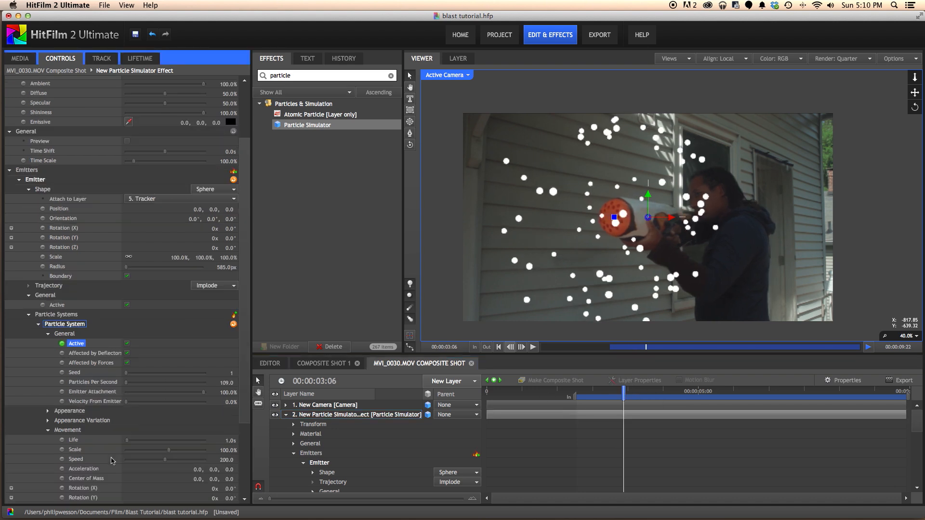
{"action": "scroll", "coordinate": [186, 452], "scroll_direction": "down", "scroll_amount": 5}
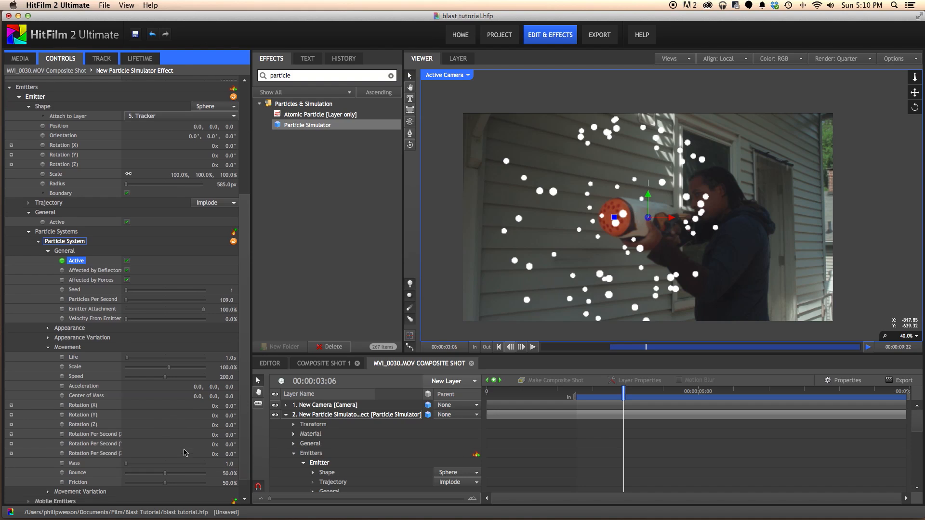
{"action": "left_click_drag", "start_coordinate": [224, 372], "coordinate": [481, 390]}
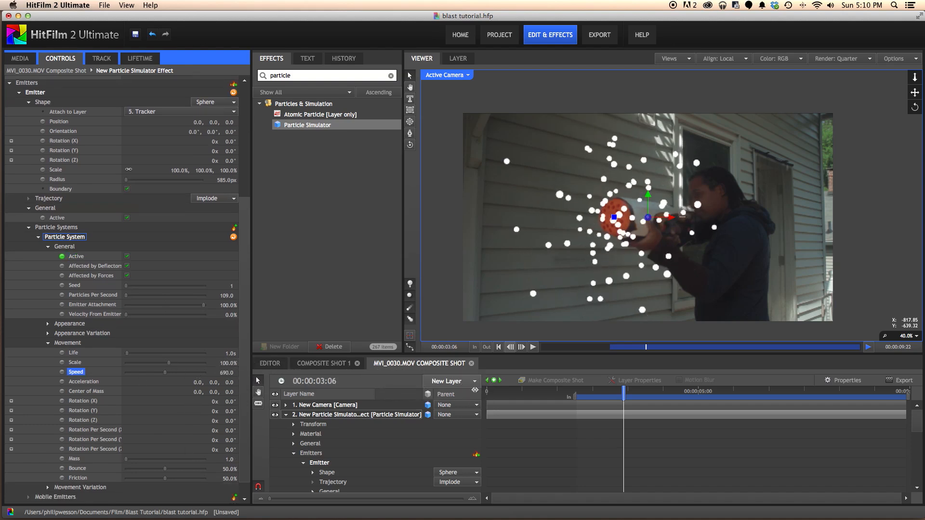
{"action": "left_click_drag", "start_coordinate": [224, 372], "coordinate": [636, 392]}
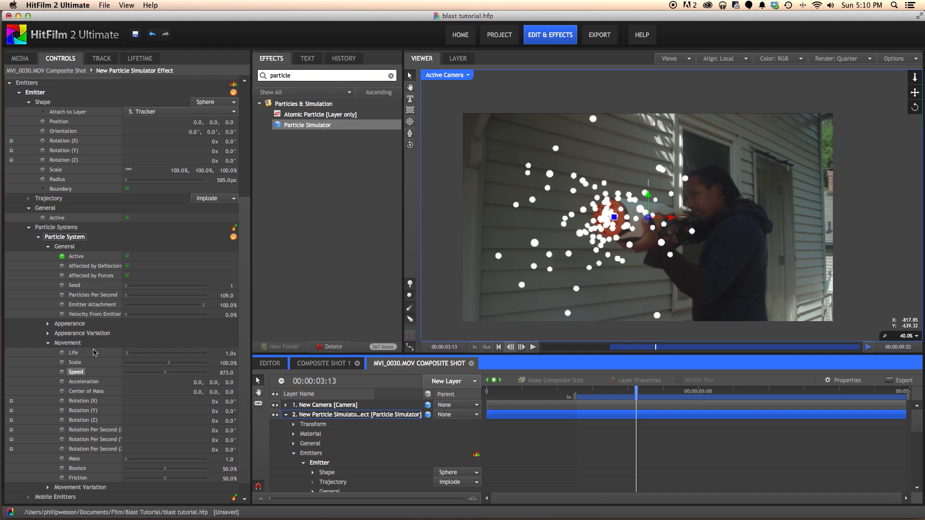
Set the particles' movement Scale to 0% and their Scale variation to 49%, and scrub through the shot to check the sizes
{"action": "left_click", "coordinate": [225, 363]}
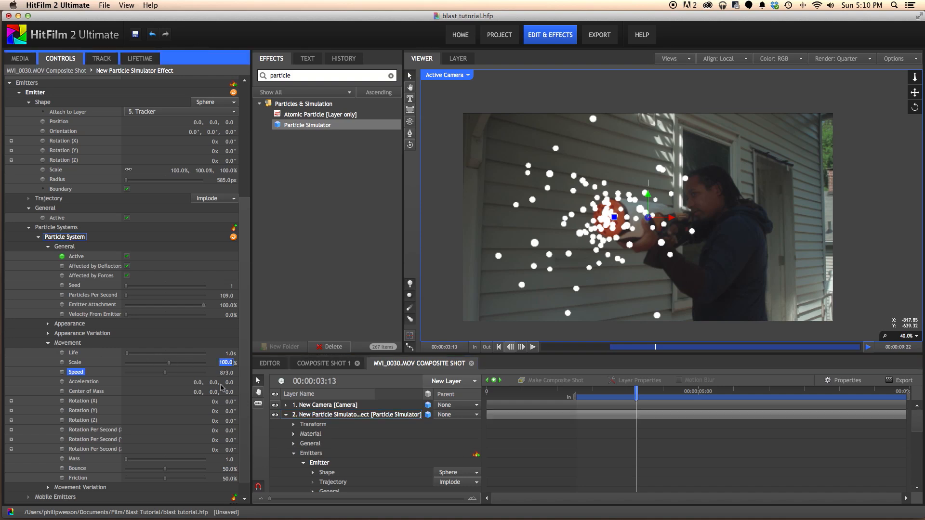
{"action": "key", "text": "Return"}
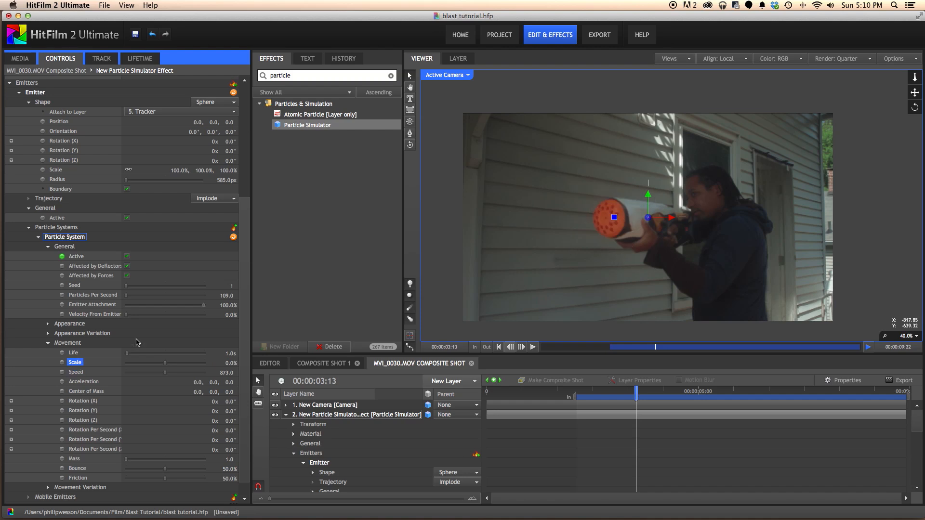
{"action": "left_click", "coordinate": [48, 342]}
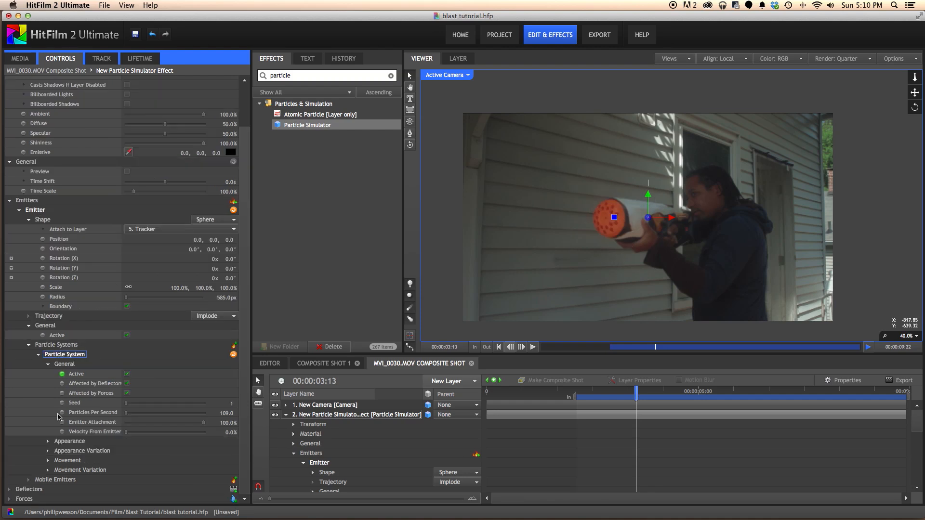
{"action": "left_click", "coordinate": [47, 470]}
{"action": "scroll", "coordinate": [159, 448], "scroll_direction": "down", "scroll_amount": 3}
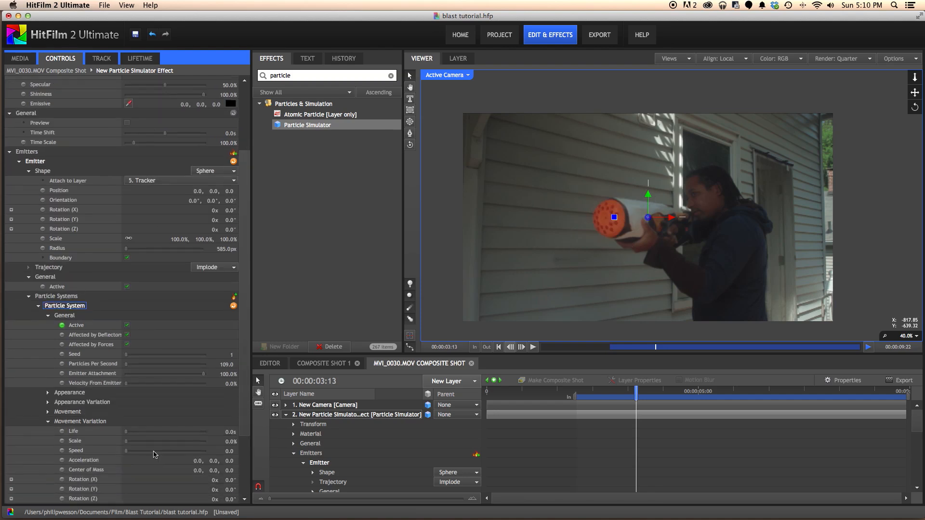
{"action": "left_click_drag", "start_coordinate": [234, 436], "coordinate": [258, 437]}
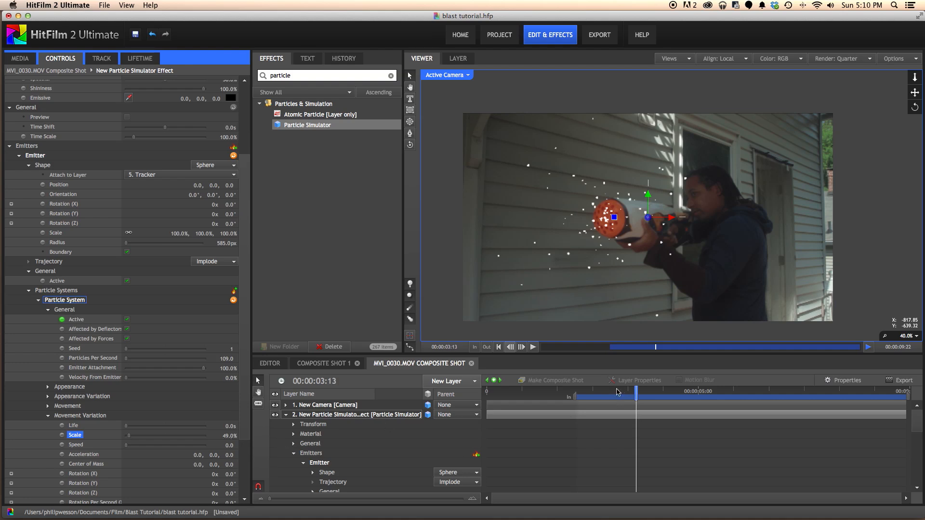
{"action": "left_click_drag", "start_coordinate": [600, 390], "coordinate": [644, 394]}
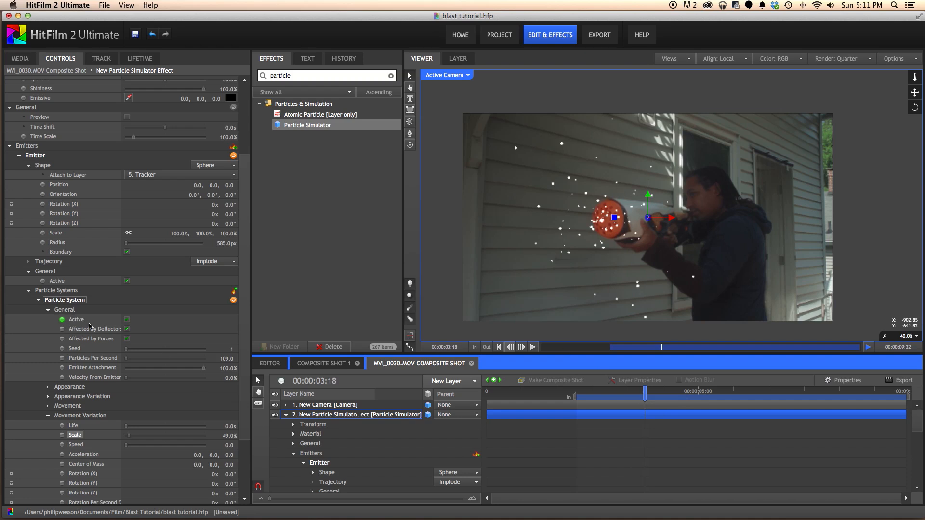
Give the particles a lifetime Scale curve that grows from 0% at birth to 200% at death
{"action": "left_click", "coordinate": [47, 407]}
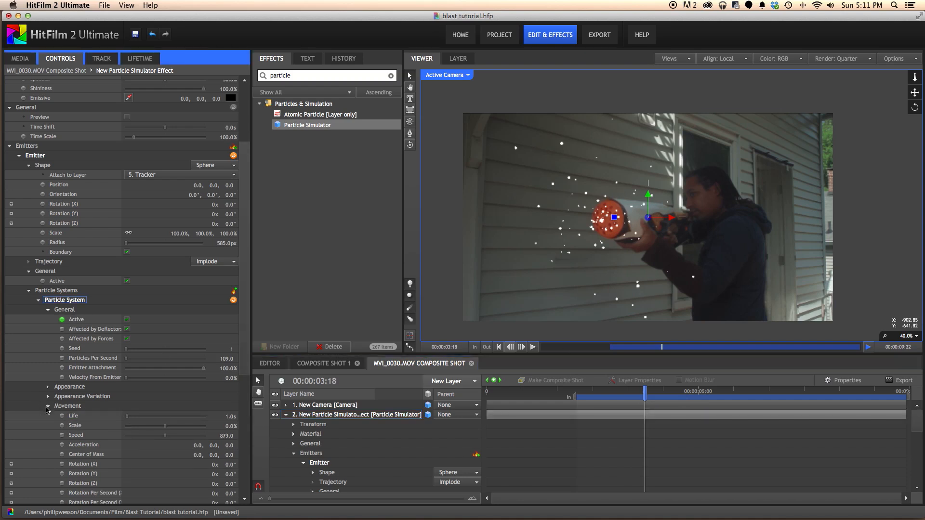
{"action": "left_click", "coordinate": [47, 407]}
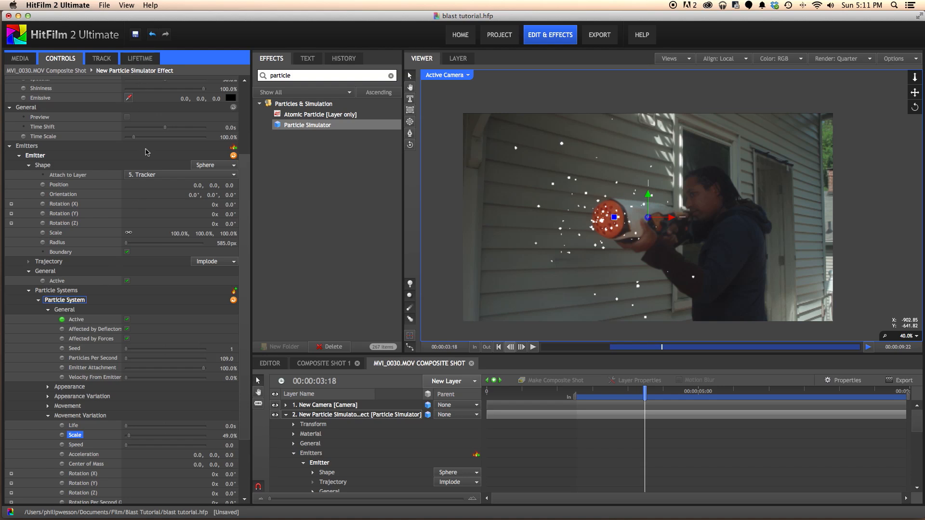
{"action": "left_click", "coordinate": [140, 58]}
{"action": "left_click", "coordinate": [27, 135]}
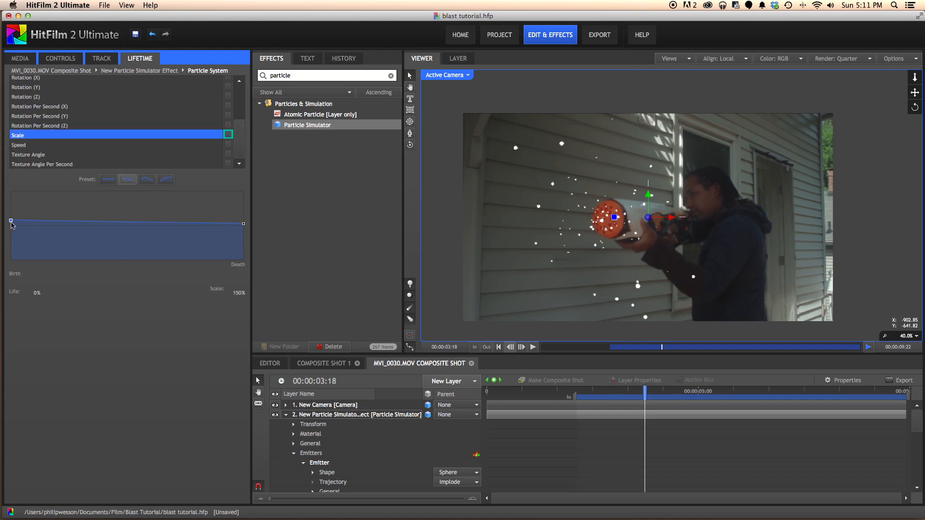
{"action": "left_click", "coordinate": [231, 292]}
{"action": "type", "text": "0"}
{"action": "key", "text": "Return"}
{"action": "left_click_drag", "start_coordinate": [244, 224], "coordinate": [244, 221]}
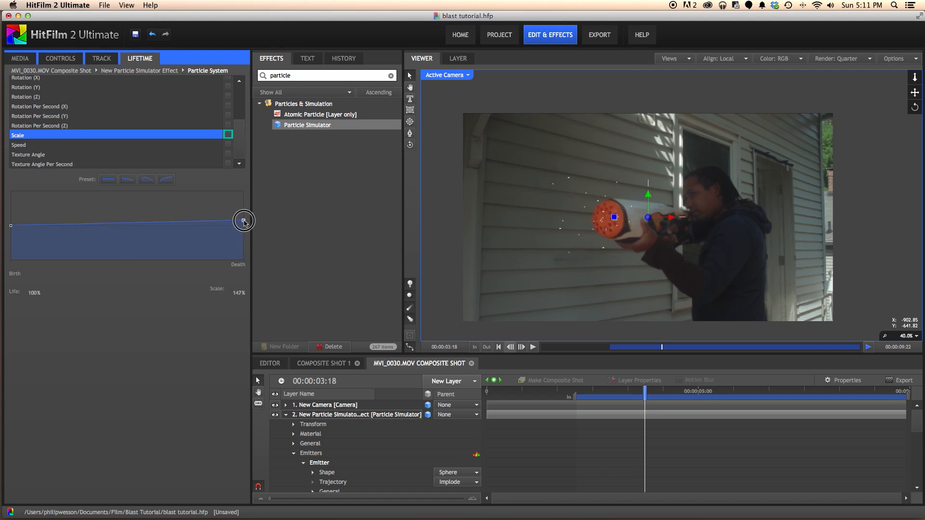
{"action": "left_click", "coordinate": [238, 292]}
{"action": "type", "text": "200"}
{"action": "key", "text": "Return"}
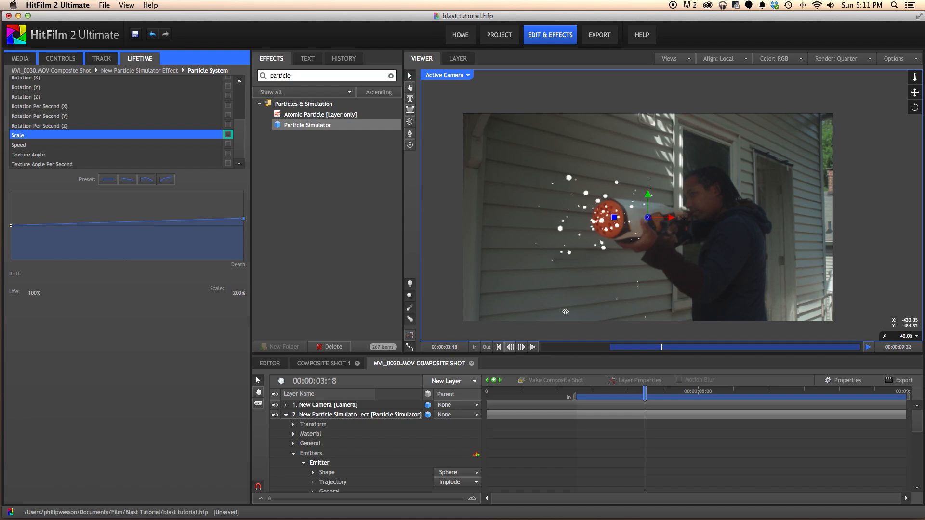
Try a movement Life of 0.5 s for the particles and scrub through the shot to check it
{"action": "left_click_drag", "start_coordinate": [597, 391], "coordinate": [627, 390]}
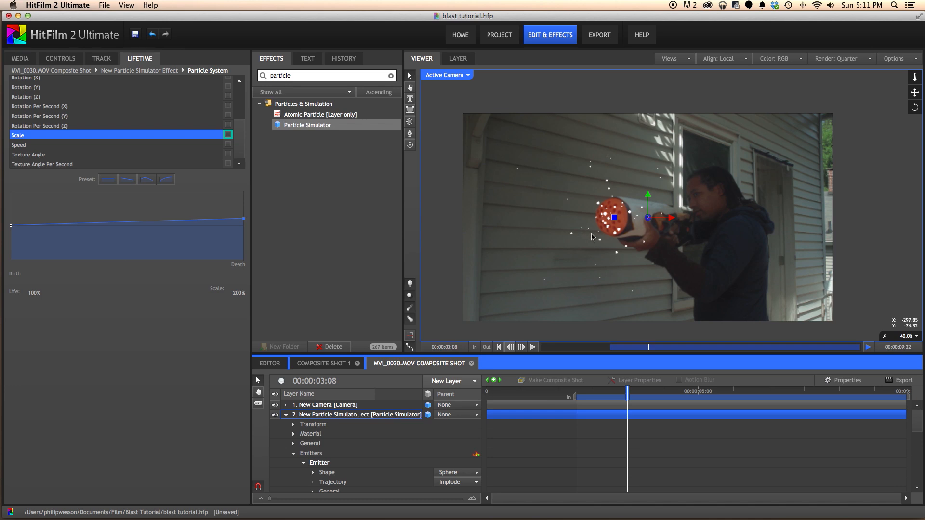
{"action": "left_click", "coordinate": [70, 62]}
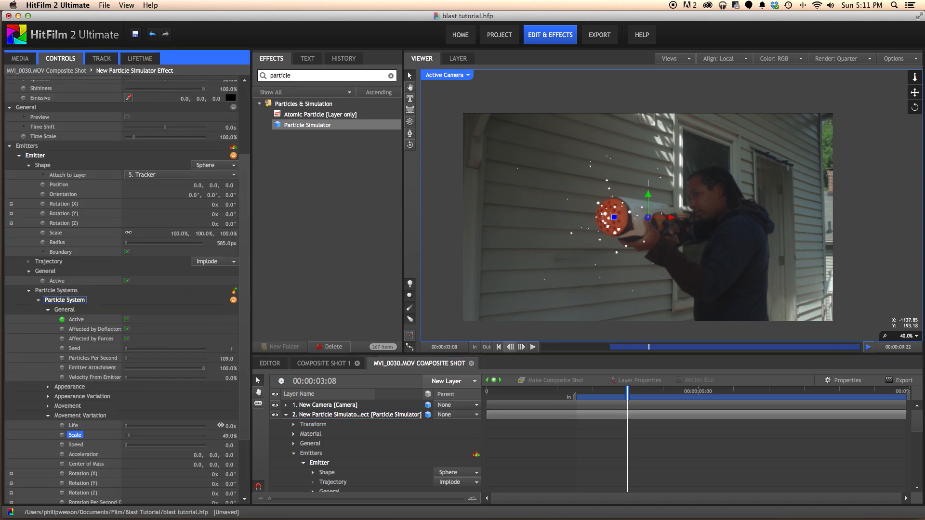
{"action": "left_click", "coordinate": [47, 407]}
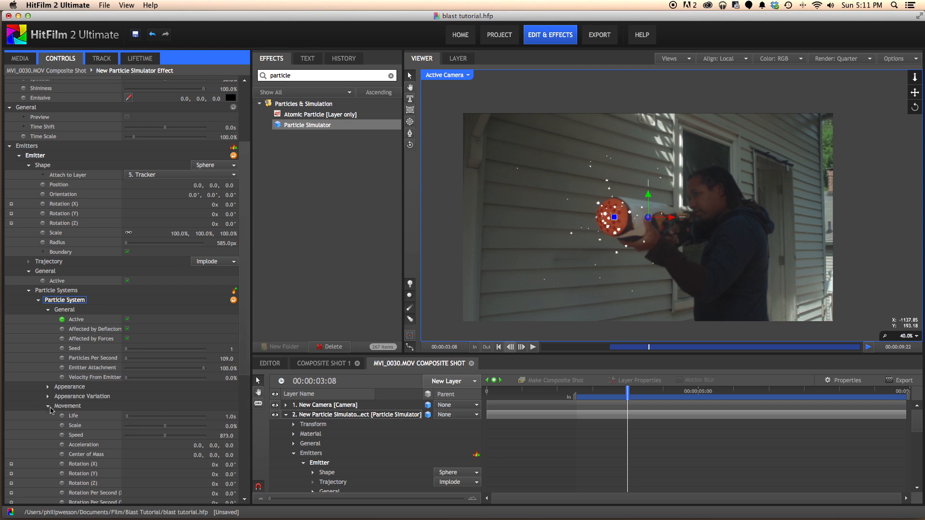
{"action": "left_click", "coordinate": [225, 414]}
{"action": "type", "text": ".5"}
{"action": "key", "text": "Return"}
{"action": "left_click_drag", "start_coordinate": [596, 396], "coordinate": [634, 391]}
Set the particles' movement Life to 0.8 s and scrub through the implosion to check it
{"action": "left_click_drag", "start_coordinate": [232, 418], "coordinate": [233, 418]}
{"action": "left_click", "coordinate": [229, 418]}
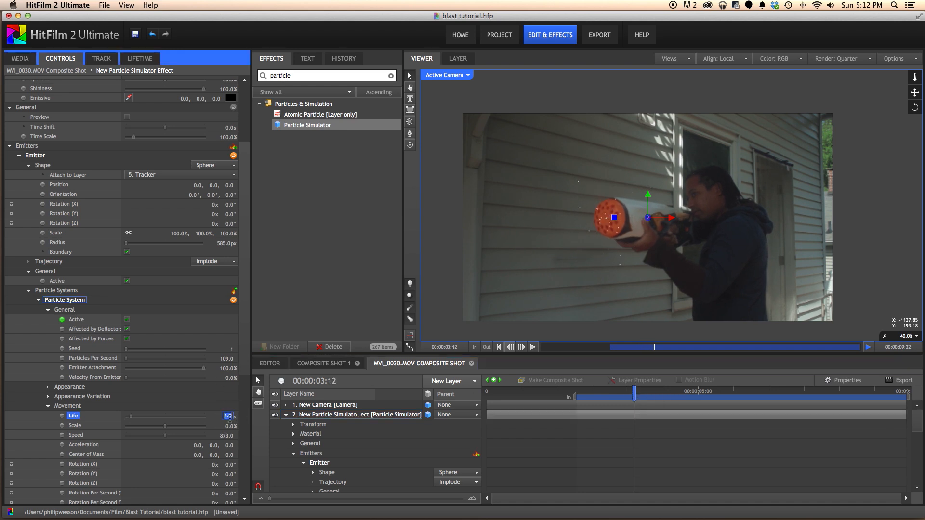
{"action": "key", "text": "Return"}
{"action": "left_click_drag", "start_coordinate": [636, 396], "coordinate": [651, 392]}
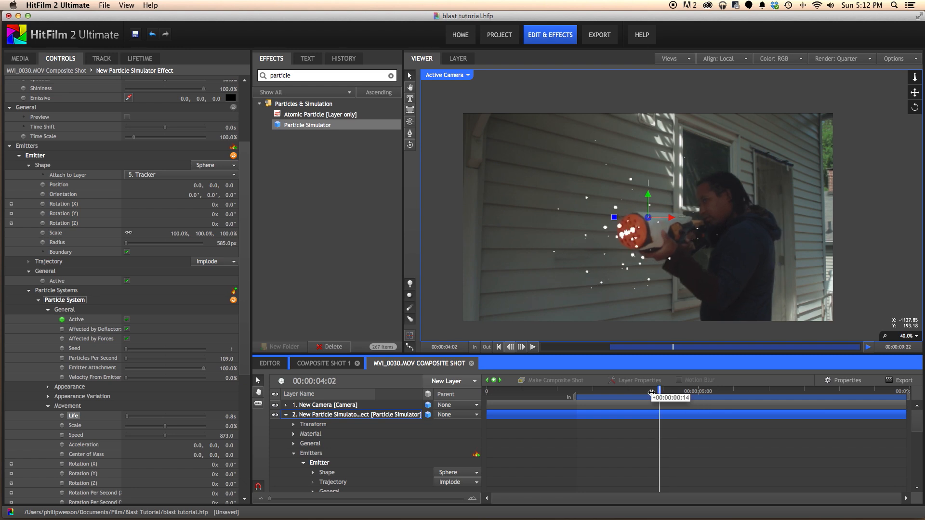
{"action": "left_click_drag", "start_coordinate": [604, 462], "coordinate": [595, 480]}
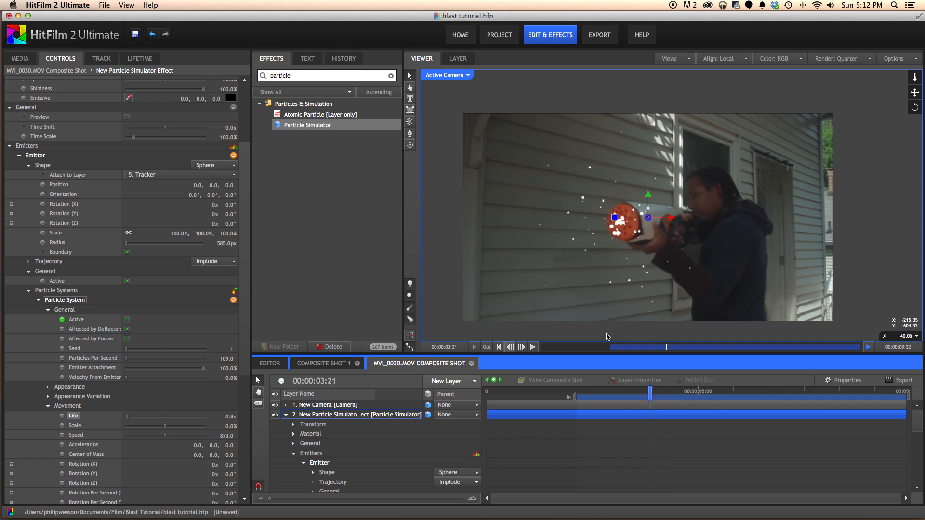
Keyframe the particle system's Active property off at 00:00:03:10
{"action": "scroll", "coordinate": [607, 335], "scroll_direction": "down", "scroll_amount": 1}
{"action": "left_click", "coordinate": [917, 337]}
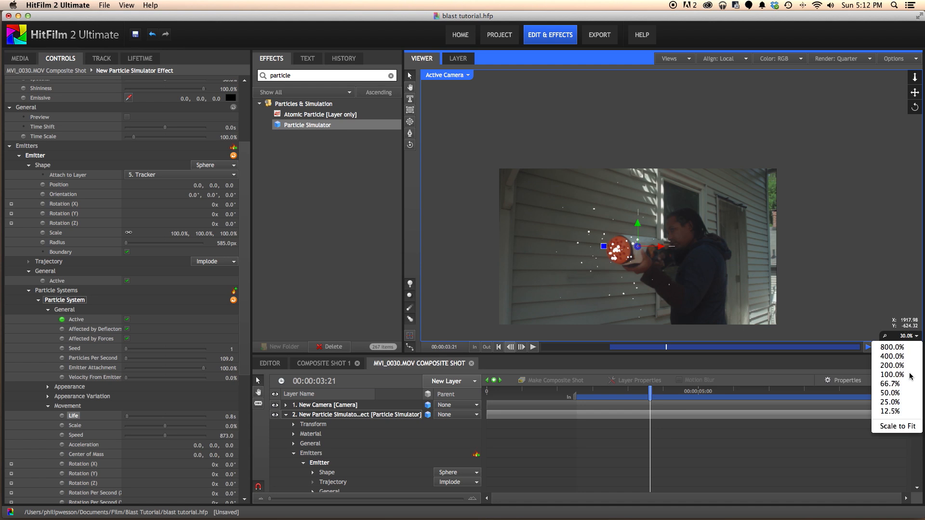
{"action": "left_click", "coordinate": [895, 432]}
{"action": "scroll", "coordinate": [621, 442], "scroll_direction": "down", "scroll_amount": 1}
{"action": "mouse_move", "coordinate": [650, 391]}
{"action": "left_mouse_down"}
{"action": "mouse_move", "coordinate": [659, 391]}
{"action": "mouse_move", "coordinate": [644, 392]}
{"action": "left_mouse_up"}
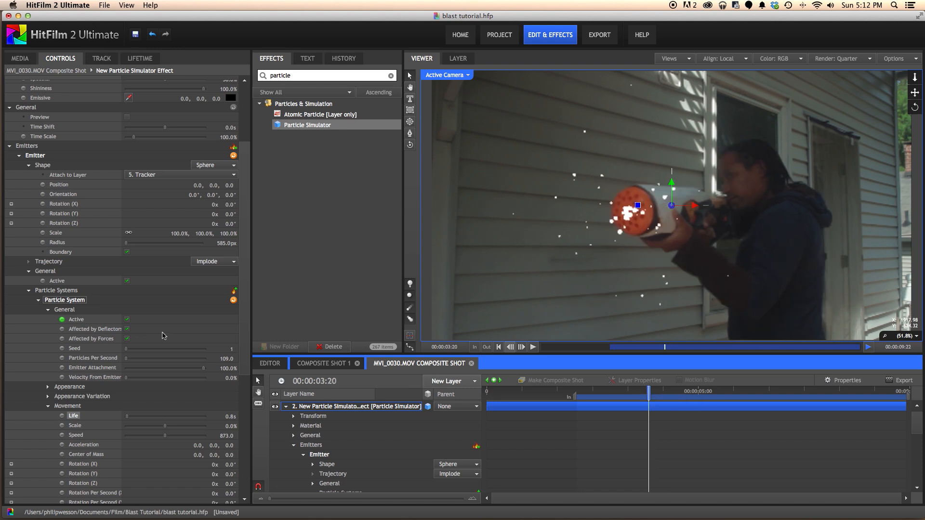
{"action": "left_click", "coordinate": [82, 319]}
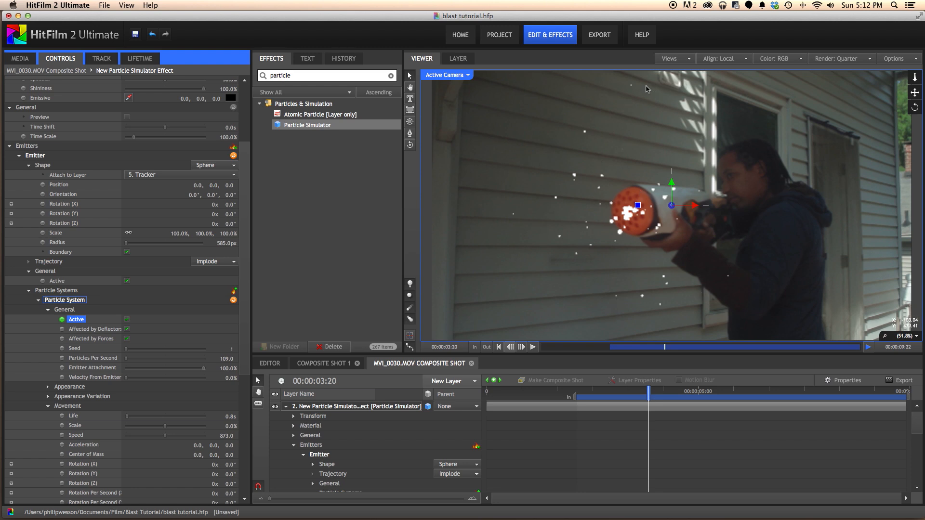
{"action": "left_click_drag", "start_coordinate": [648, 389], "coordinate": [630, 390]}
{"action": "left_click", "coordinate": [126, 319]}
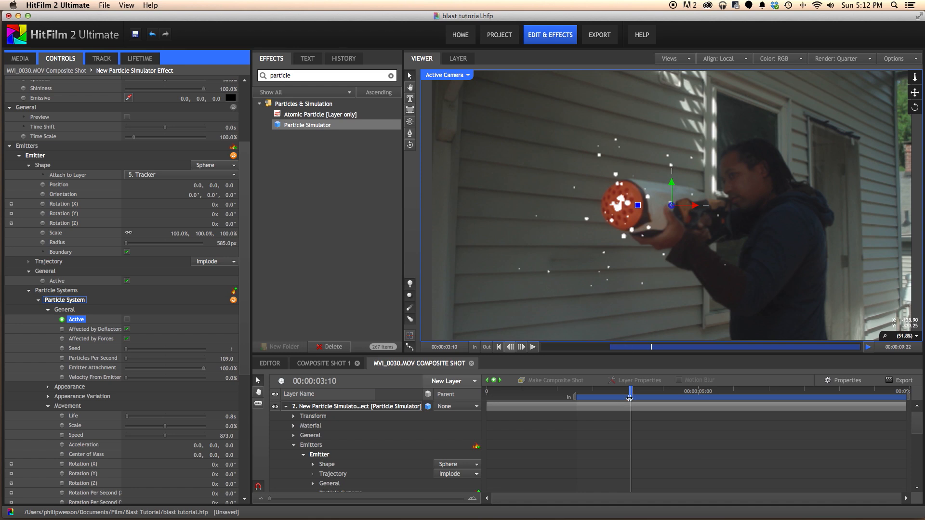
{"action": "mouse_move", "coordinate": [630, 391]}
{"action": "left_mouse_down"}
{"action": "mouse_move", "coordinate": [660, 391]}
{"action": "mouse_move", "coordinate": [618, 391]}
{"action": "left_mouse_up"}
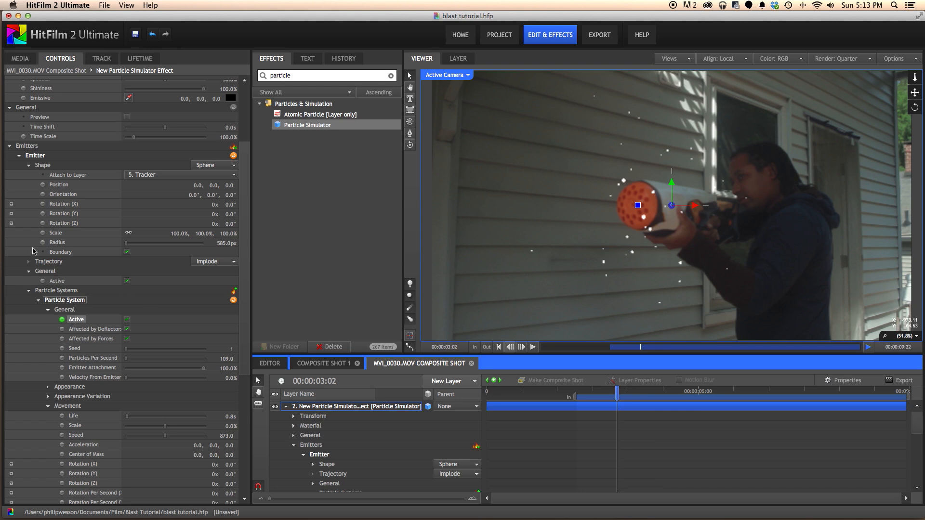
Set the Texture Source in the particle system's Appearance settings to Built-In
{"action": "scroll", "coordinate": [47, 205], "scroll_direction": "down", "scroll_amount": 10}
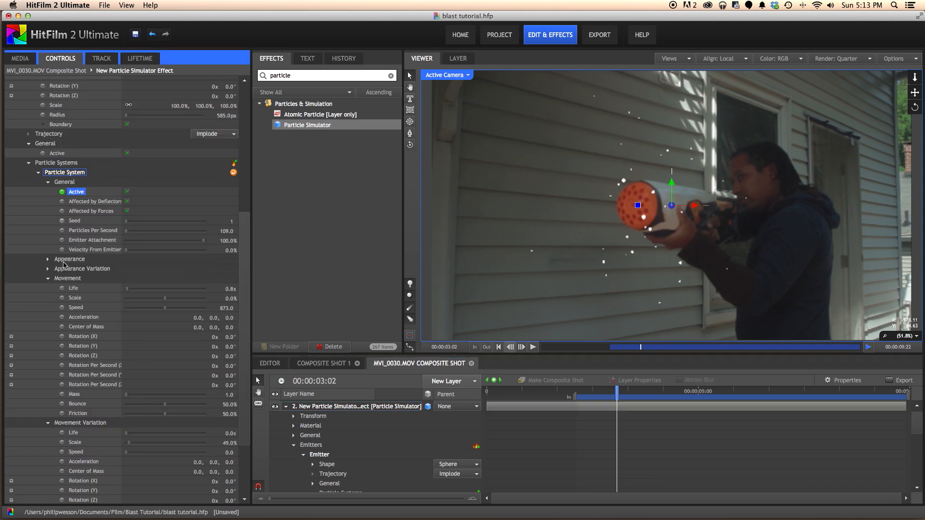
{"action": "left_click", "coordinate": [48, 241]}
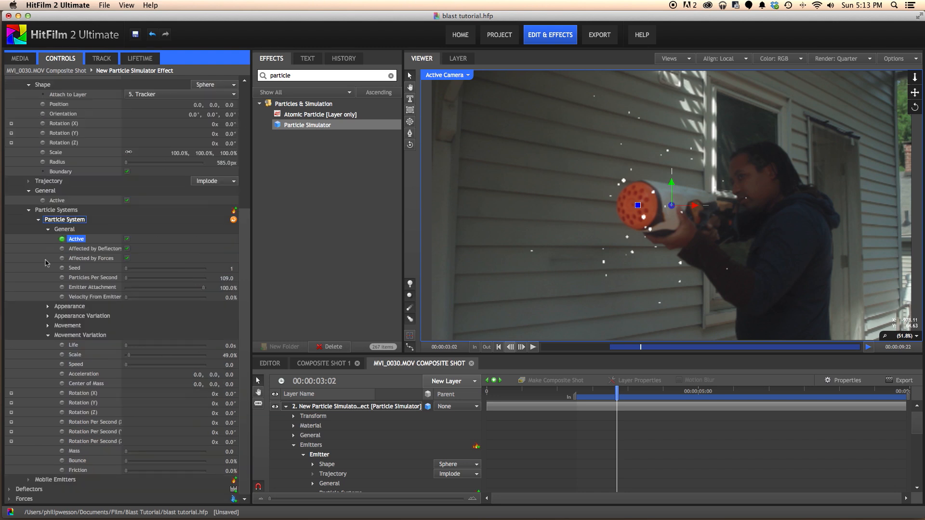
{"action": "left_click", "coordinate": [48, 336]}
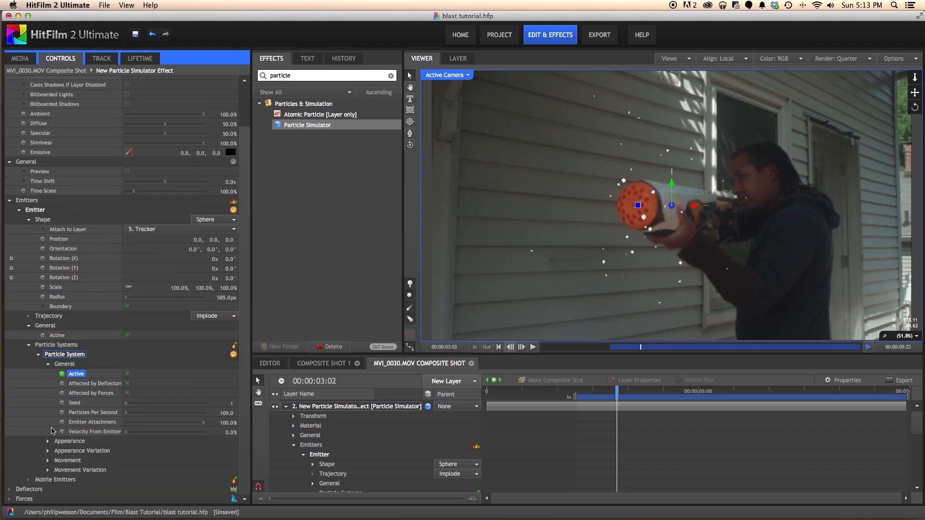
{"action": "scroll", "coordinate": [179, 426], "scroll_direction": "down", "scroll_amount": 3}
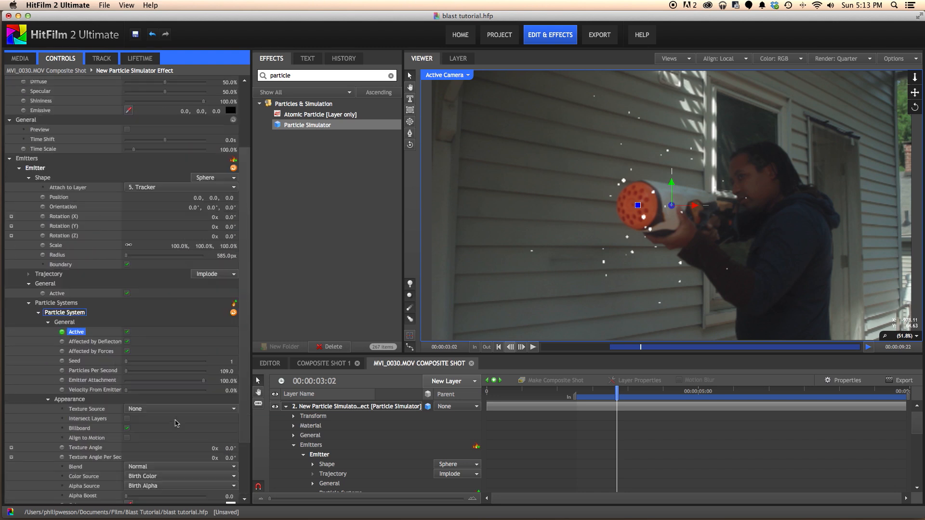
{"action": "left_click", "coordinate": [159, 396]}
{"action": "left_click", "coordinate": [164, 414]}
{"action": "scroll", "coordinate": [164, 410], "scroll_direction": "down", "scroll_amount": 1}
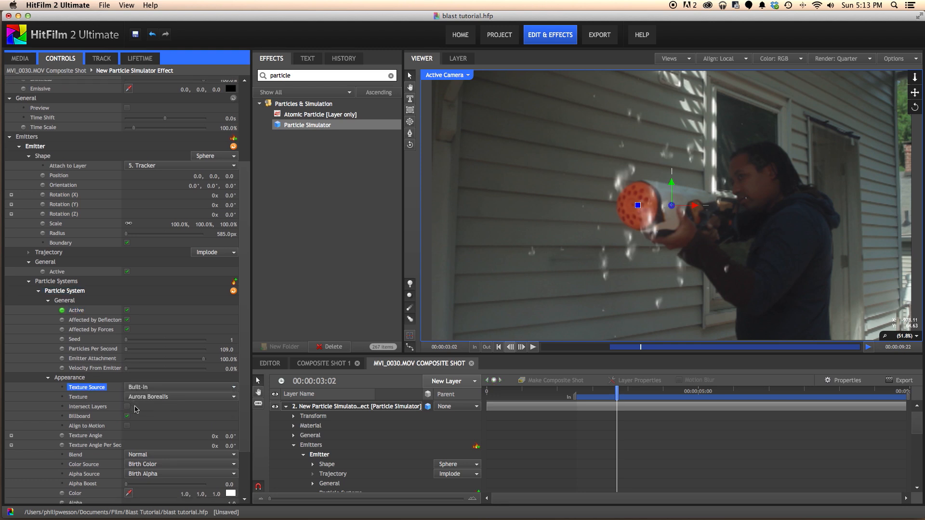
Turn on Align to Motion for the particles and set their built-in Texture to Sparks Star
{"action": "left_click", "coordinate": [127, 426]}
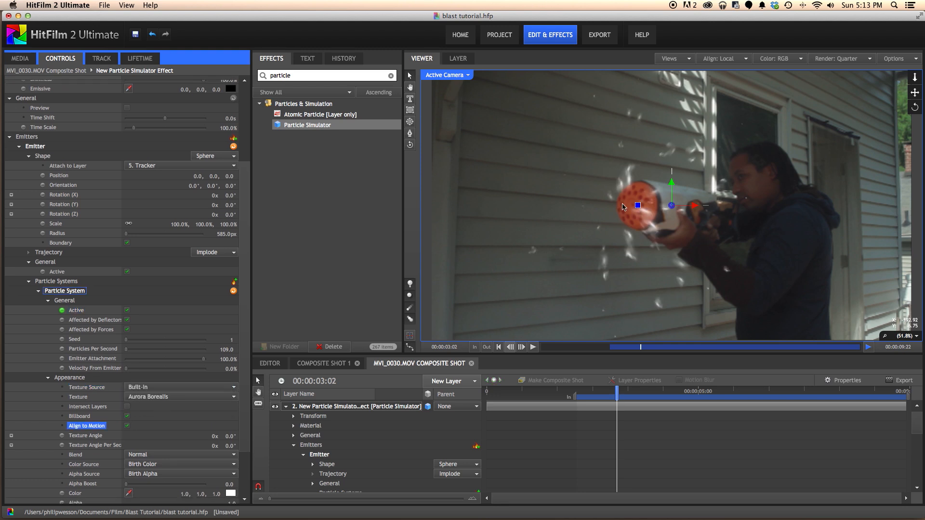
{"action": "scroll", "coordinate": [183, 399], "scroll_direction": "down", "scroll_amount": 1}
{"action": "left_click", "coordinate": [183, 394]}
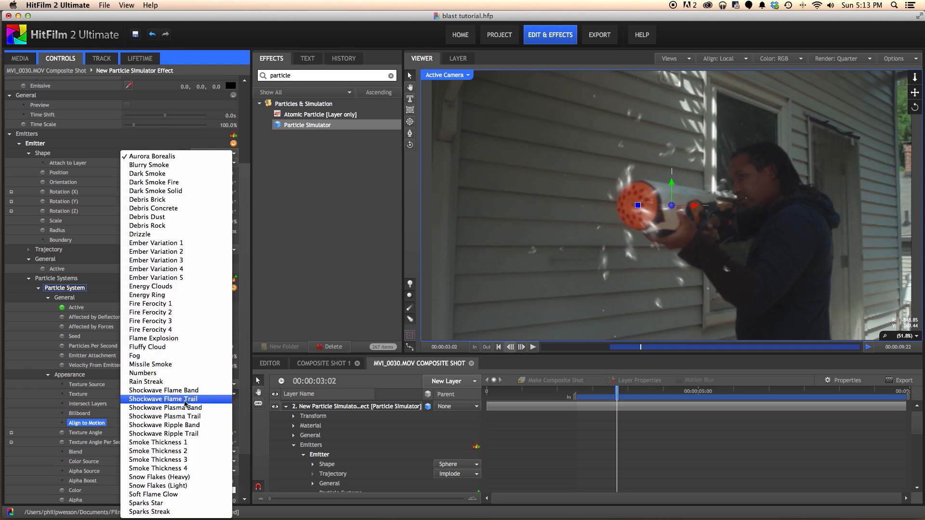
{"action": "left_click", "coordinate": [162, 503]}
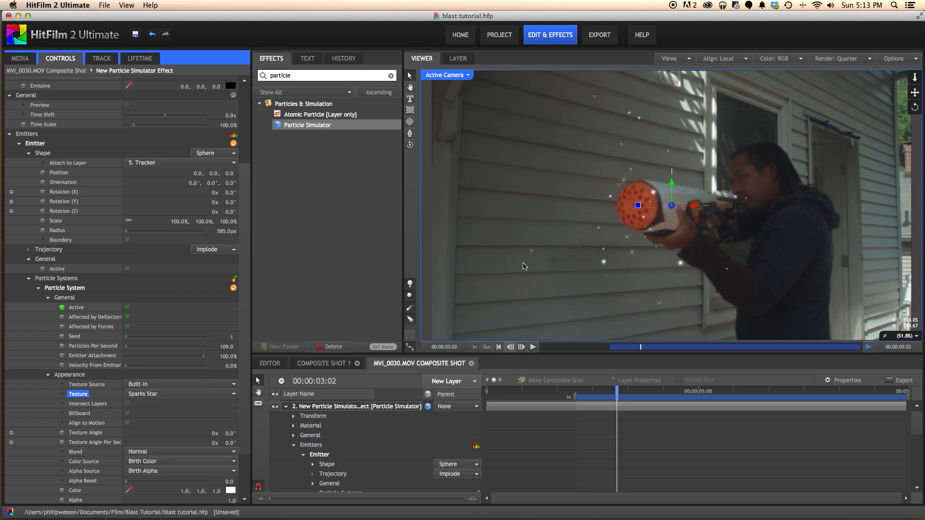
Enable Motion Blur on the particle simulator layer and set the composite shot's motion blur Shutter Angle to 360
{"action": "left_click", "coordinate": [353, 407]}
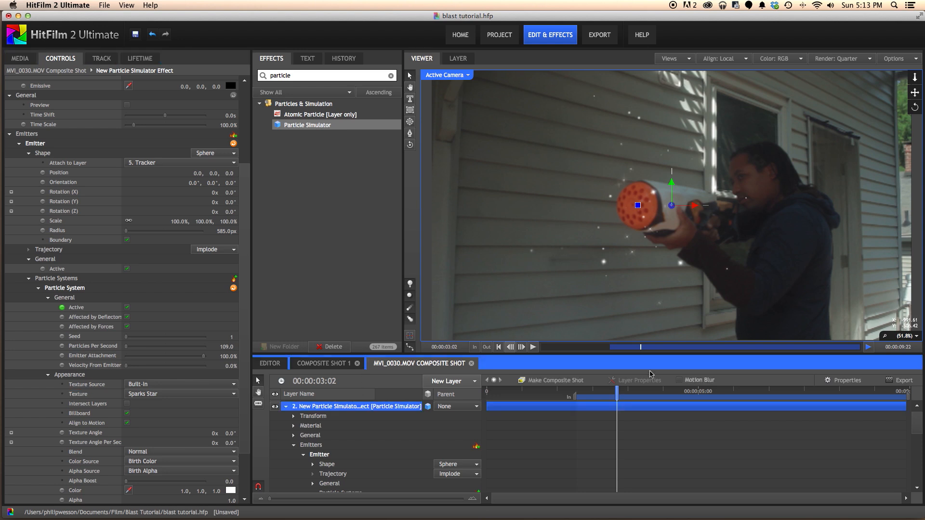
{"action": "left_click", "coordinate": [680, 381]}
{"action": "left_click", "coordinate": [839, 384]}
{"action": "left_click", "coordinate": [434, 144]}
{"action": "left_click", "coordinate": [426, 294]}
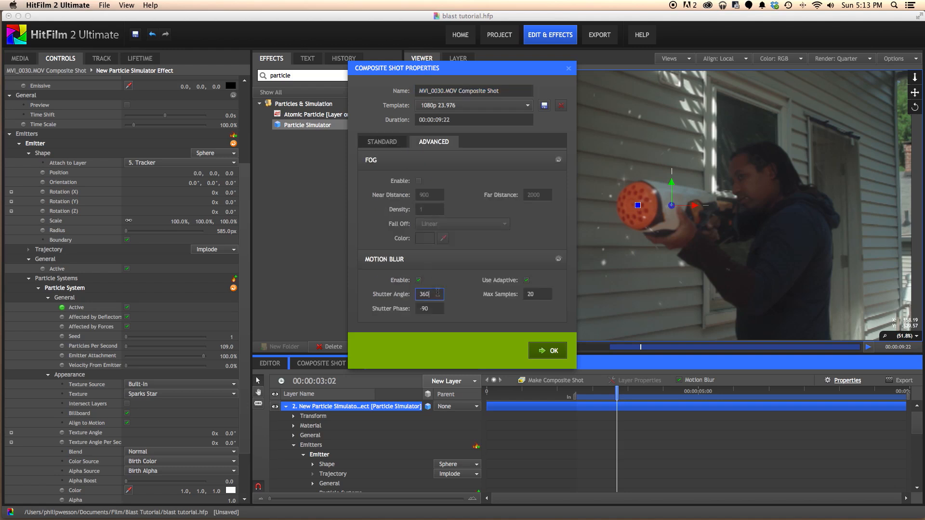
{"action": "left_click", "coordinate": [428, 308]}
{"action": "left_click", "coordinate": [531, 292]}
{"action": "left_click", "coordinate": [540, 350]}
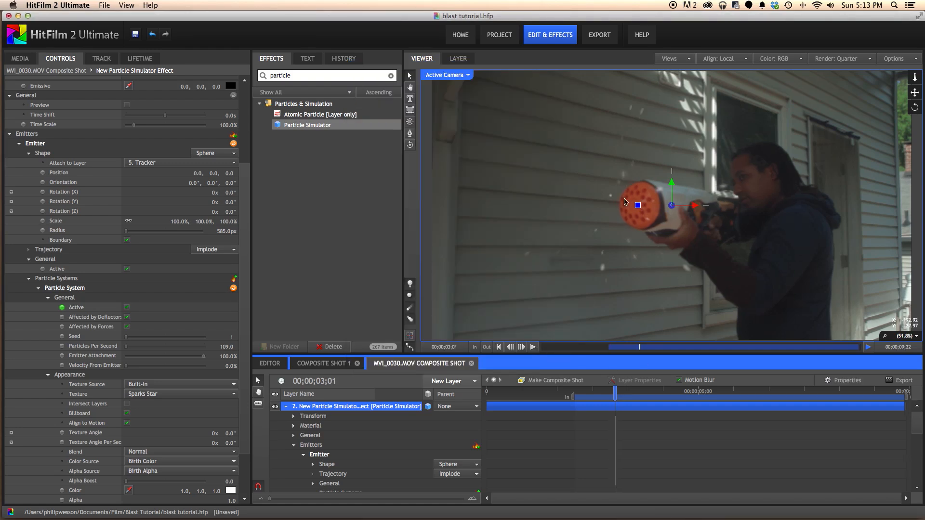
Give the particles a pale green Color of 0.7, 1.0, 0.8 and set their Alpha Boost to 44
{"action": "left_click", "coordinate": [192, 320]}
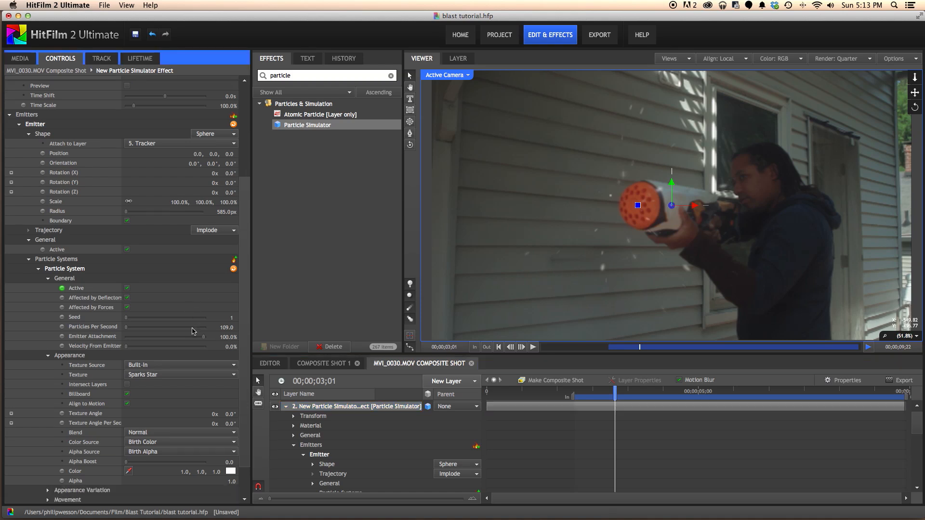
{"action": "scroll", "coordinate": [192, 330], "scroll_direction": "down", "scroll_amount": 3}
{"action": "left_click", "coordinate": [230, 459]}
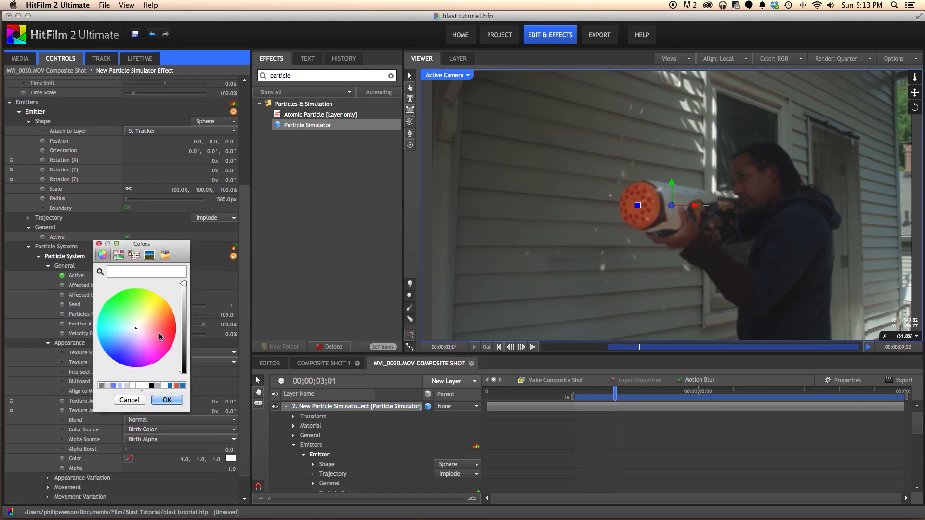
{"action": "left_click", "coordinate": [113, 320]}
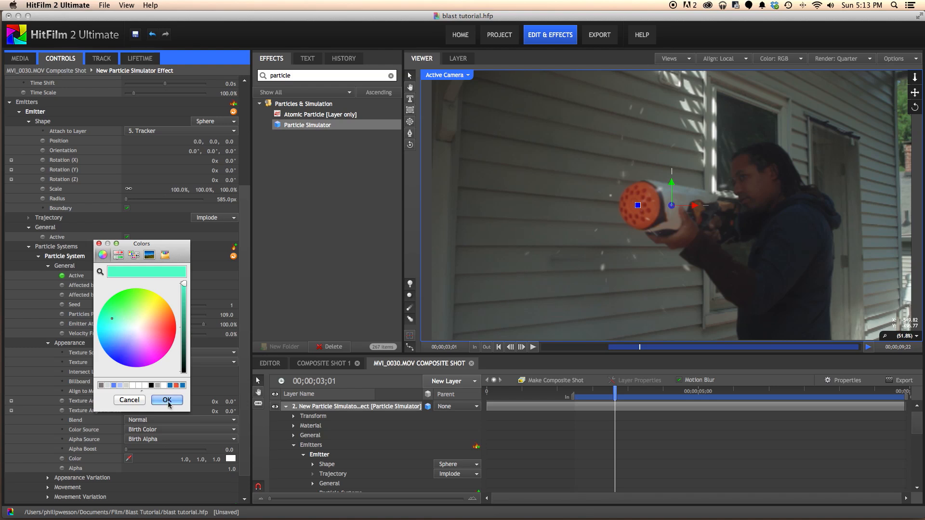
{"action": "left_click", "coordinate": [167, 400]}
{"action": "left_click_drag", "start_coordinate": [157, 451], "coordinate": [171, 451]}
{"action": "left_click", "coordinate": [232, 459]}
{"action": "left_click", "coordinate": [124, 321]}
{"action": "left_click", "coordinate": [159, 401]}
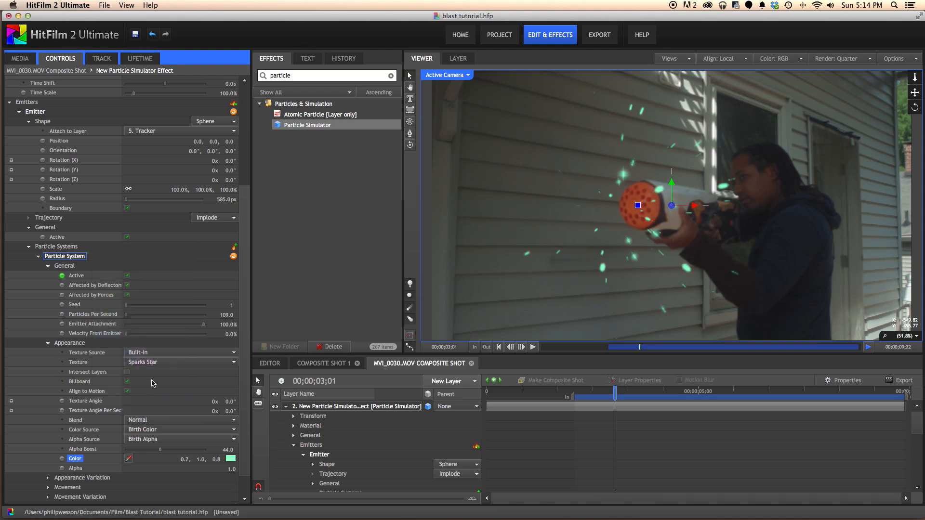
Set the particles' Alpha to 0.2 and their Blend to Add, and scrub through the shot to check the glow
{"action": "scroll", "coordinate": [196, 457], "scroll_direction": "down", "scroll_amount": 1}
{"action": "left_click_drag", "start_coordinate": [230, 466], "coordinate": [188, 461]}
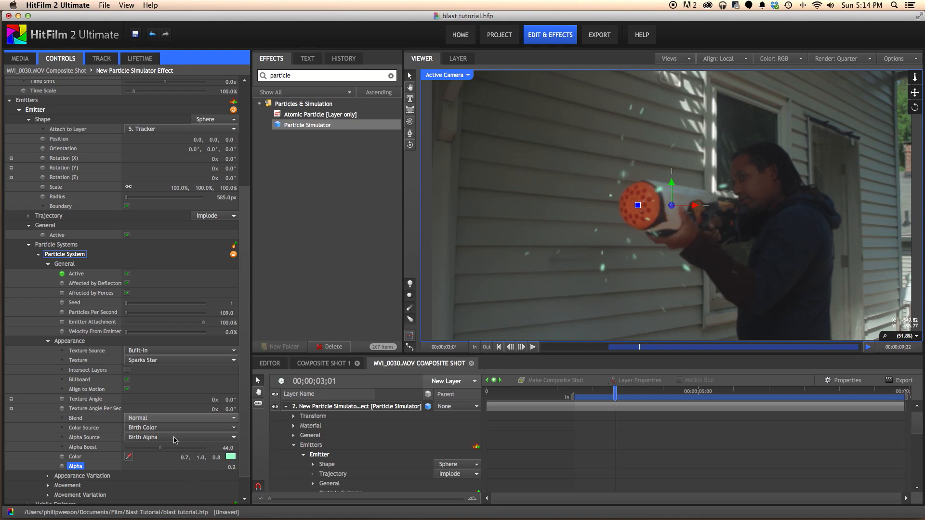
{"action": "left_click", "coordinate": [156, 418]}
{"action": "left_click", "coordinate": [156, 429]}
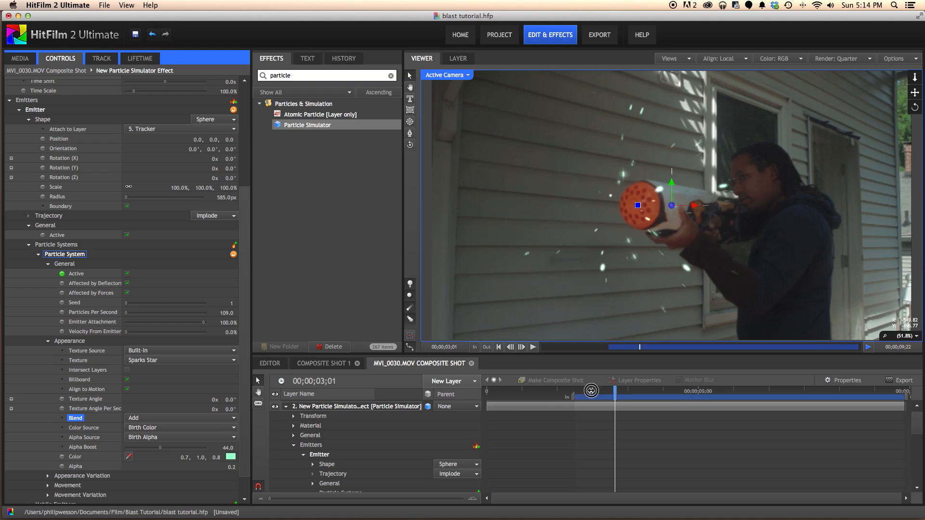
{"action": "left_click_drag", "start_coordinate": [591, 390], "coordinate": [639, 396]}
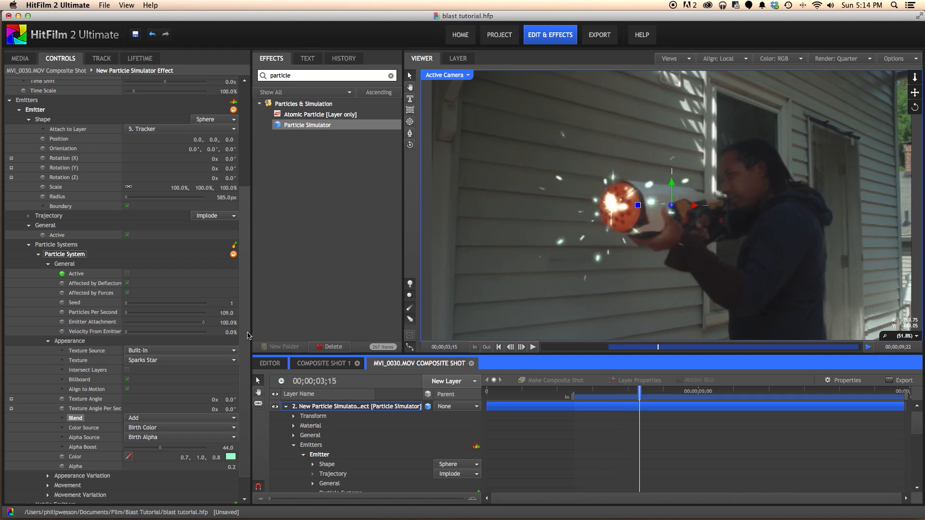
Set the Scale in the particles' Movement Variation to 27% and scrub back to check the sizes
{"action": "left_click", "coordinate": [54, 496]}
{"action": "scroll", "coordinate": [144, 463], "scroll_direction": "down", "scroll_amount": 5}
{"action": "left_click_drag", "start_coordinate": [216, 441], "coordinate": [219, 438]}
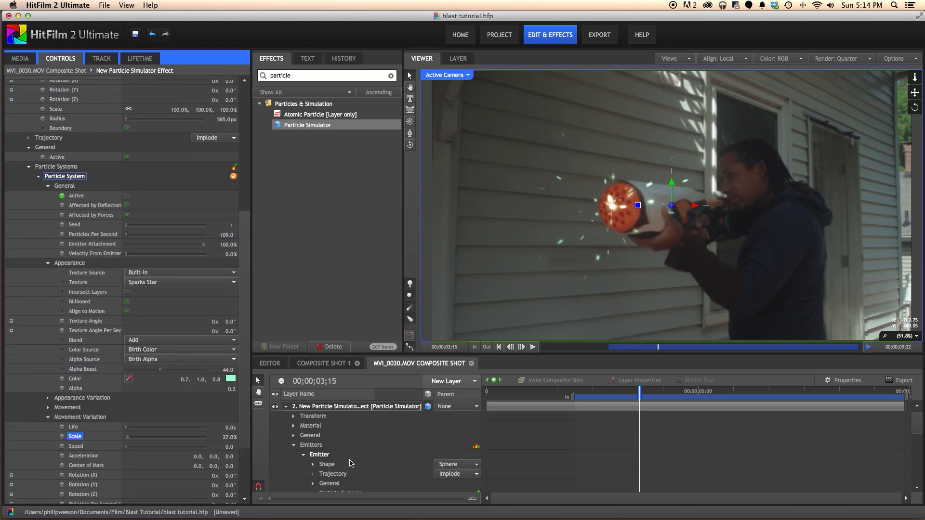
{"action": "left_click_drag", "start_coordinate": [638, 391], "coordinate": [619, 391]}
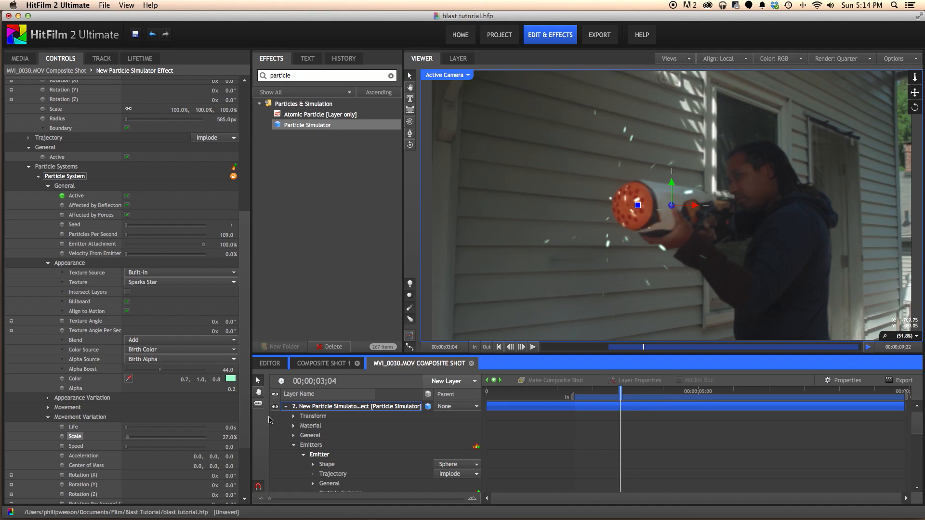
Collapse the particle simulator layer, make the Flare and Blast layers visible, and scrub through the shot to check the combined effect
{"action": "left_click", "coordinate": [286, 407]}
{"action": "left_click", "coordinate": [276, 425]}
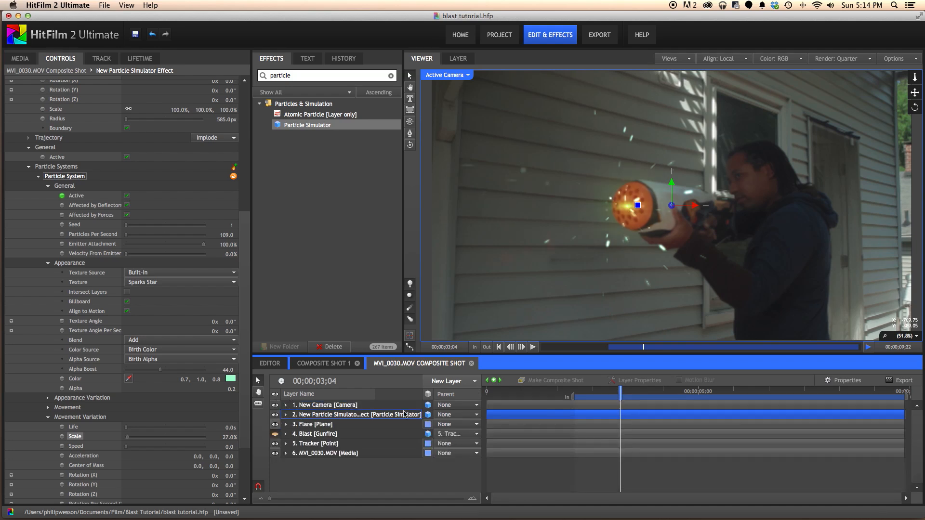
{"action": "left_click_drag", "start_coordinate": [620, 391], "coordinate": [646, 392]}
{"action": "left_click_drag", "start_coordinate": [663, 392], "coordinate": [622, 391]}
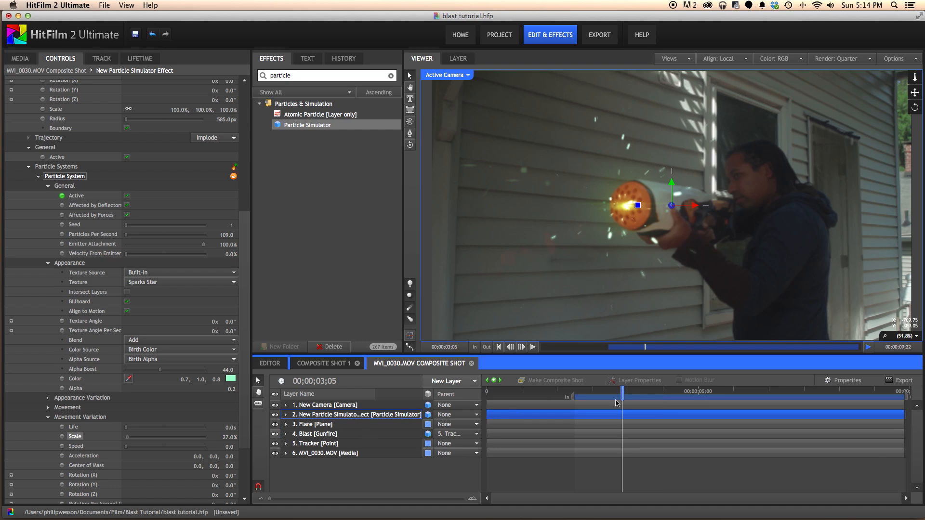
{"action": "left_click_drag", "start_coordinate": [626, 392], "coordinate": [697, 392]}
{"action": "left_click", "coordinate": [616, 391]}
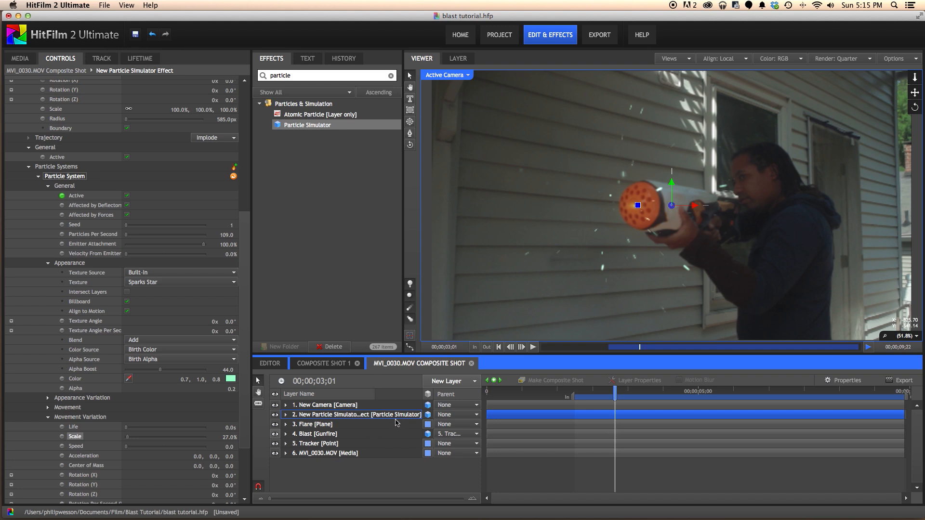
{"action": "left_click_drag", "start_coordinate": [616, 391], "coordinate": [659, 393]}
{"action": "left_click", "coordinate": [521, 348]}
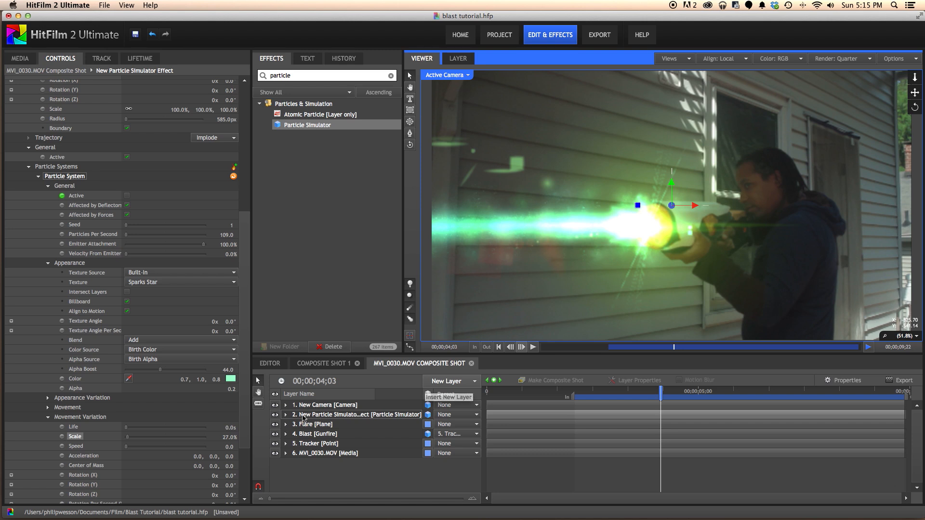
Hide the particle simulator, Flare and Blast layers so only the original footage shows
{"action": "left_click", "coordinate": [275, 415]}
{"action": "left_click", "coordinate": [276, 425]}
{"action": "left_click", "coordinate": [275, 434]}
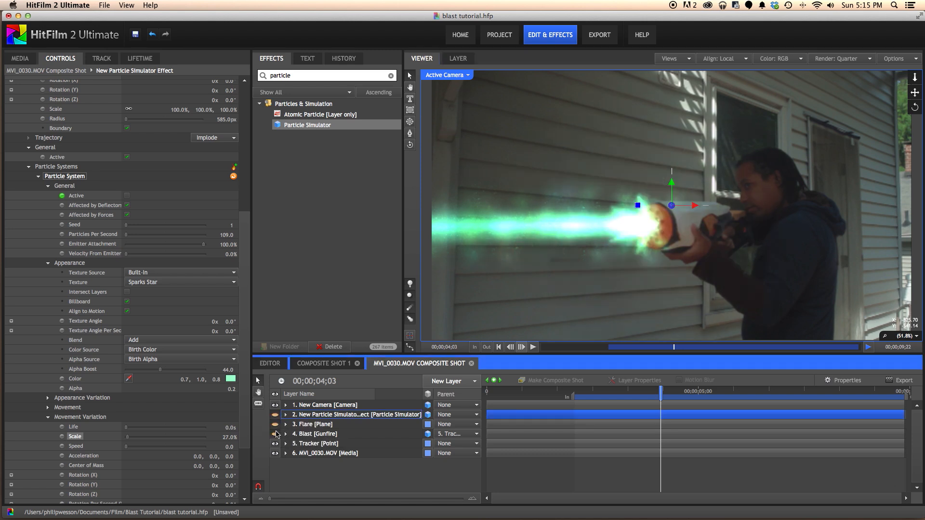
Duplicate the MVI_0030.MOV media layer and name the copy BG Light
{"action": "left_click", "coordinate": [302, 455]}
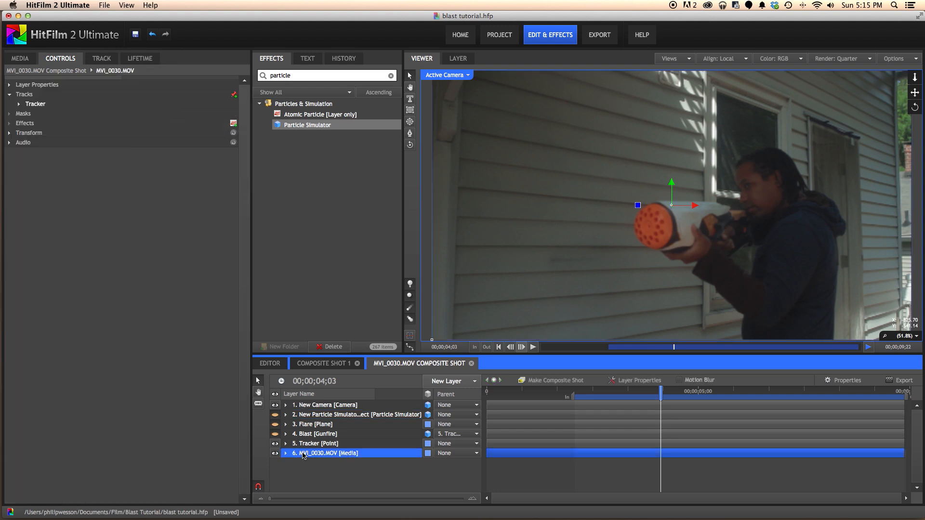
{"action": "key", "text": "super+d"}
{"action": "double_click", "coordinate": [304, 455]}
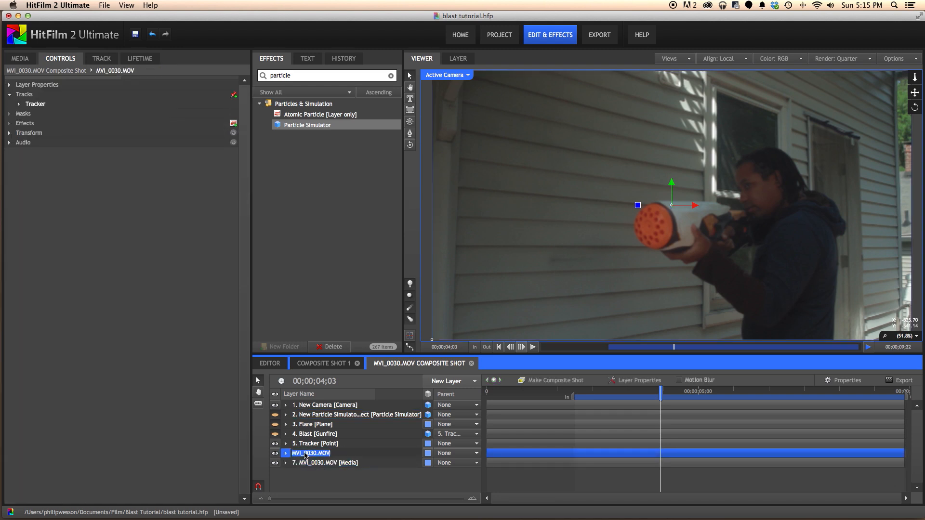
{"action": "type", "text": "BG Light"}
{"action": "key", "text": "Return"}
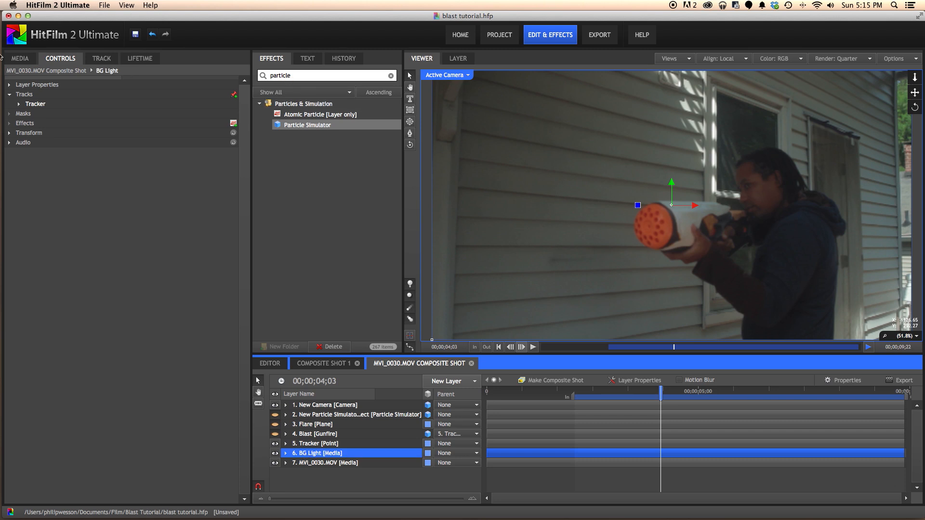
Set the BG Light layer's blend mode to Add
{"action": "left_click", "coordinate": [10, 85]}
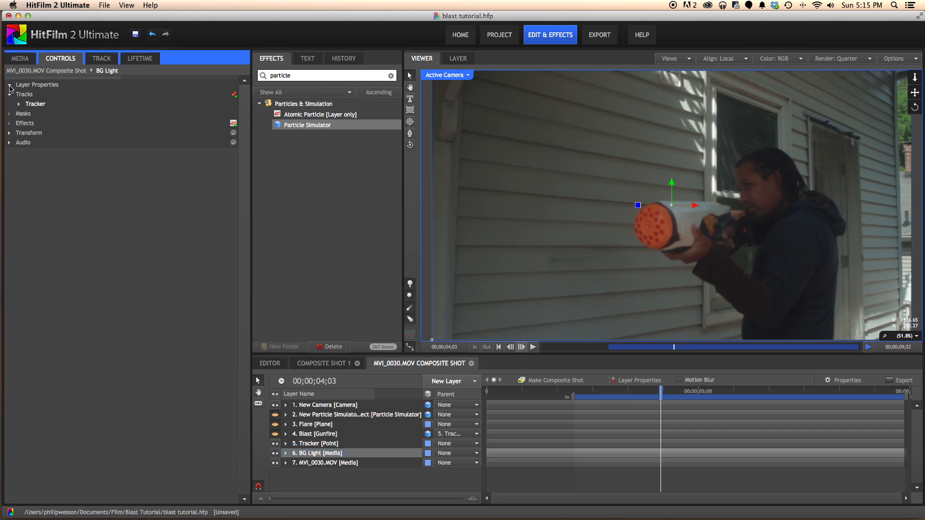
{"action": "left_click", "coordinate": [155, 133]}
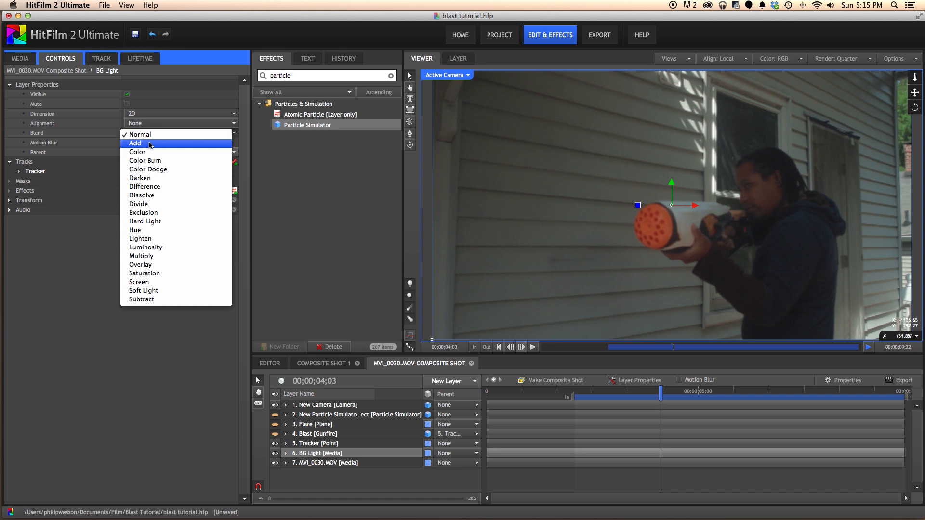
{"action": "left_click", "coordinate": [153, 143]}
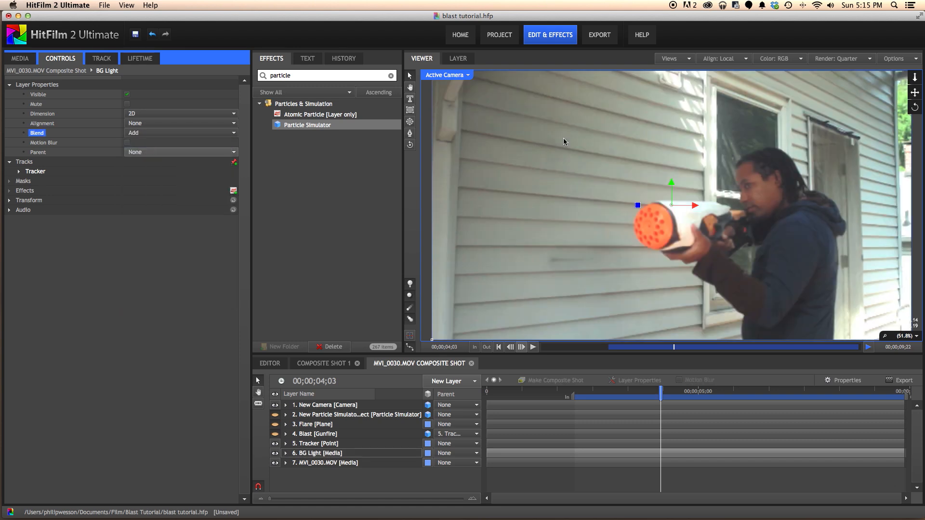
Draw a closed freehand mask on the BG Light layer around the wall in front of the shooter and the blaster's muzzle
{"action": "left_click", "coordinate": [410, 137]}
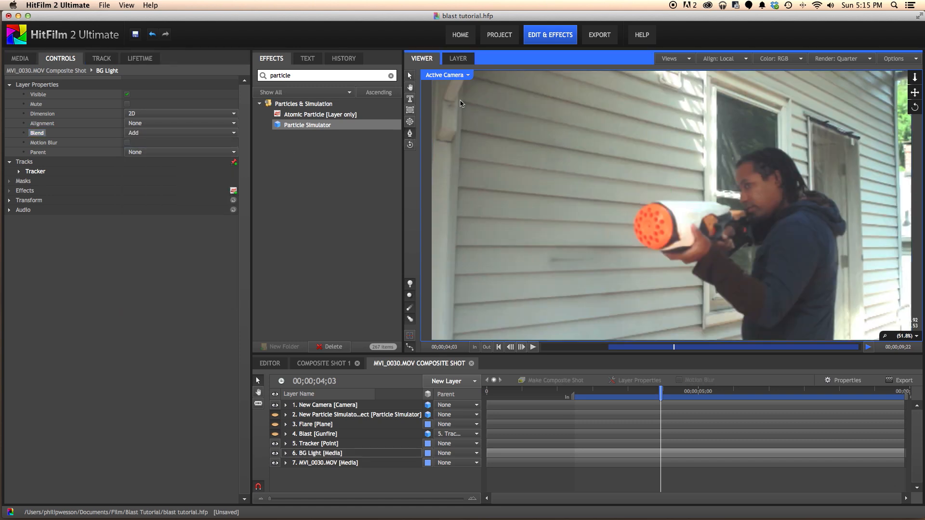
{"action": "scroll", "coordinate": [464, 104], "scroll_direction": "down", "scroll_amount": 5}
{"action": "left_click", "coordinate": [903, 336]}
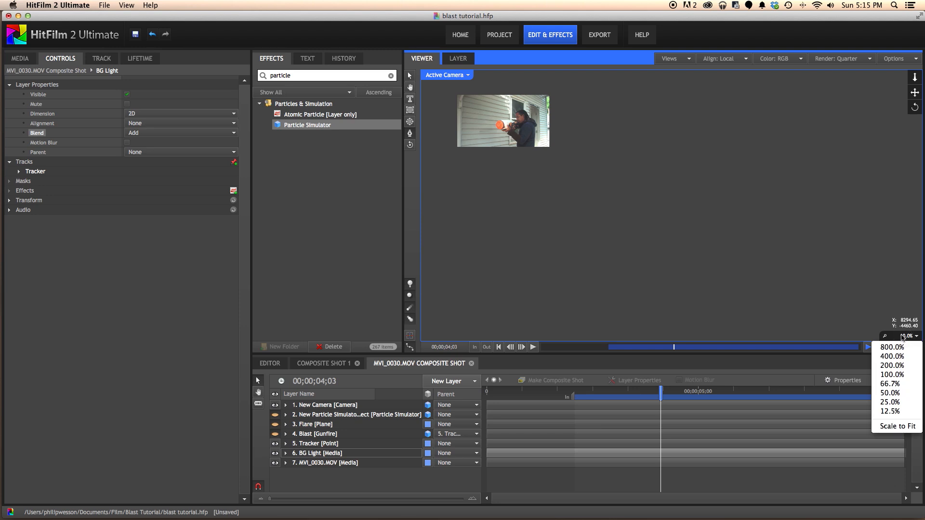
{"action": "left_click", "coordinate": [901, 429]}
{"action": "left_click", "coordinate": [900, 425]}
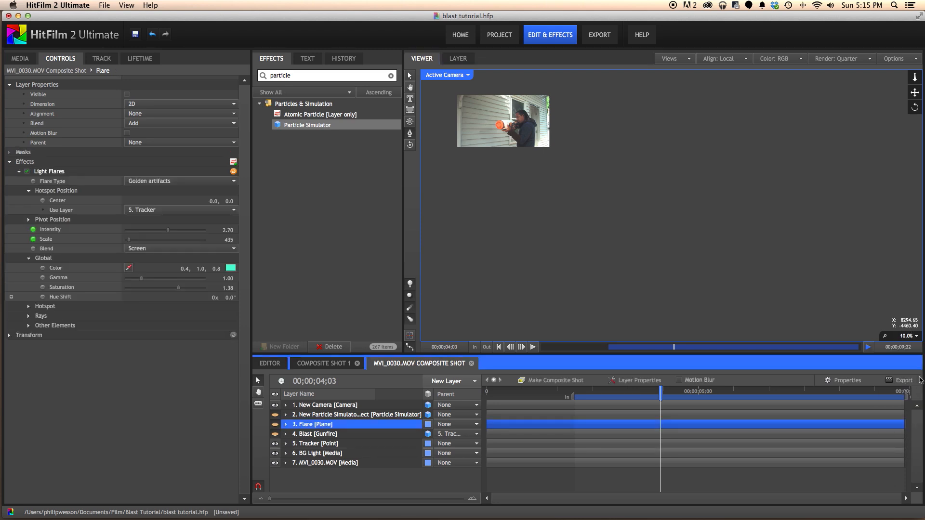
{"action": "left_click", "coordinate": [911, 337]}
{"action": "left_click", "coordinate": [900, 426]}
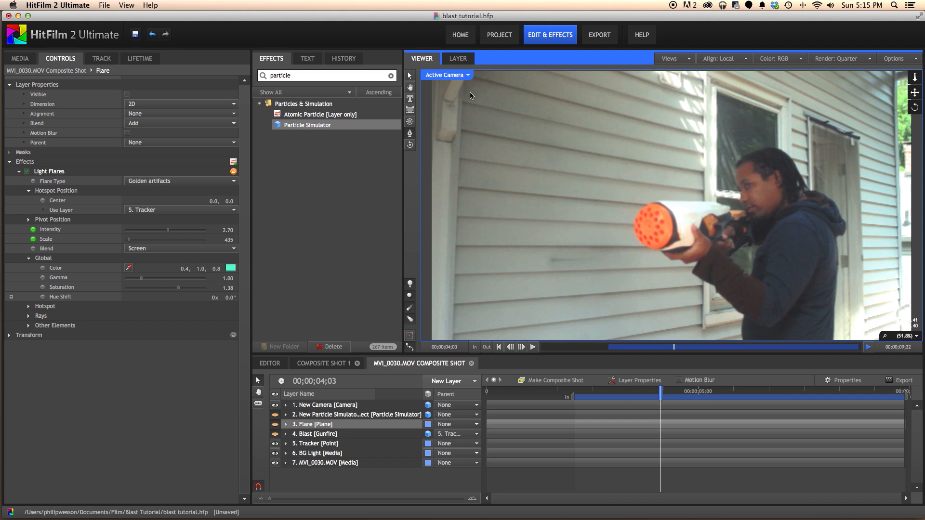
{"action": "scroll", "coordinate": [472, 98], "scroll_direction": "down", "scroll_amount": 5}
{"action": "scroll", "coordinate": [472, 97], "scroll_direction": "up", "scroll_amount": 8}
{"action": "scroll", "coordinate": [471, 98], "scroll_direction": "down", "scroll_amount": 4}
{"action": "scroll", "coordinate": [471, 98], "scroll_direction": "up", "scroll_amount": 1}
{"action": "scroll", "coordinate": [472, 98], "scroll_direction": "down", "scroll_amount": 3}
{"action": "scroll", "coordinate": [462, 91], "scroll_direction": "up", "scroll_amount": 2}
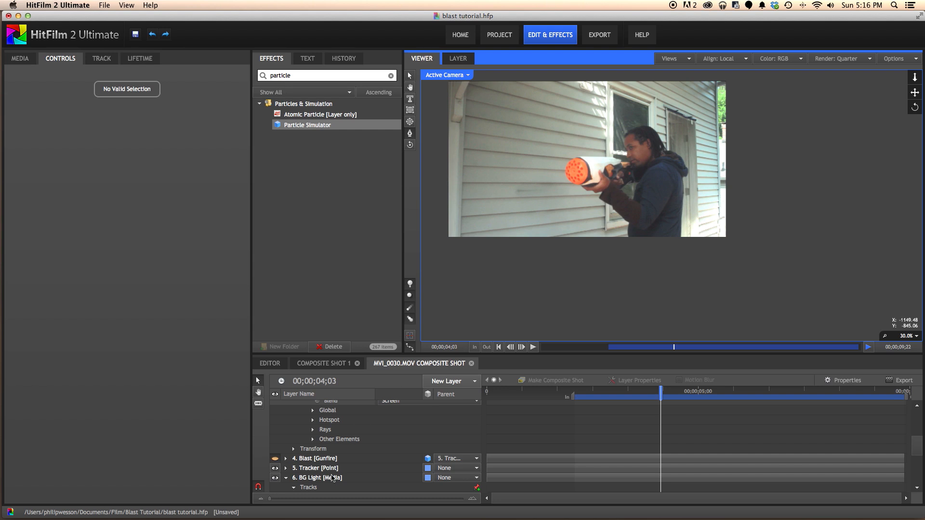
{"action": "scroll", "coordinate": [332, 477], "scroll_direction": "down", "scroll_amount": 6}
{"action": "scroll", "coordinate": [330, 453], "scroll_direction": "down", "scroll_amount": 2}
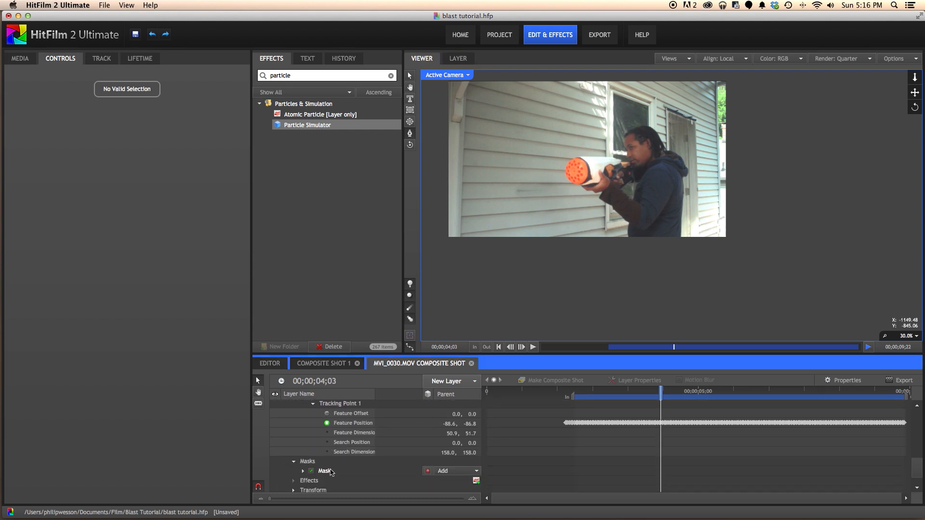
{"action": "left_click", "coordinate": [332, 468]}
{"action": "left_click", "coordinate": [536, 102]}
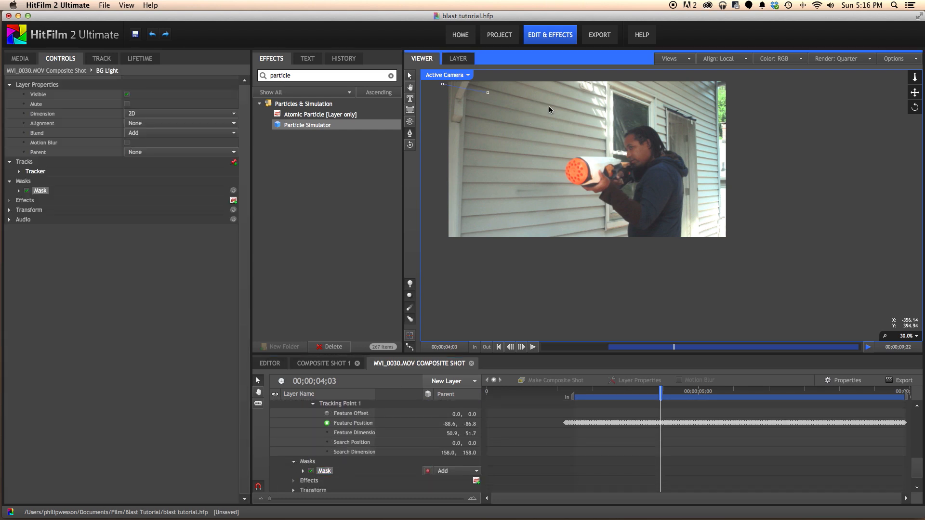
{"action": "left_click", "coordinate": [577, 120]}
{"action": "left_click", "coordinate": [590, 174]}
{"action": "left_click", "coordinate": [586, 222]}
{"action": "left_click", "coordinate": [513, 240]}
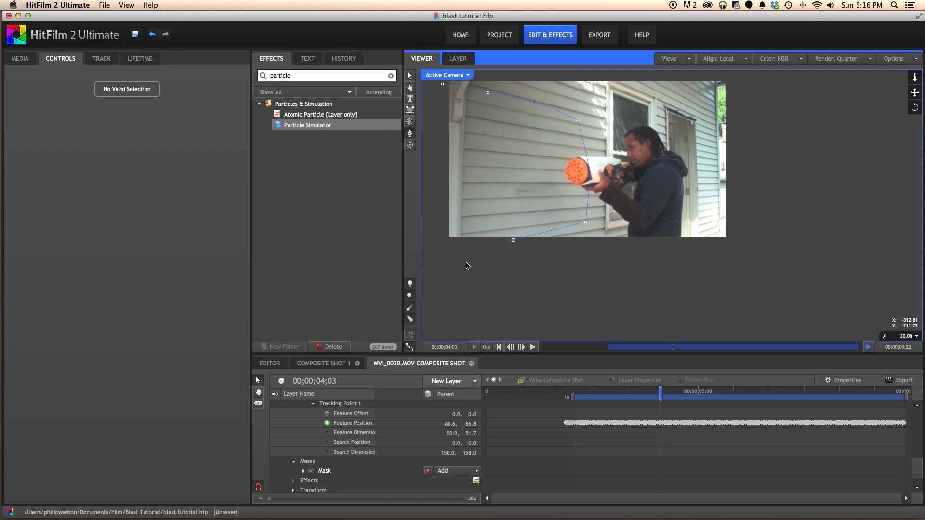
{"action": "left_click", "coordinate": [442, 84]}
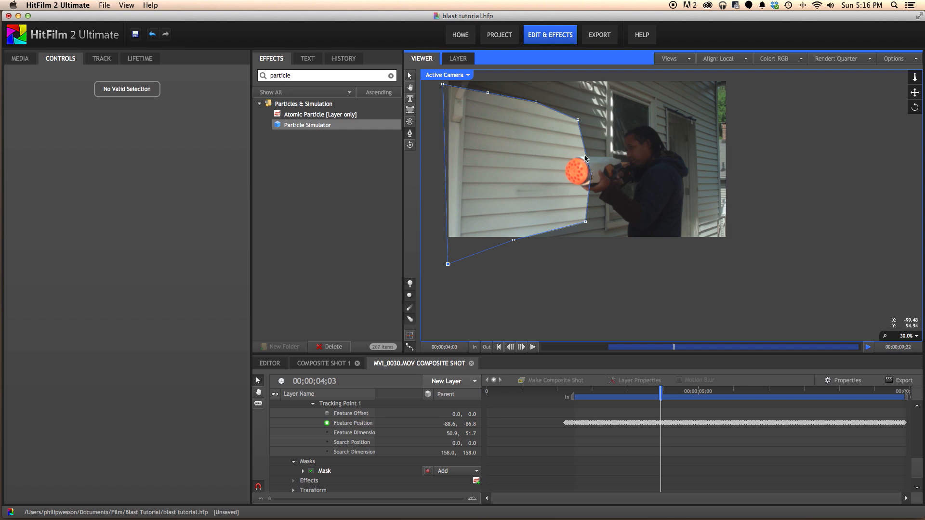
Extend the mask's points near the blaster and along its lower edge outward to take in more of the gun and wall
{"action": "left_click_drag", "start_coordinate": [588, 174], "coordinate": [615, 172]}
{"action": "left_click_drag", "start_coordinate": [585, 222], "coordinate": [593, 224]}
{"action": "left_click_drag", "start_coordinate": [512, 239], "coordinate": [522, 251]}
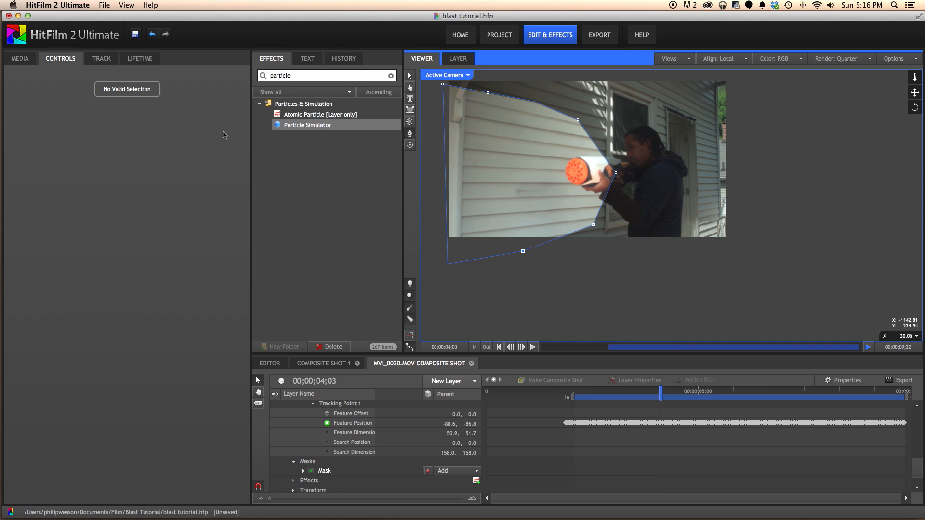
Set the BG Light mask's Feather Strength to 192 px and nudge the second point of its upper edge slightly upward
{"action": "scroll", "coordinate": [331, 470], "scroll_direction": "down", "scroll_amount": 2}
{"action": "left_click", "coordinate": [324, 455]}
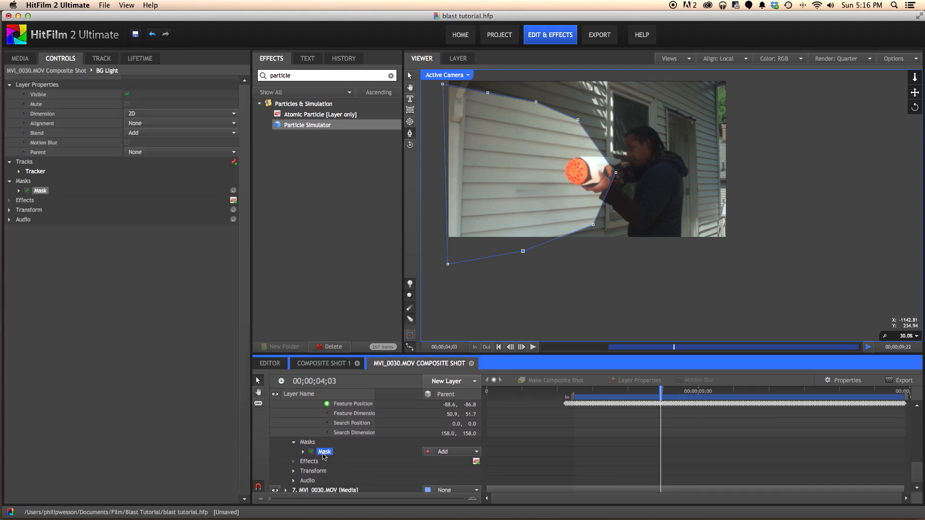
{"action": "left_click", "coordinate": [18, 191]}
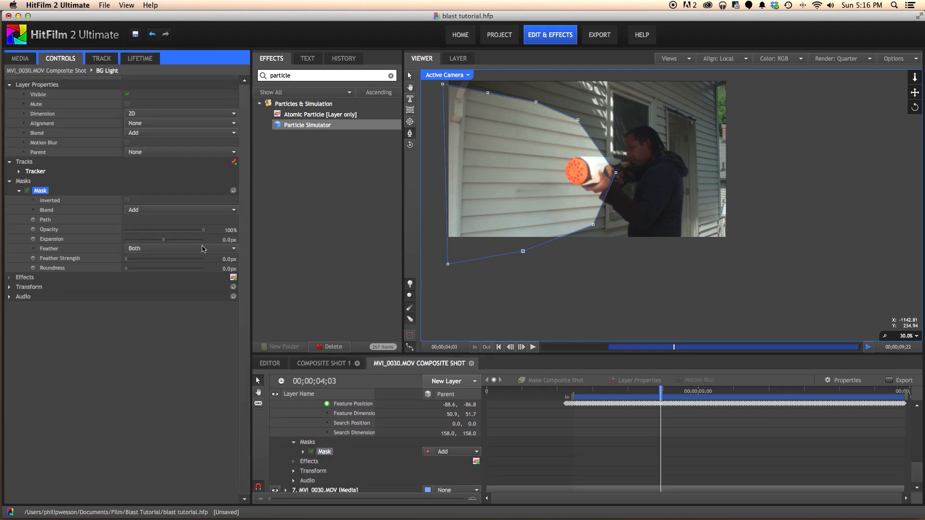
{"action": "left_click_drag", "start_coordinate": [225, 259], "coordinate": [327, 268]}
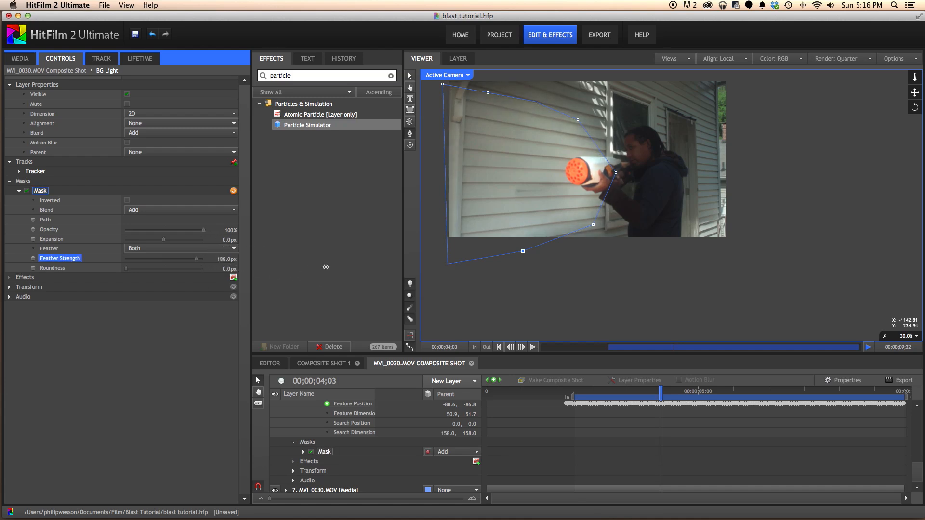
{"action": "left_click", "coordinate": [488, 90]}
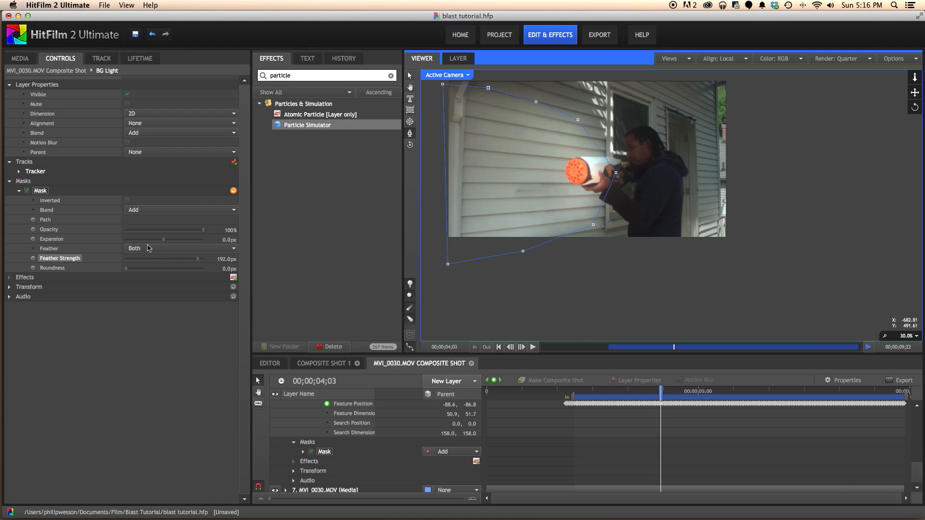
Enable Opacity keyframing for the BG Light layer and set Opacity to 63% at 00;00;04;03
{"action": "left_click", "coordinate": [10, 287]}
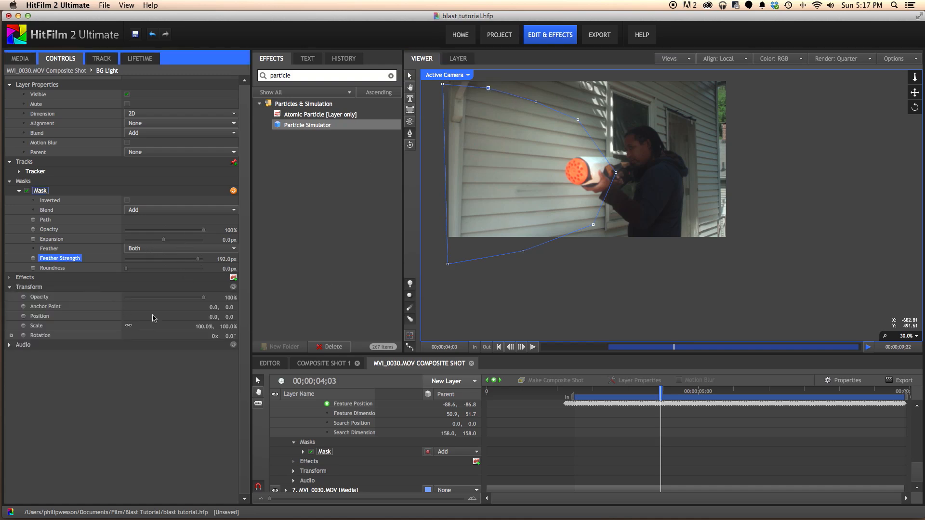
{"action": "left_click_drag", "start_coordinate": [201, 299], "coordinate": [249, 305]}
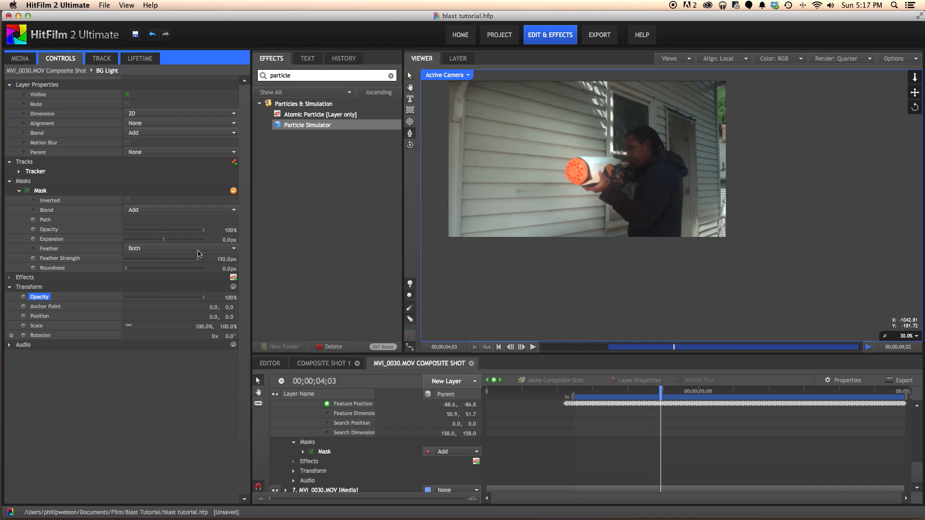
{"action": "left_click_drag", "start_coordinate": [202, 298], "coordinate": [175, 301]}
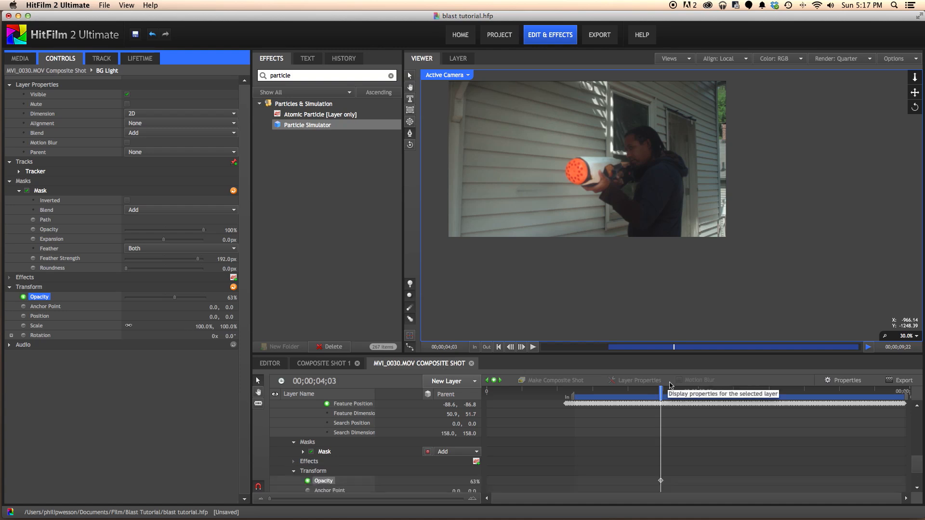
Make the Blast and Flare layers visible again and scrub back to 00;00;03;10 to compare their timing with the background light
{"action": "left_click_drag", "start_coordinate": [660, 390], "coordinate": [659, 391]}
{"action": "scroll", "coordinate": [355, 472], "scroll_direction": "up", "scroll_amount": 5}
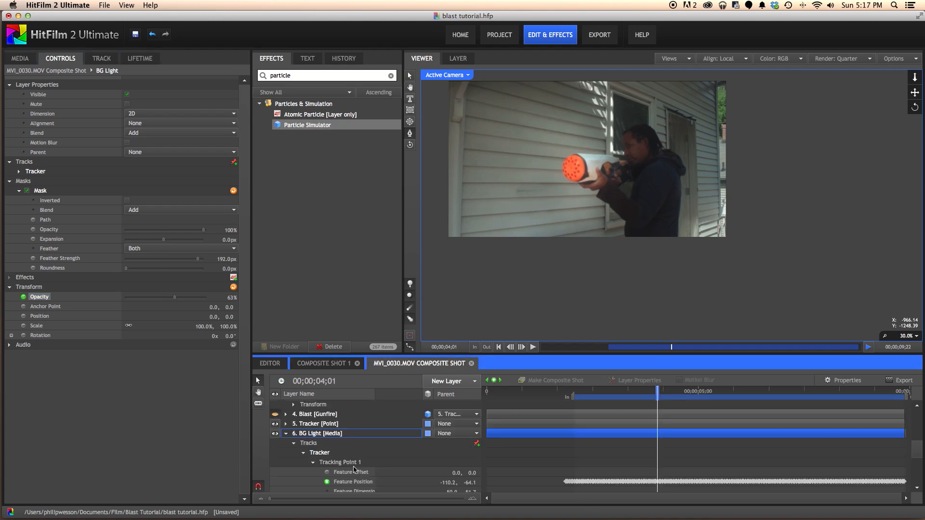
{"action": "left_click", "coordinate": [275, 413]}
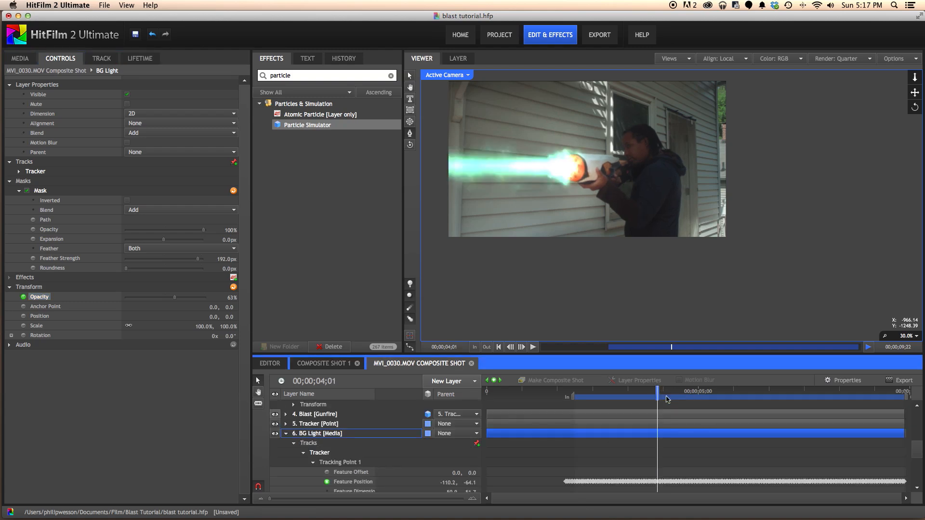
{"action": "left_click_drag", "start_coordinate": [654, 391], "coordinate": [631, 391]}
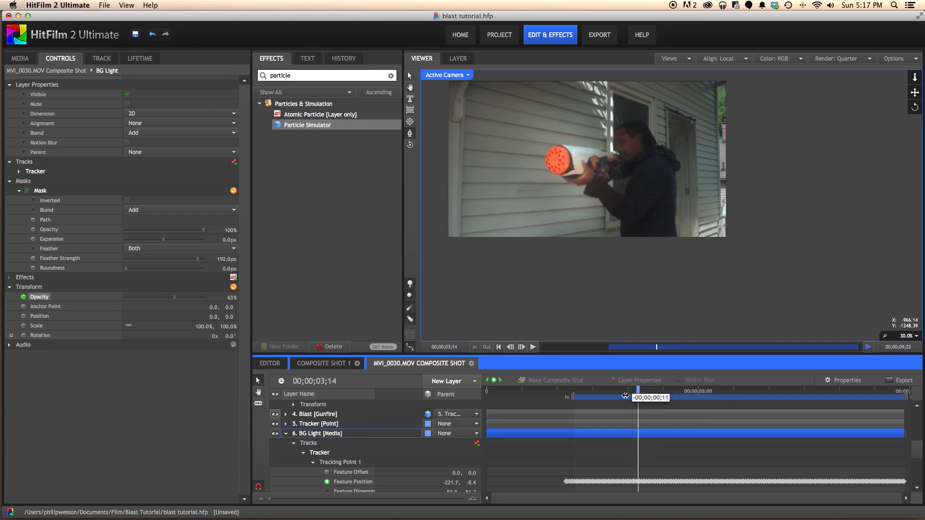
{"action": "scroll", "coordinate": [298, 422], "scroll_direction": "up", "scroll_amount": 10}
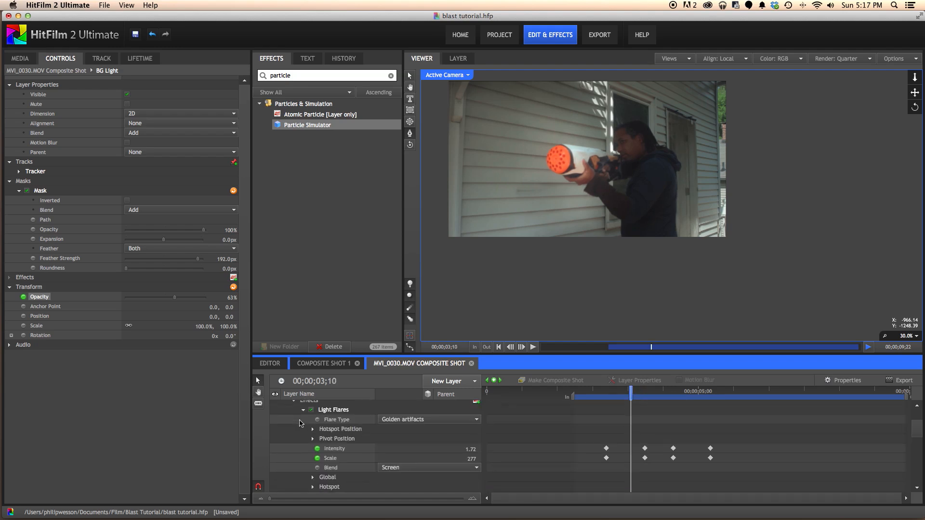
{"action": "left_click", "coordinate": [275, 424]}
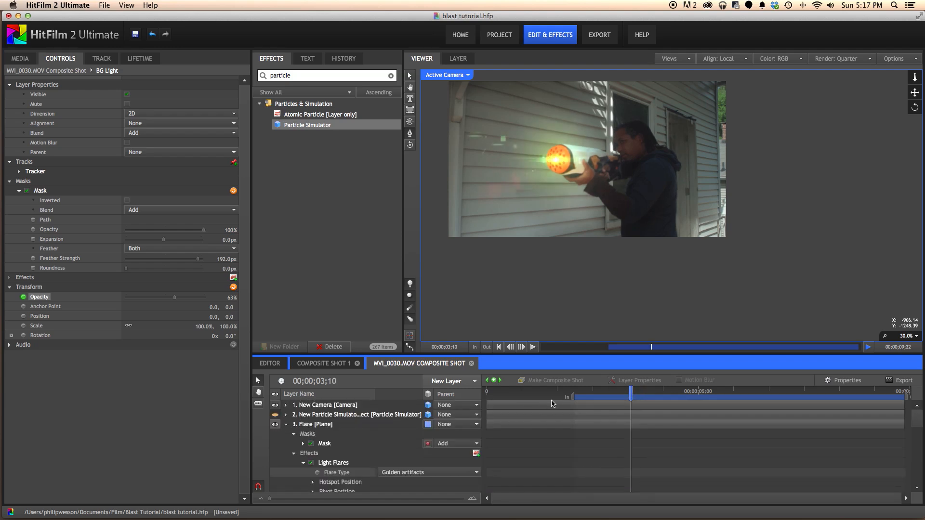
Keyframe BG Light's Opacity at 0% at 00;00;03;04 and 63% at 00;00;04;08, and add another Opacity keyframe at 00;00;05;05
{"action": "left_click_drag", "start_coordinate": [629, 392], "coordinate": [620, 390]}
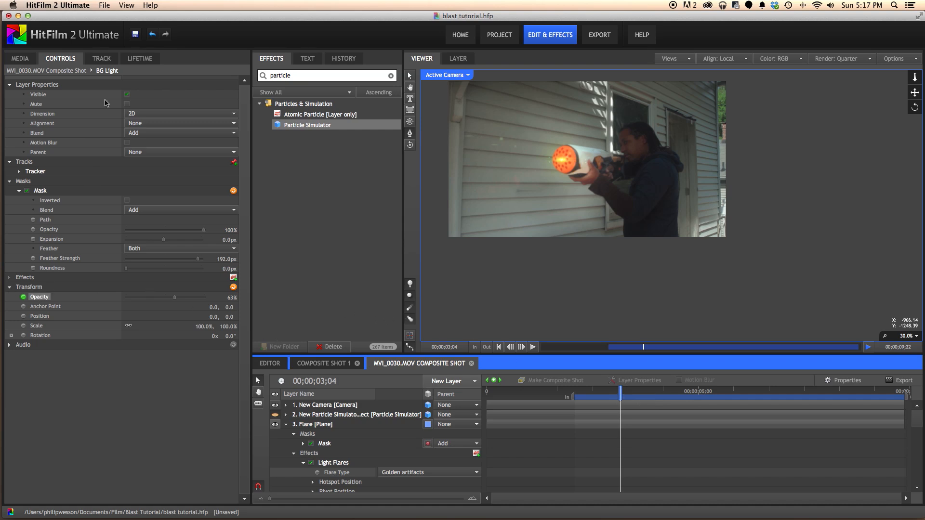
{"action": "left_click_drag", "start_coordinate": [174, 300], "coordinate": [112, 302]}
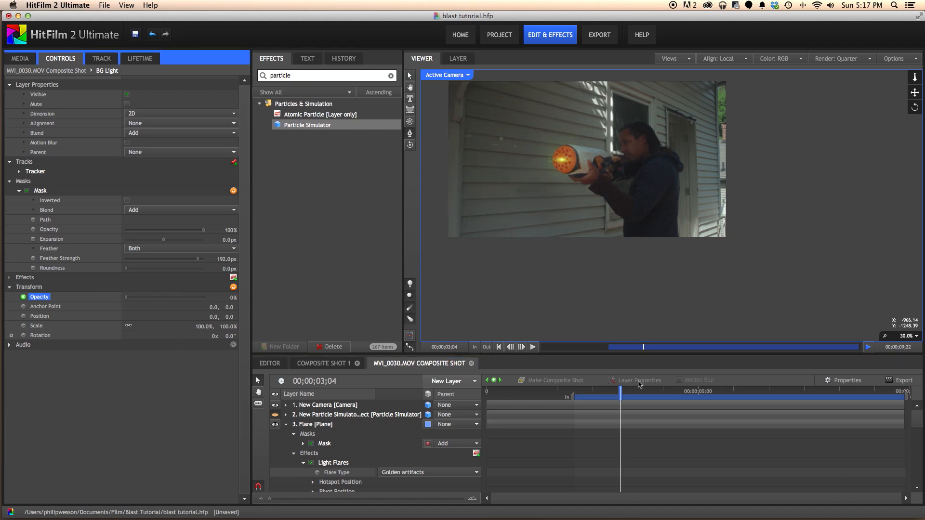
{"action": "left_click_drag", "start_coordinate": [620, 391], "coordinate": [706, 396]}
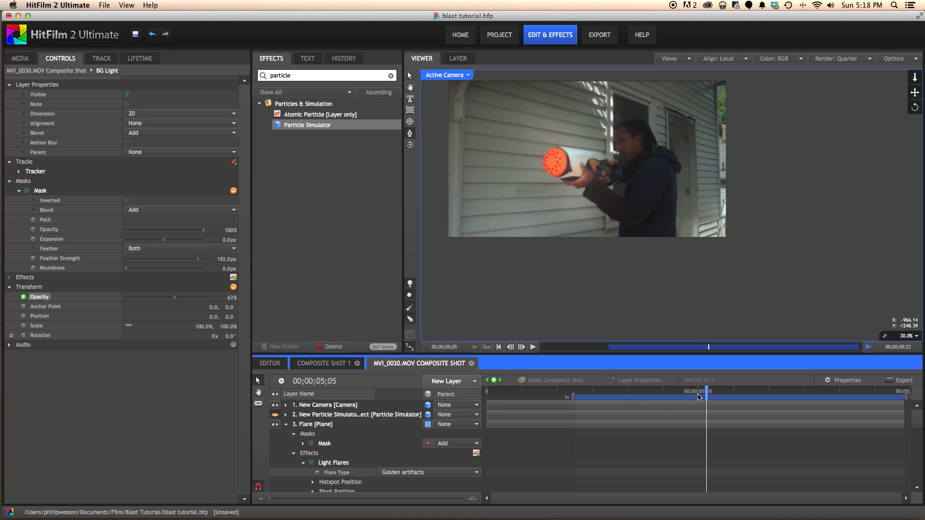
{"action": "left_click_drag", "start_coordinate": [707, 391], "coordinate": [667, 399]}
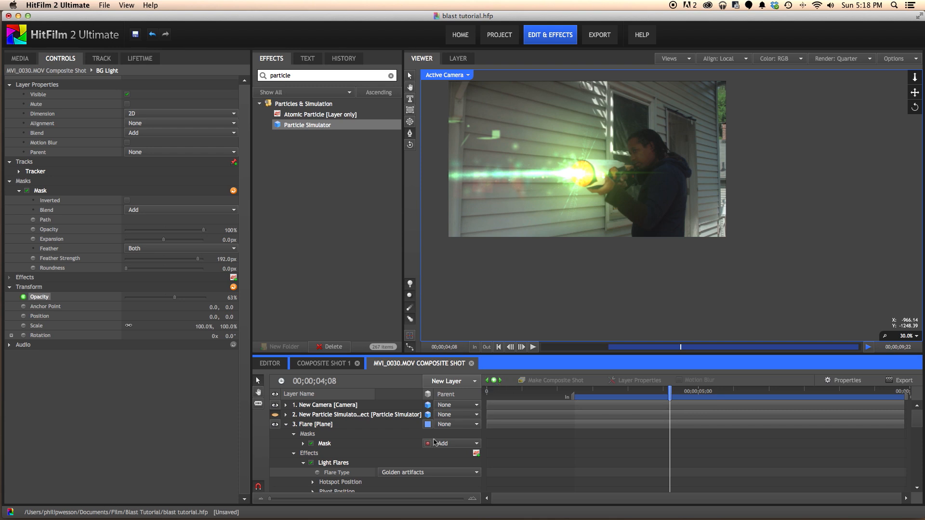
Examine the BG Light layer's Opacity keyframes in the timeline alongside the flare's Intensity and Scale keyframes
{"action": "scroll", "coordinate": [326, 438], "scroll_direction": "down", "scroll_amount": 3}
{"action": "scroll", "coordinate": [326, 439], "scroll_direction": "down", "scroll_amount": 2}
{"action": "scroll", "coordinate": [366, 440], "scroll_direction": "up", "scroll_amount": 3}
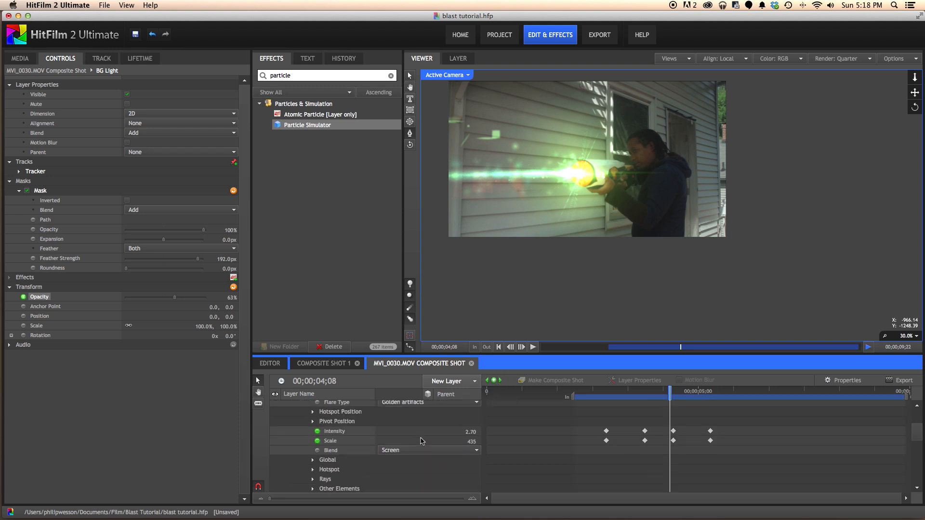
{"action": "scroll", "coordinate": [418, 442], "scroll_direction": "down", "scroll_amount": 3}
{"action": "scroll", "coordinate": [418, 442], "scroll_direction": "up", "scroll_amount": 5}
{"action": "left_click", "coordinate": [372, 423]}
{"action": "scroll", "coordinate": [376, 460], "scroll_direction": "down", "scroll_amount": 2}
{"action": "scroll", "coordinate": [376, 464], "scroll_direction": "down", "scroll_amount": 1}
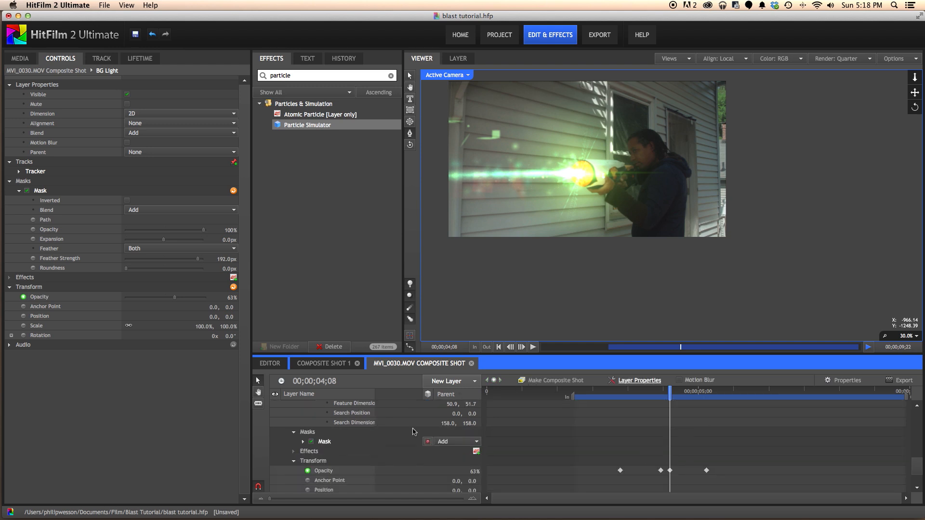
Set the BG Light layer's Opacity keyframe at 00;00;05;05 to 0% and scrub through the fade-out to check it
{"action": "left_click", "coordinate": [329, 471]}
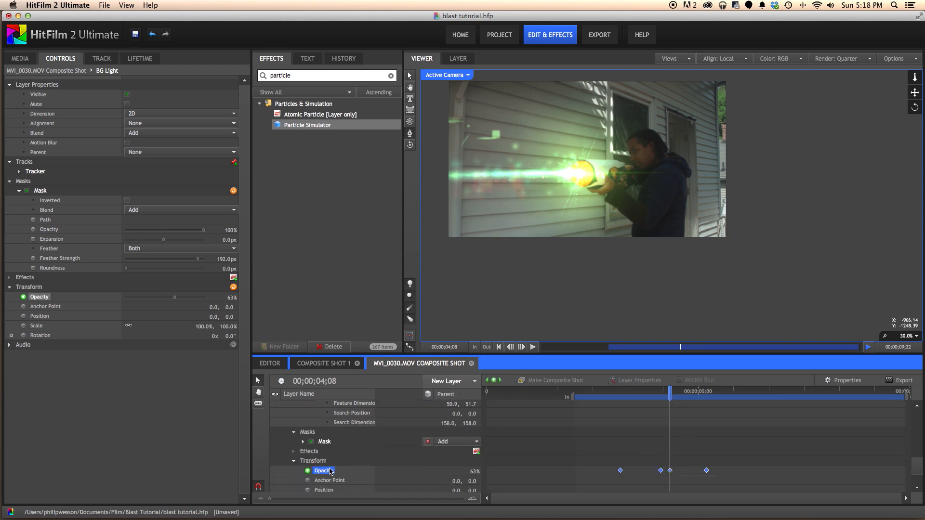
{"action": "left_click", "coordinate": [500, 382]}
{"action": "left_click", "coordinate": [474, 471]}
{"action": "type", "text": "0"}
{"action": "key", "text": "Return"}
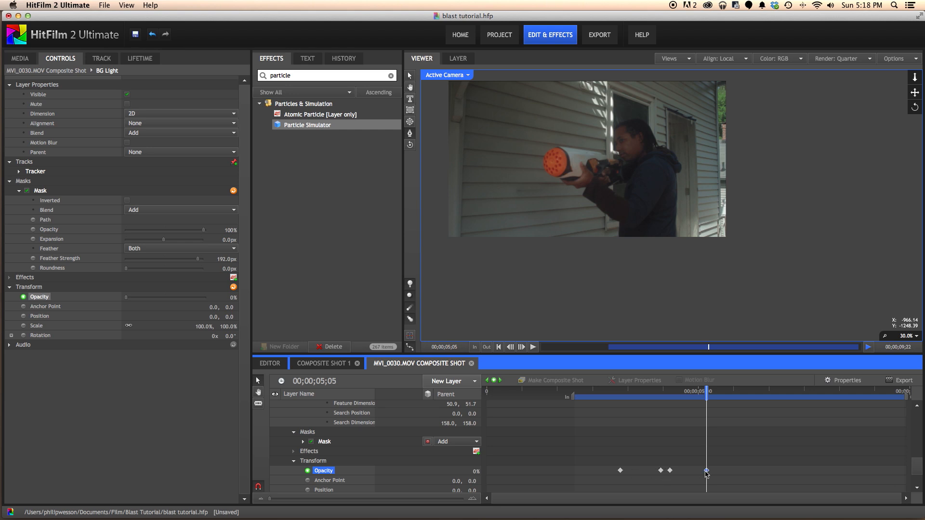
{"action": "left_click_drag", "start_coordinate": [617, 390], "coordinate": [701, 396]}
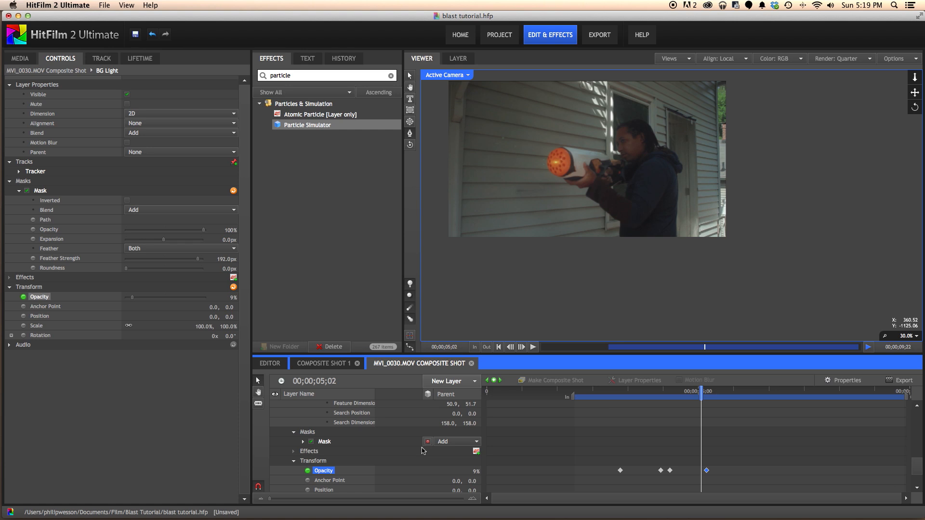
Duplicate the BG Light layer and rename the upper copy Body Light
{"action": "scroll", "coordinate": [391, 467], "scroll_direction": "up", "scroll_amount": 5}
{"action": "left_click", "coordinate": [323, 445]}
{"action": "left_click", "coordinate": [285, 442]}
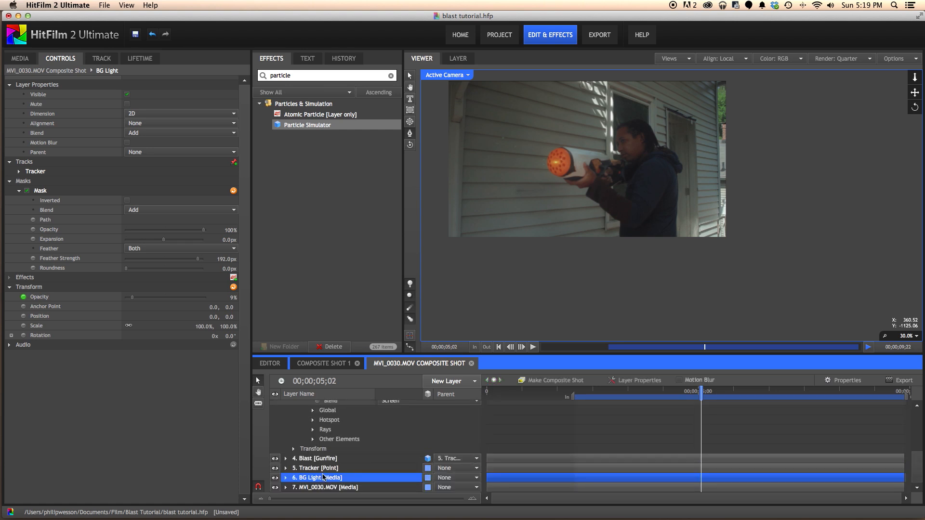
{"action": "key", "text": "super+d"}
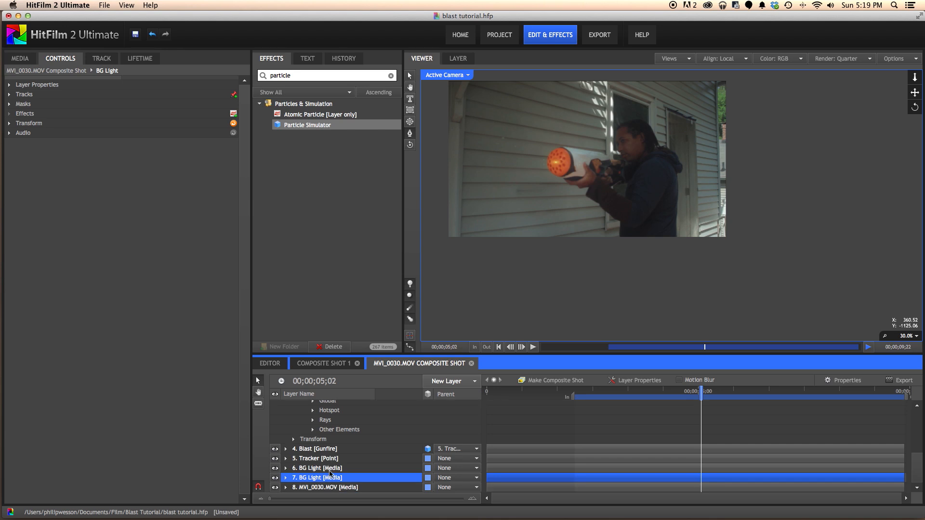
{"action": "left_click", "coordinate": [331, 472]}
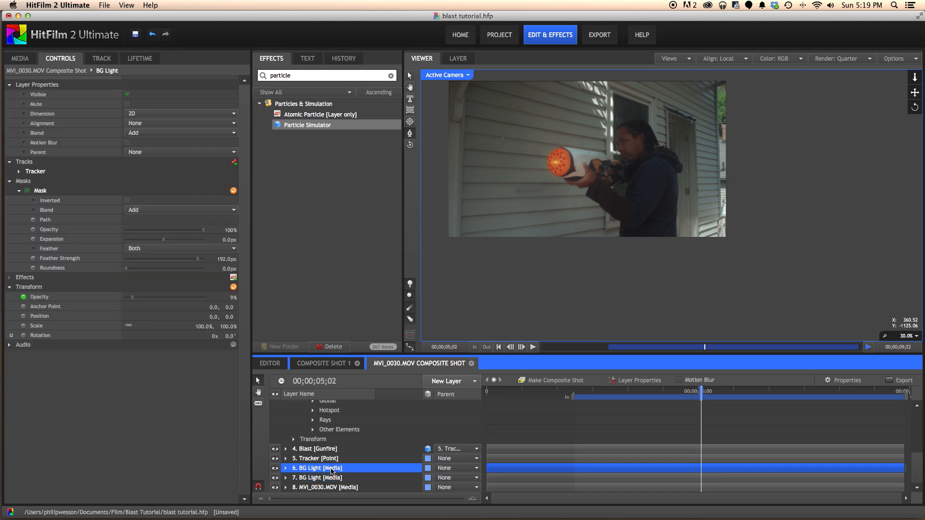
{"action": "double_click", "coordinate": [338, 468]}
{"action": "type", "text": "G"}
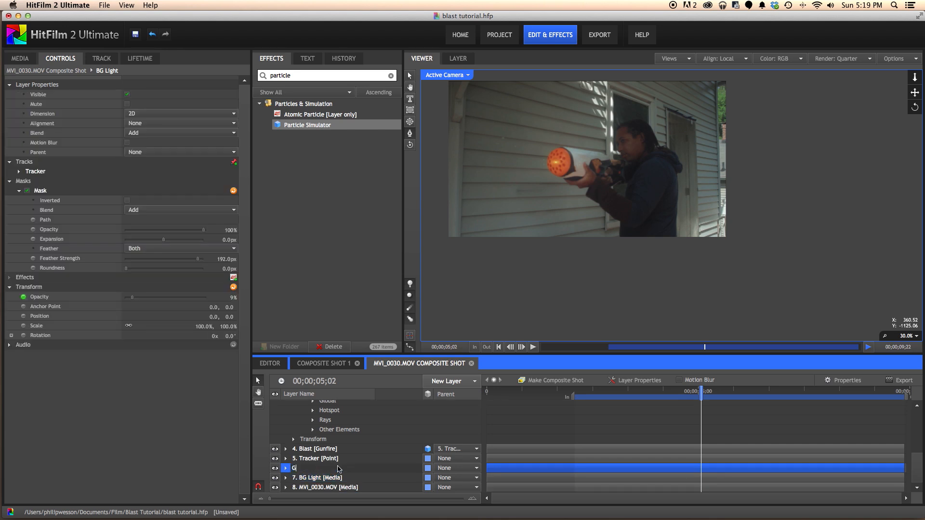
{"action": "type", "text": "ody Light"}
{"action": "key", "text": "Return"}
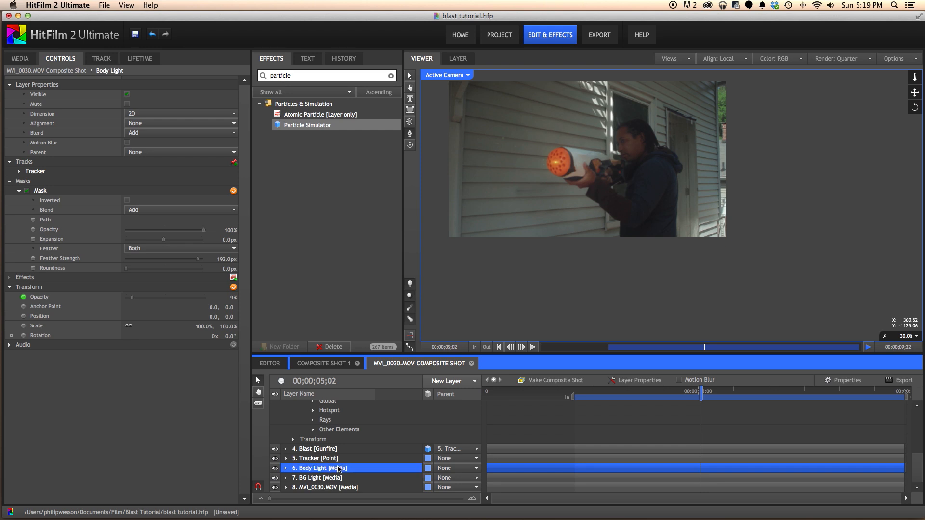
Delete the copied mask from the Body Light layer
{"action": "left_click", "coordinate": [46, 192]}
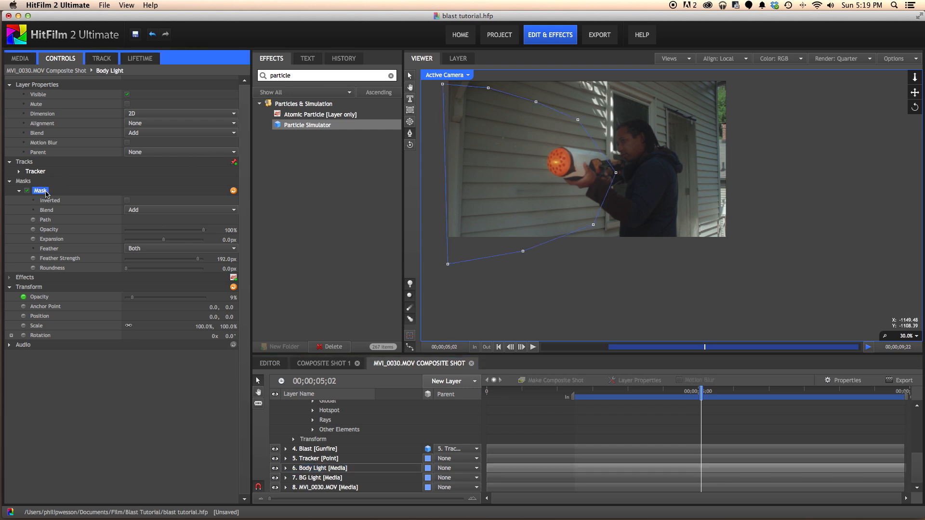
{"action": "key", "text": "Delete"}
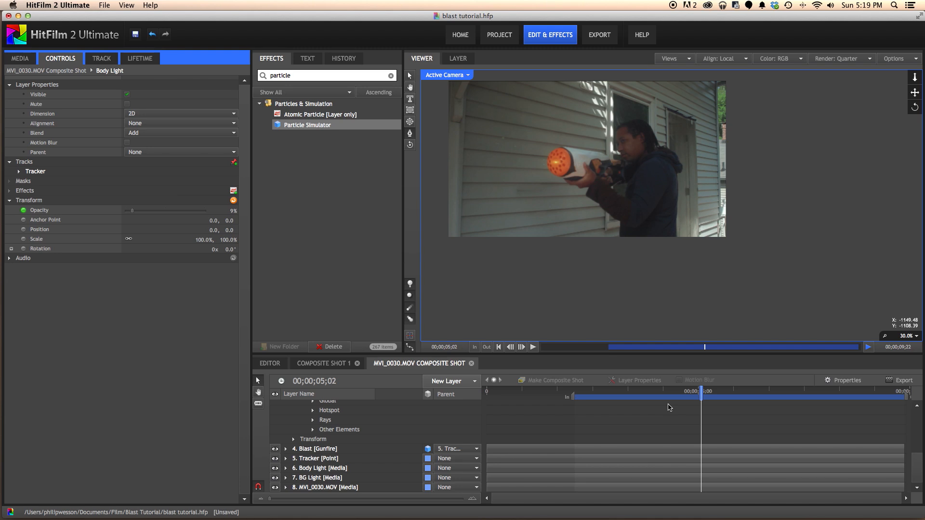
{"action": "left_click", "coordinate": [690, 399]}
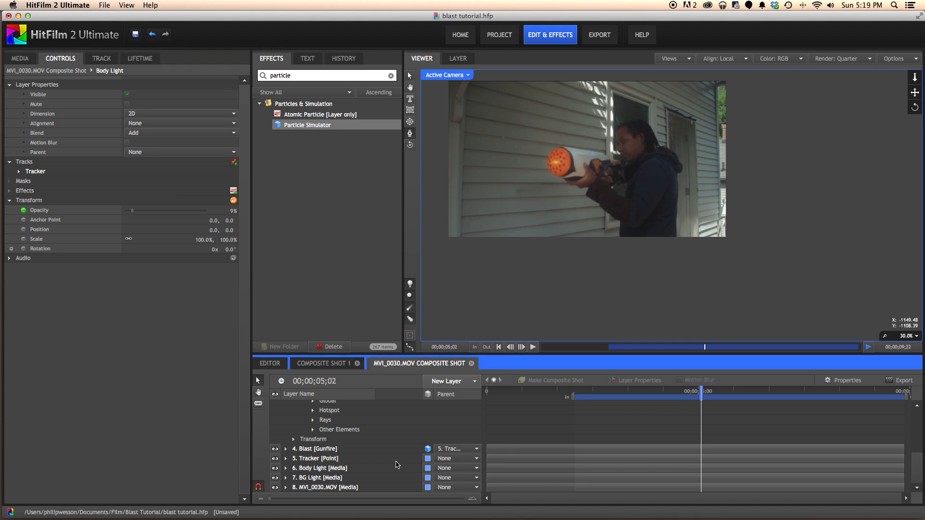
Draw a closed freehand mask on the Body Light layer around the shooter's face, chest, forearm and hand at 00;00;05;02
{"action": "left_click", "coordinate": [297, 468]}
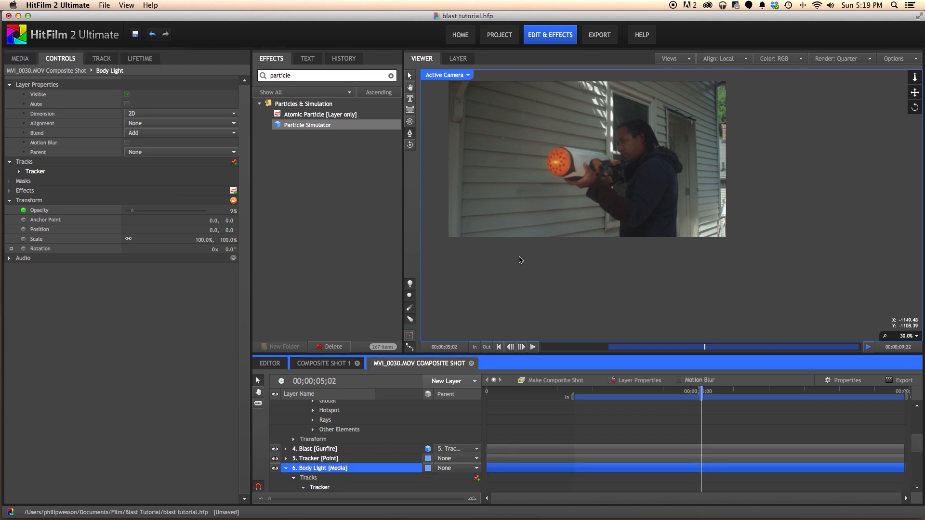
{"action": "left_click", "coordinate": [916, 337]}
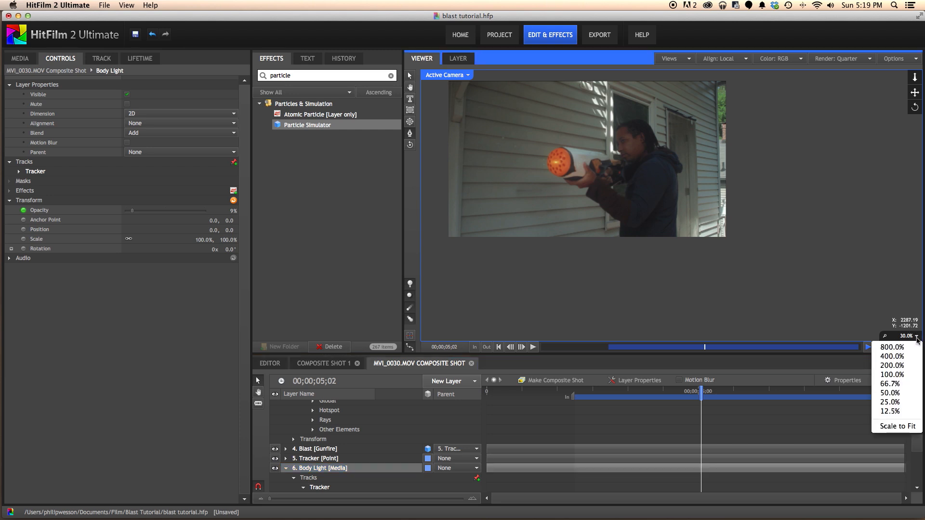
{"action": "left_click", "coordinate": [890, 426]}
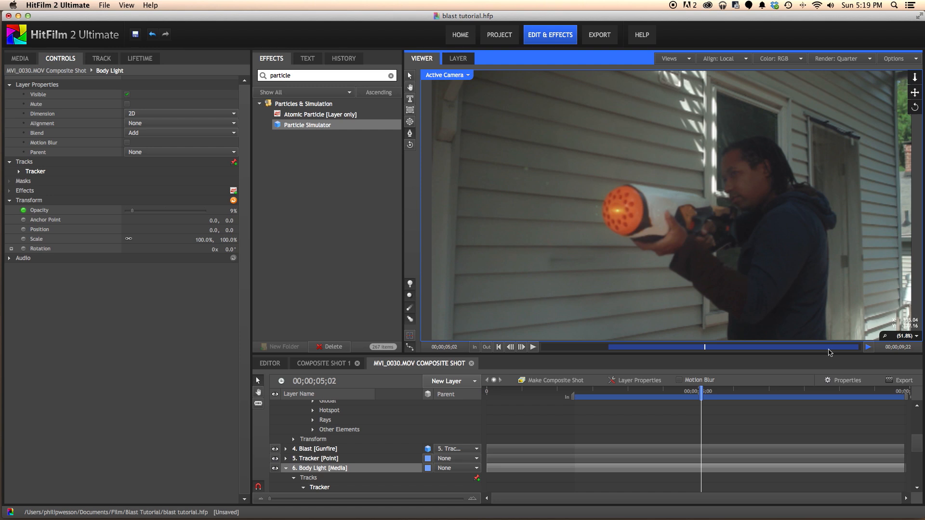
{"action": "scroll", "coordinate": [813, 181], "scroll_direction": "up", "scroll_amount": 1}
{"action": "scroll", "coordinate": [739, 237], "scroll_direction": "down", "scroll_amount": 4}
{"action": "scroll", "coordinate": [737, 236], "scroll_direction": "up", "scroll_amount": 4}
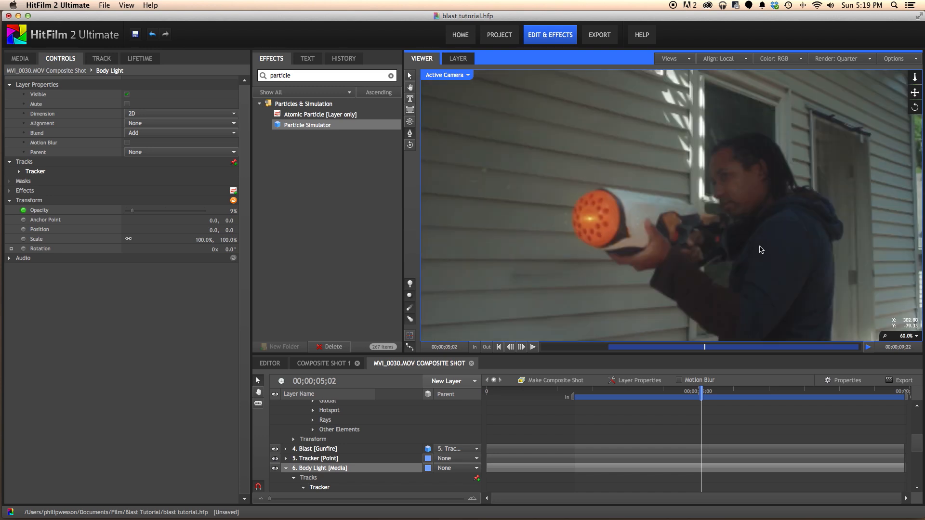
{"action": "left_click", "coordinate": [330, 469]}
{"action": "left_click", "coordinate": [736, 148]}
{"action": "left_click", "coordinate": [718, 148]}
{"action": "left_click", "coordinate": [710, 167]}
{"action": "left_click", "coordinate": [713, 194]}
{"action": "left_click", "coordinate": [732, 217]}
{"action": "left_click", "coordinate": [741, 225]}
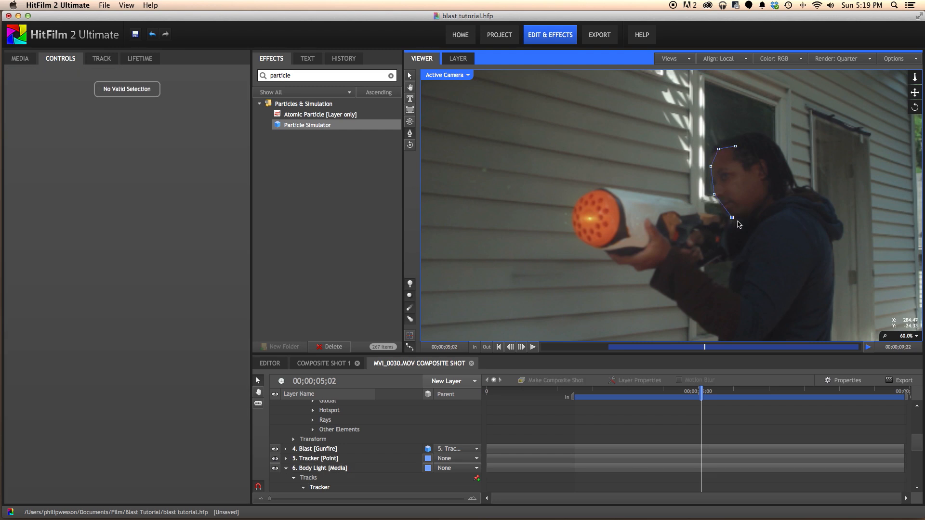
{"action": "left_click", "coordinate": [733, 267]}
{"action": "left_click", "coordinate": [730, 290]}
{"action": "left_click", "coordinate": [674, 247]}
{"action": "left_click", "coordinate": [656, 238]}
{"action": "left_click", "coordinate": [642, 253]}
{"action": "left_click", "coordinate": [658, 269]}
{"action": "left_click", "coordinate": [720, 311]}
{"action": "left_click", "coordinate": [738, 326]}
{"action": "left_click", "coordinate": [775, 285]}
{"action": "left_click", "coordinate": [777, 227]}
{"action": "left_click", "coordinate": [778, 212]}
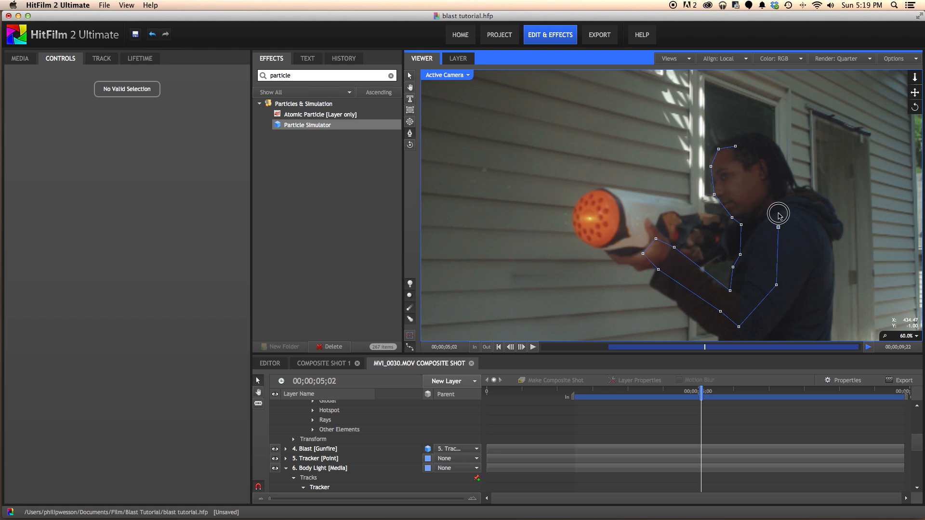
{"action": "left_click", "coordinate": [763, 199]}
{"action": "left_click", "coordinate": [747, 170]}
{"action": "left_click", "coordinate": [735, 146]}
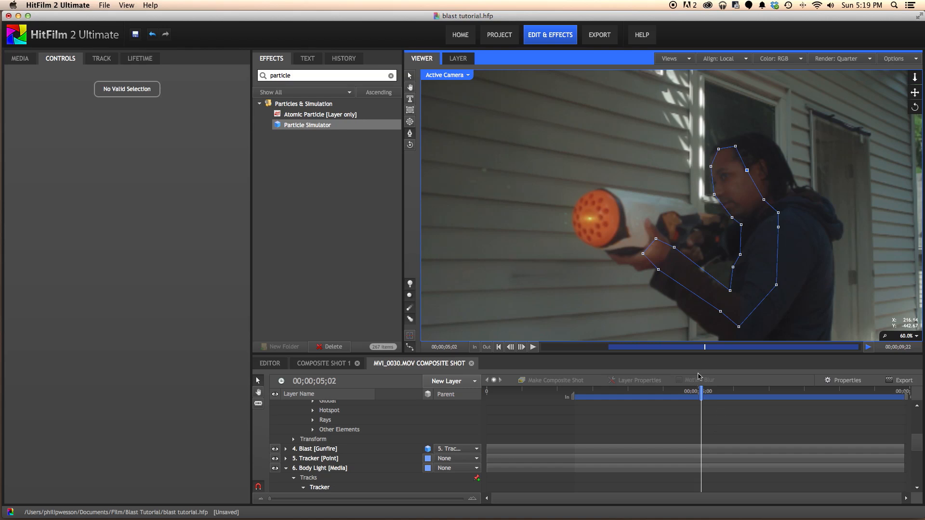
{"action": "left_click_drag", "start_coordinate": [656, 238], "coordinate": [655, 234]}
Enable Path keyframing for the Body Light mask at 00;00;05;02
{"action": "left_click", "coordinate": [335, 471]}
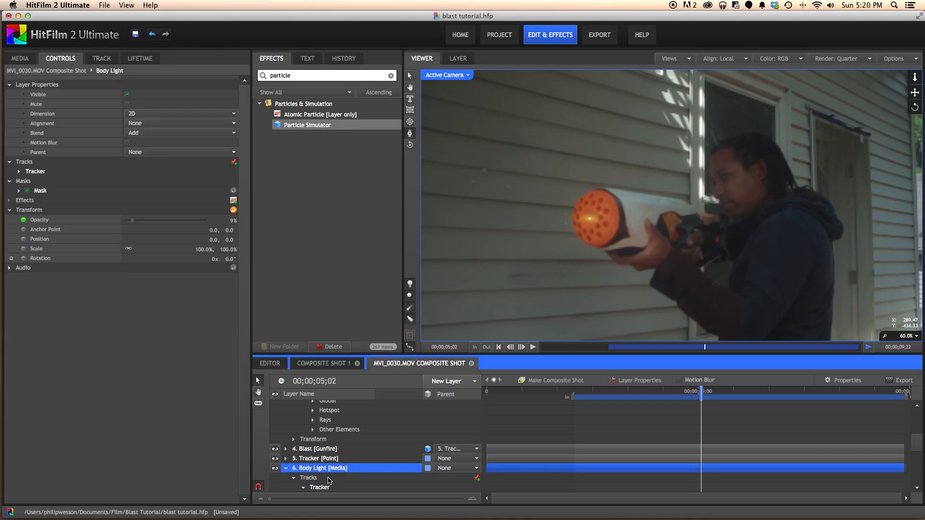
{"action": "scroll", "coordinate": [329, 480], "scroll_direction": "down", "scroll_amount": 3}
{"action": "left_click", "coordinate": [293, 449]}
{"action": "scroll", "coordinate": [305, 458], "scroll_direction": "down", "scroll_amount": 2}
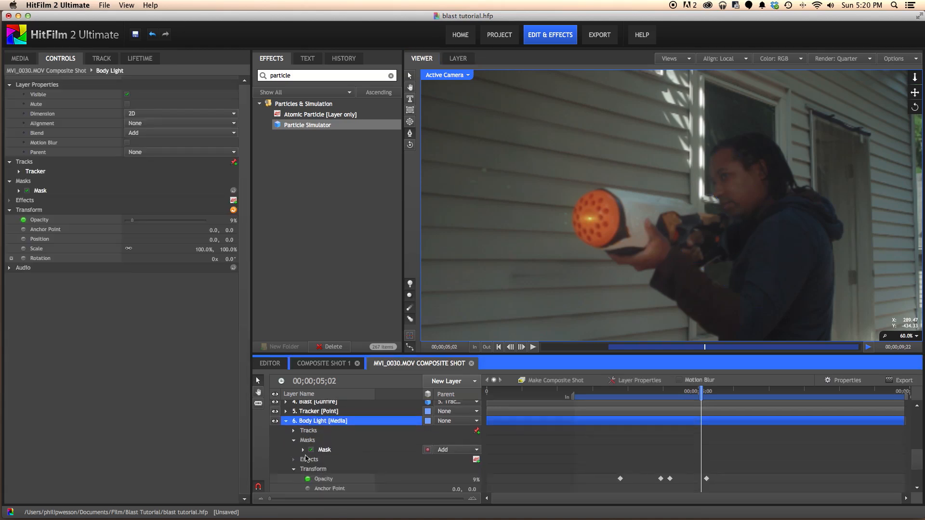
{"action": "scroll", "coordinate": [309, 458], "scroll_direction": "down", "scroll_amount": 1}
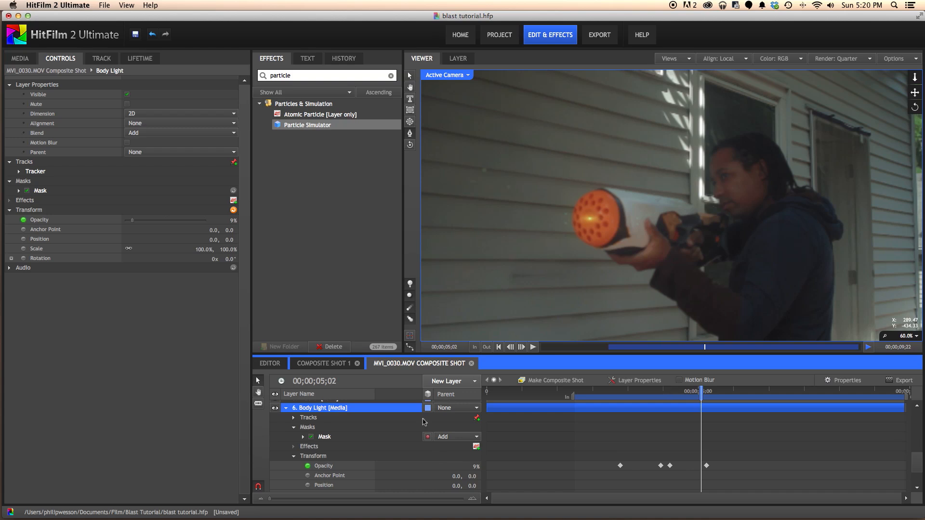
{"action": "left_click", "coordinate": [327, 437]}
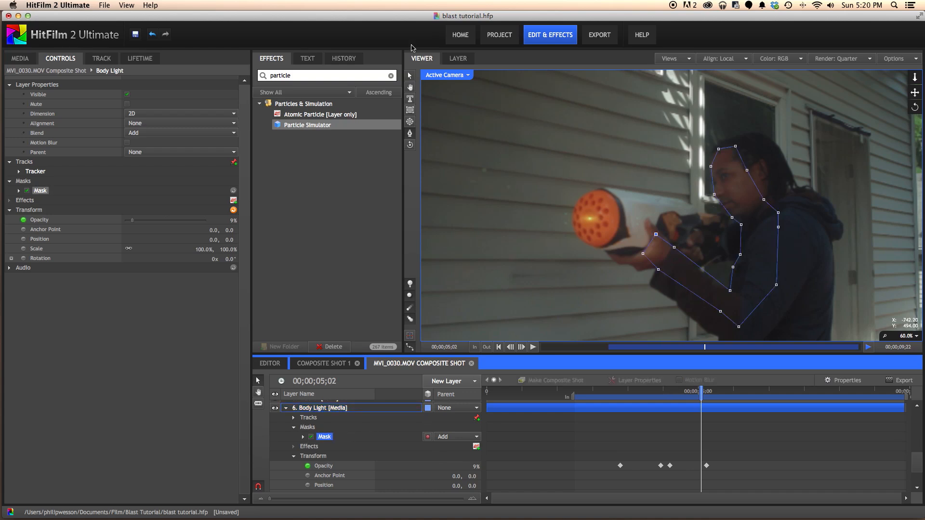
{"action": "left_click", "coordinate": [409, 76]}
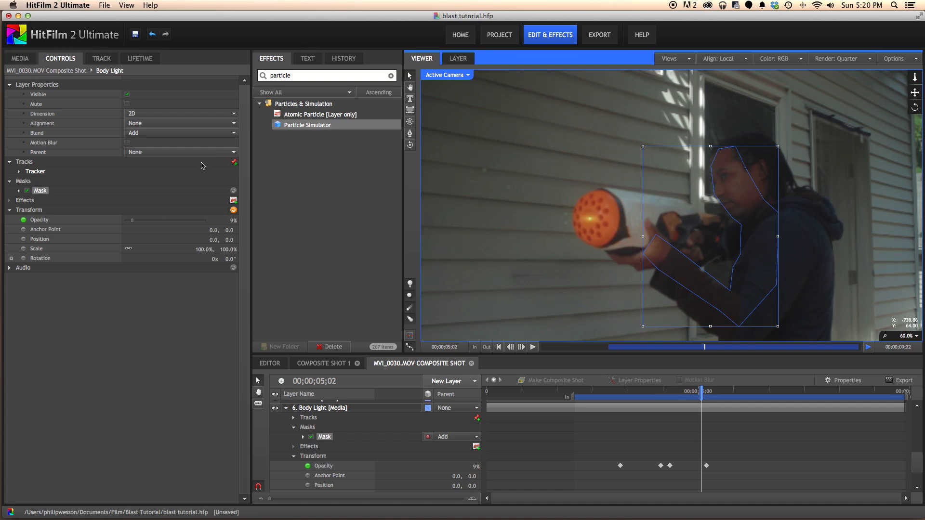
{"action": "left_click", "coordinate": [20, 191]}
{"action": "left_click", "coordinate": [33, 220]}
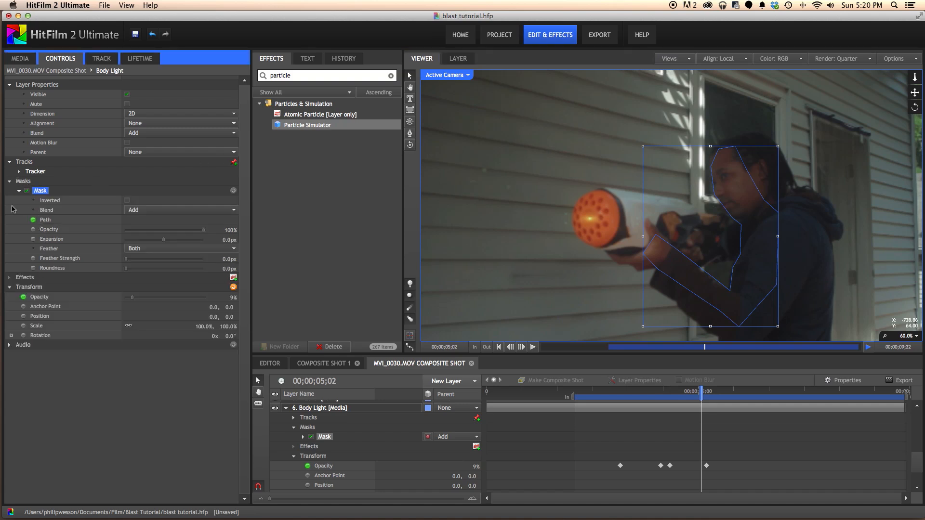
{"action": "left_click", "coordinate": [19, 191]}
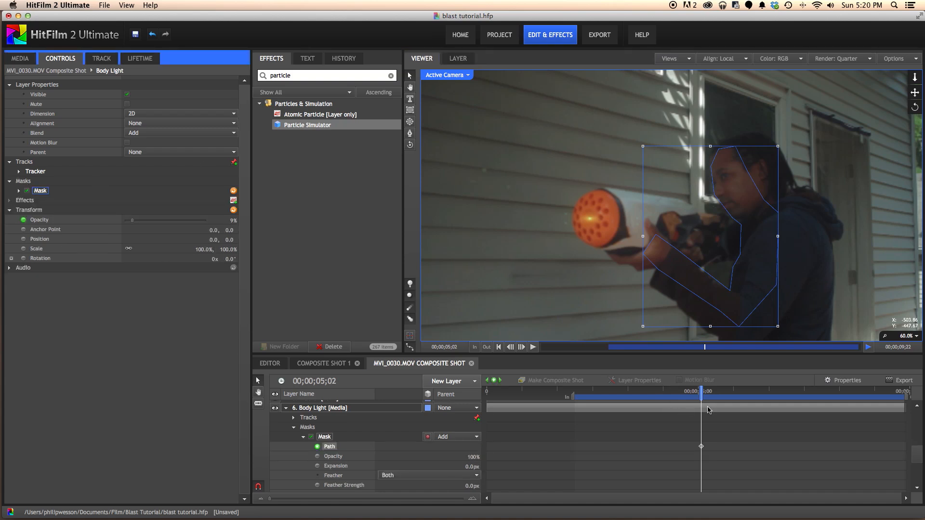
{"action": "scroll", "coordinate": [709, 412], "scroll_direction": "down", "scroll_amount": 4}
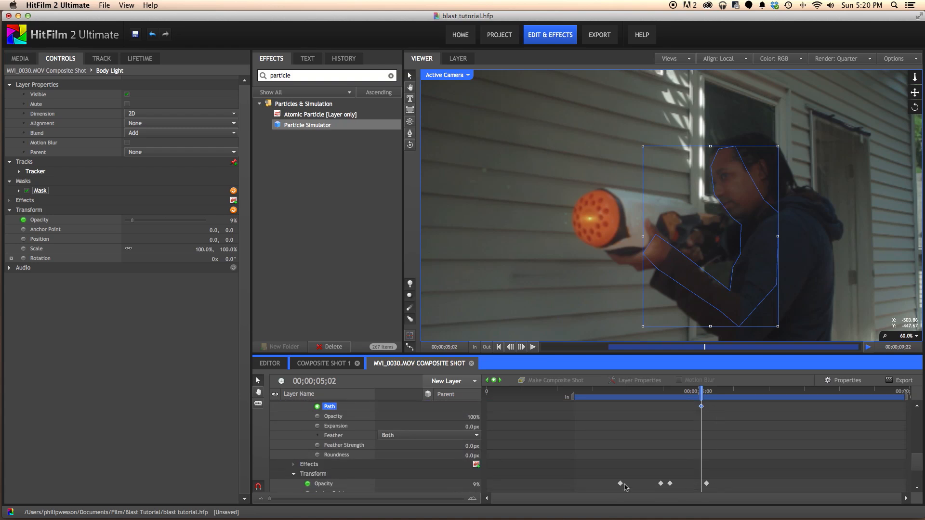
Keyframe the Body Light mask's Path at successive earlier frames from 00;00;04;21 back to 00;00;03;03, moving the mask to follow the shooter
{"action": "left_click", "coordinate": [692, 392]}
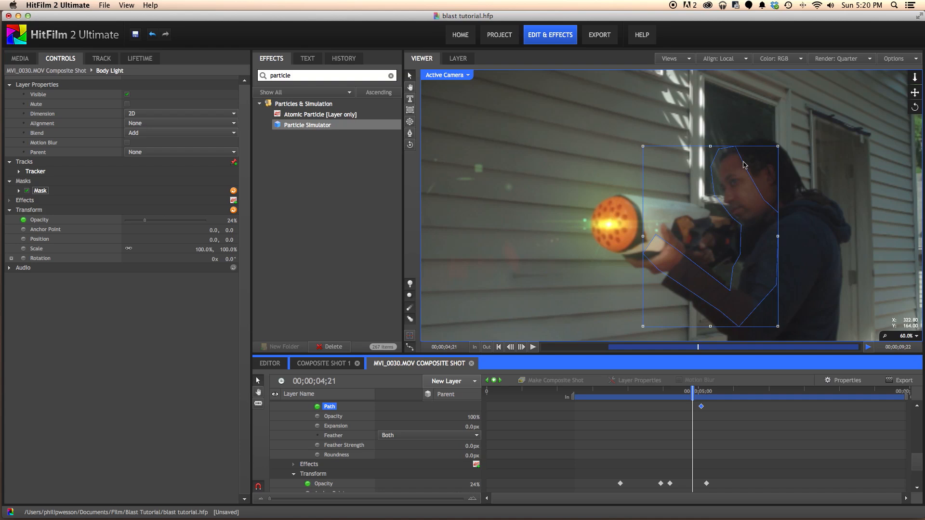
{"action": "left_click", "coordinate": [729, 147]}
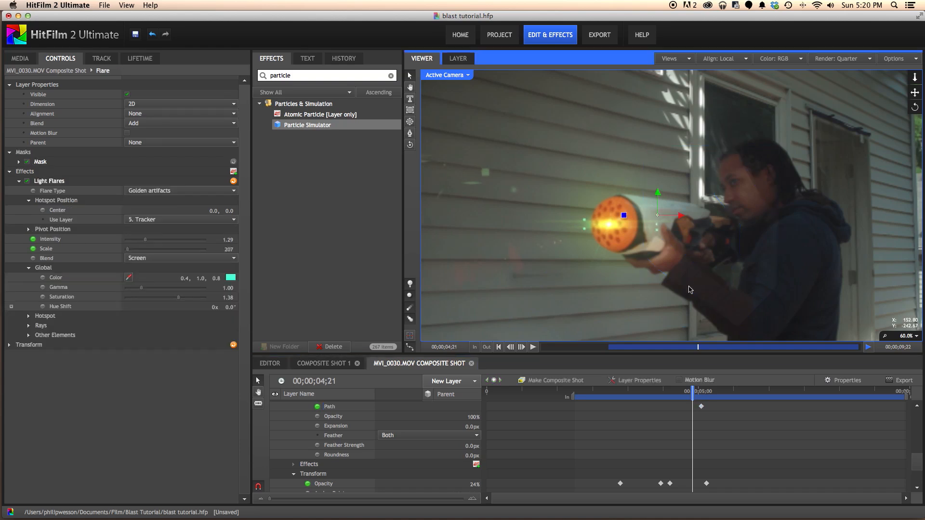
{"action": "key", "text": "super+z"}
{"action": "left_click", "coordinate": [327, 483]}
{"action": "scroll", "coordinate": [319, 464], "scroll_direction": "up", "scroll_amount": 2}
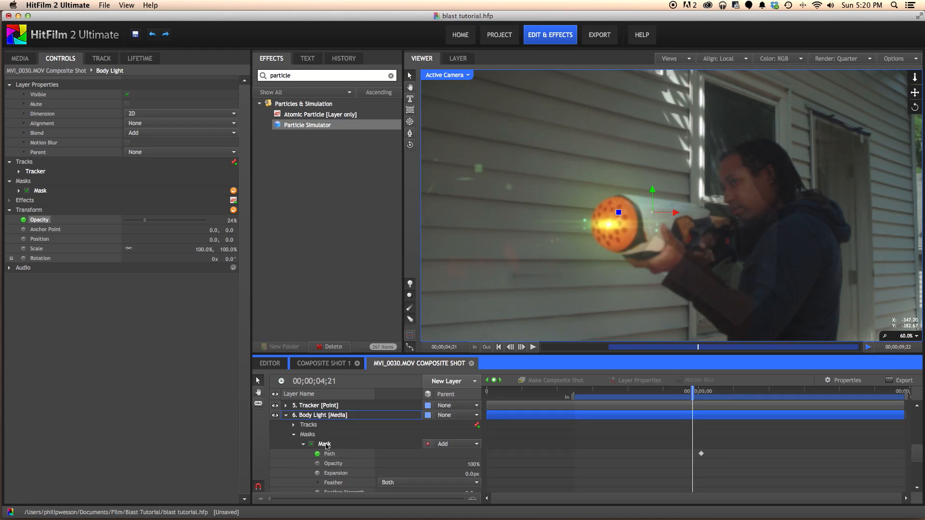
{"action": "left_click", "coordinate": [325, 444]}
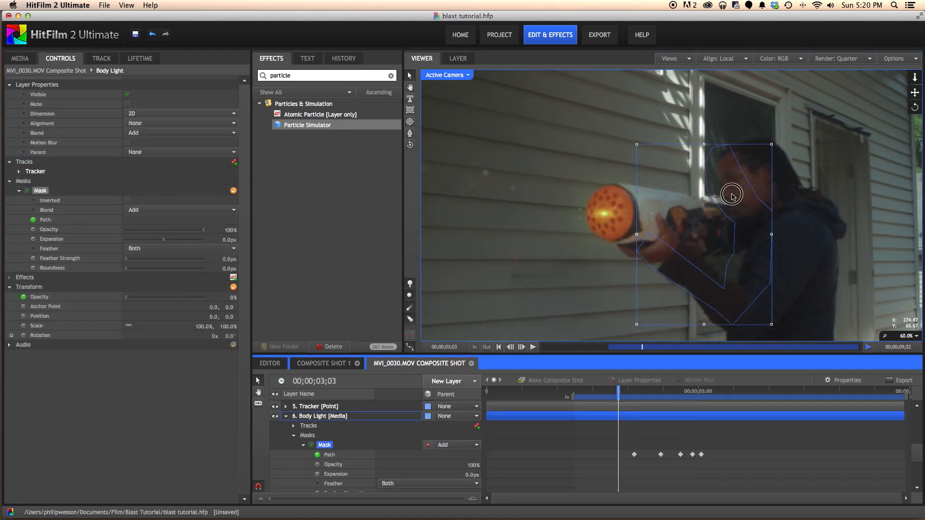
{"action": "left_click_drag", "start_coordinate": [733, 196], "coordinate": [743, 195]}
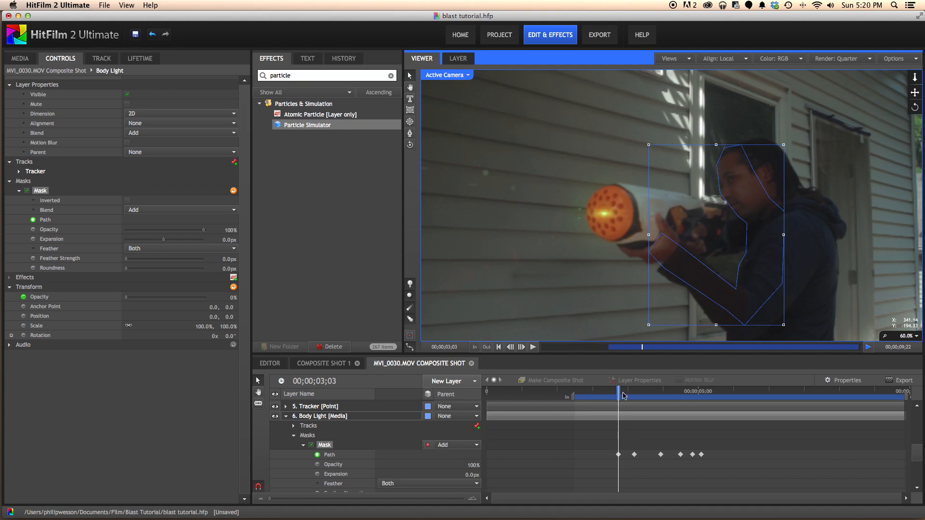
Refine the Body Light mask's points around the shooter's hand at 00;00;03;06 to add a Path keyframe there
{"action": "left_click_drag", "start_coordinate": [624, 396], "coordinate": [624, 393]}
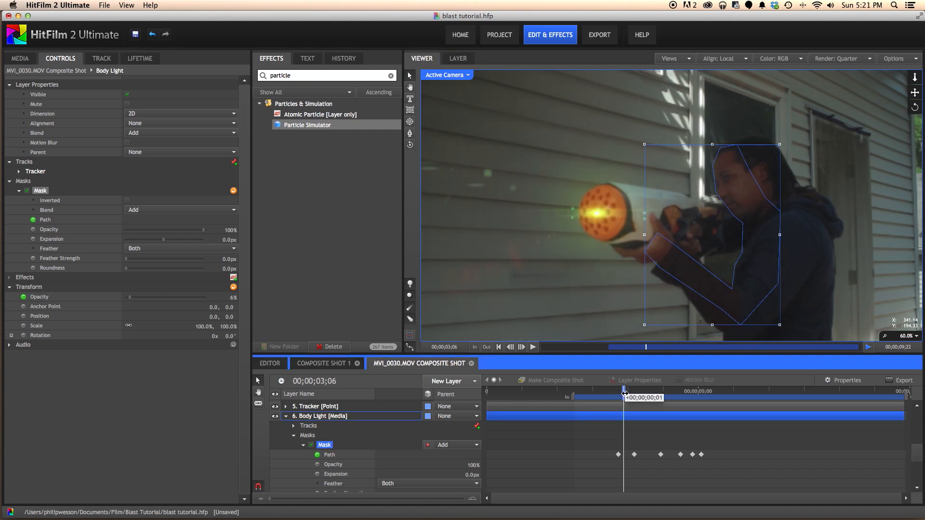
{"action": "scroll", "coordinate": [472, 150], "scroll_direction": "up", "scroll_amount": 1}
{"action": "left_click", "coordinate": [409, 131]}
{"action": "left_click_drag", "start_coordinate": [689, 246], "coordinate": [686, 229]}
{"action": "left_click_drag", "start_coordinate": [674, 269], "coordinate": [669, 267]}
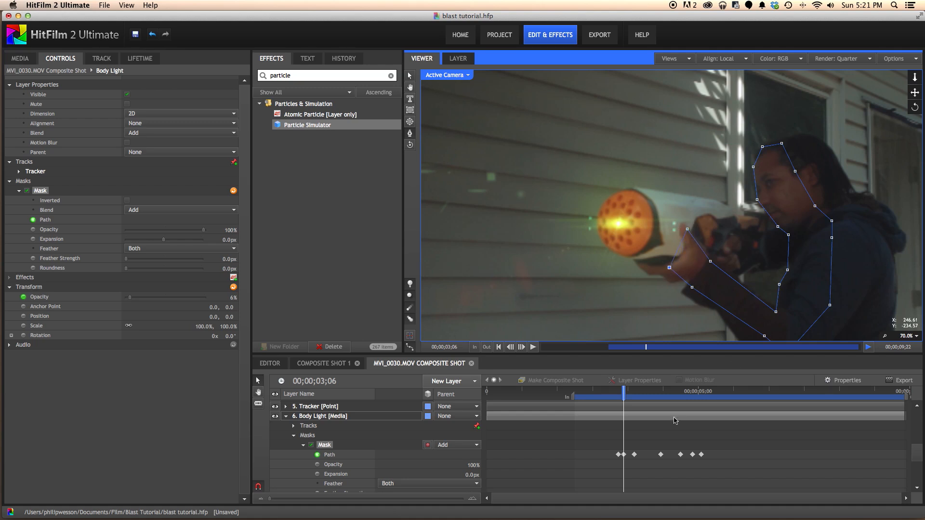
Shift the whole Body Light mask up and toward the blaster at 00;00;03;19 to match the shooter's position
{"action": "left_click_drag", "start_coordinate": [624, 390], "coordinate": [646, 389]}
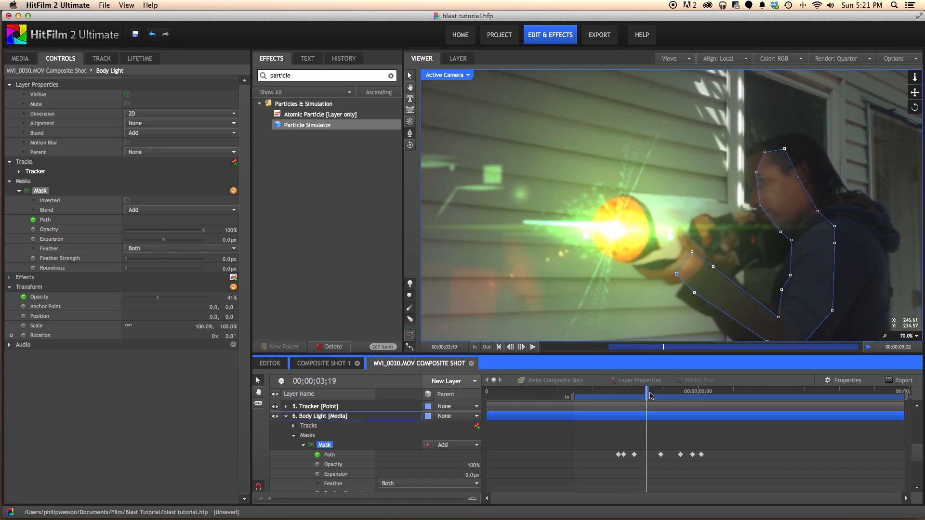
{"action": "left_click", "coordinate": [413, 74]}
{"action": "left_click_drag", "start_coordinate": [797, 227], "coordinate": [784, 218]}
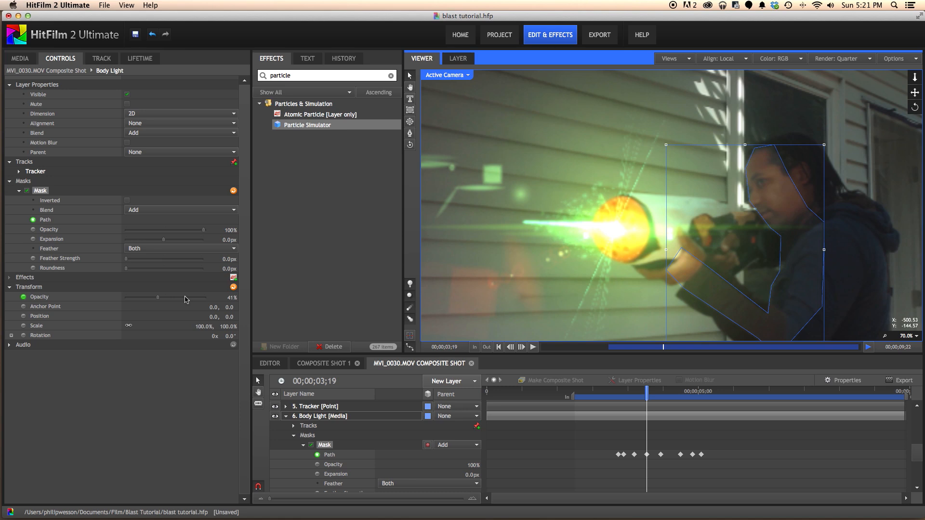
Set the Body Light mask's Feather Strength to 66 px and nudge the whole mask slightly at 00;00;03;19
{"action": "left_click_drag", "start_coordinate": [218, 258], "coordinate": [266, 263]}
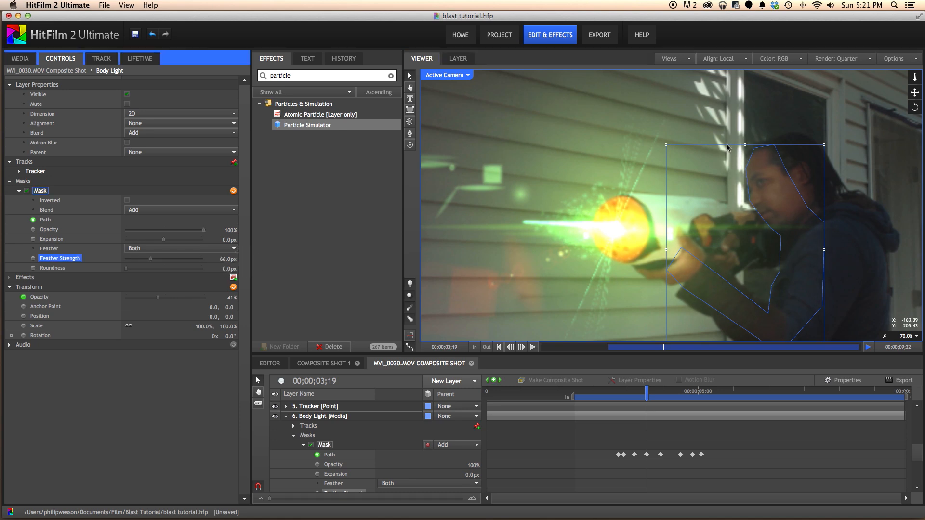
{"action": "left_click_drag", "start_coordinate": [780, 187], "coordinate": [782, 187]}
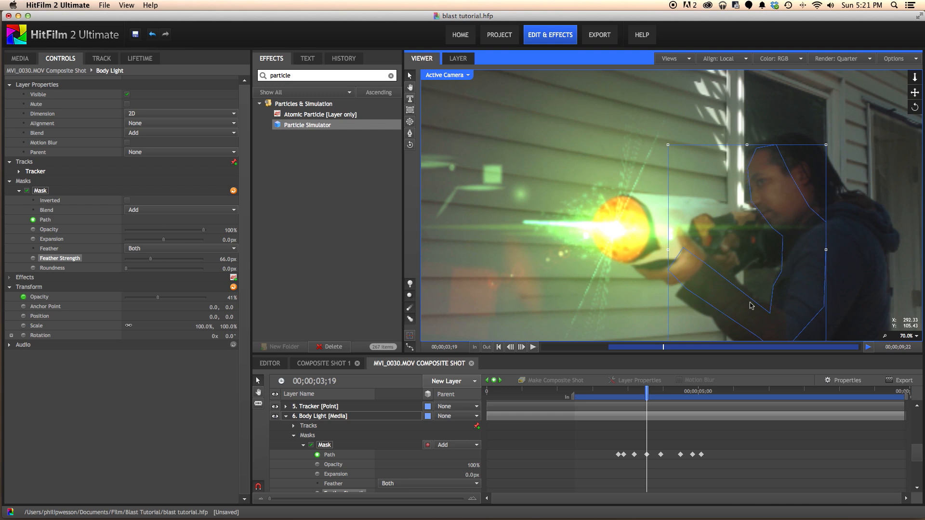
{"action": "mouse_move", "coordinate": [646, 390]}
{"action": "left_mouse_down"}
{"action": "mouse_move", "coordinate": [690, 390]}
{"action": "mouse_move", "coordinate": [663, 391]}
{"action": "left_mouse_up"}
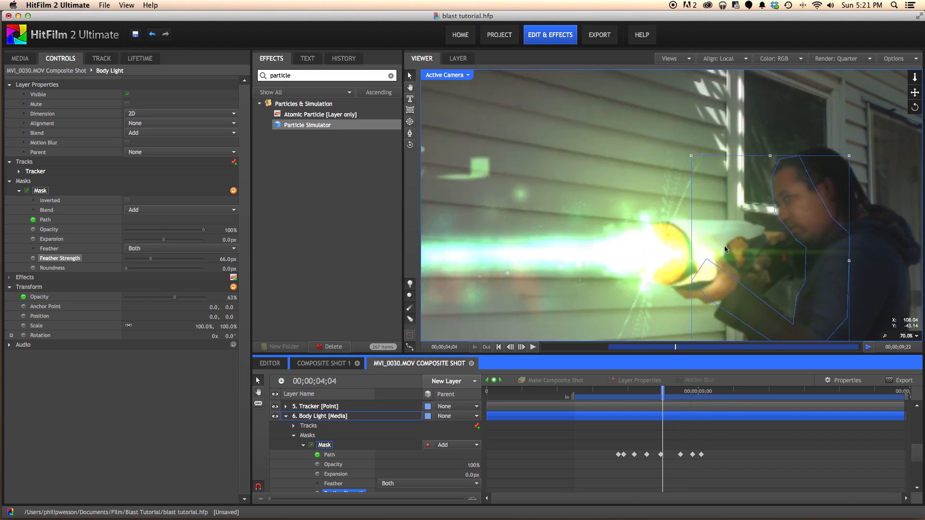
{"action": "left_click", "coordinate": [343, 416]}
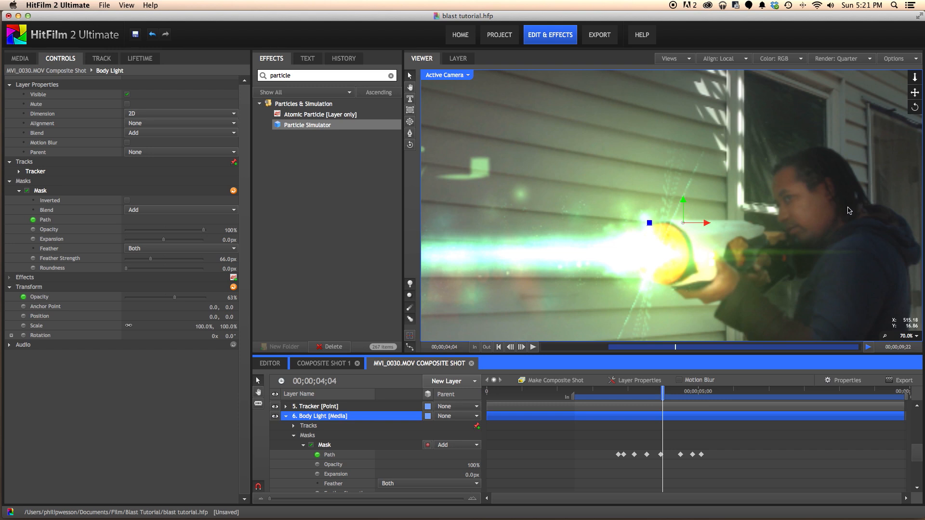
{"action": "left_click", "coordinate": [909, 340]}
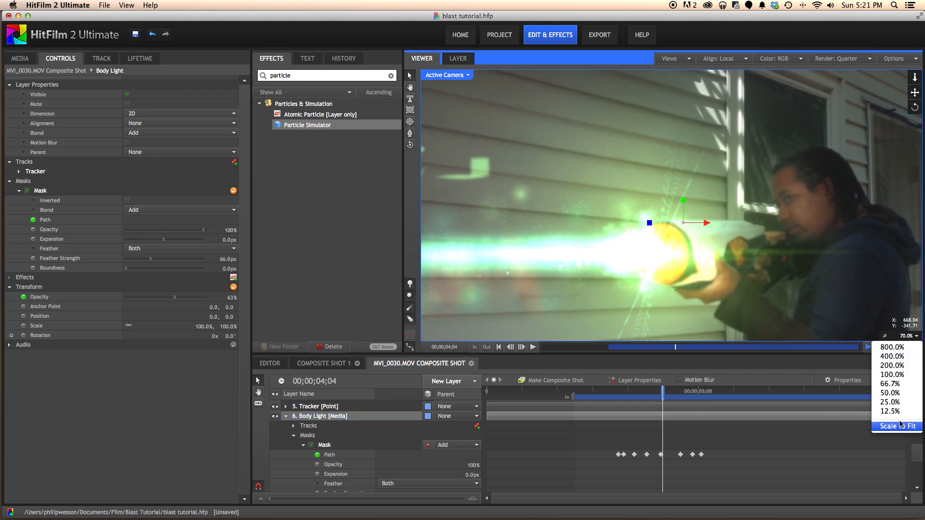
{"action": "left_click", "coordinate": [899, 426]}
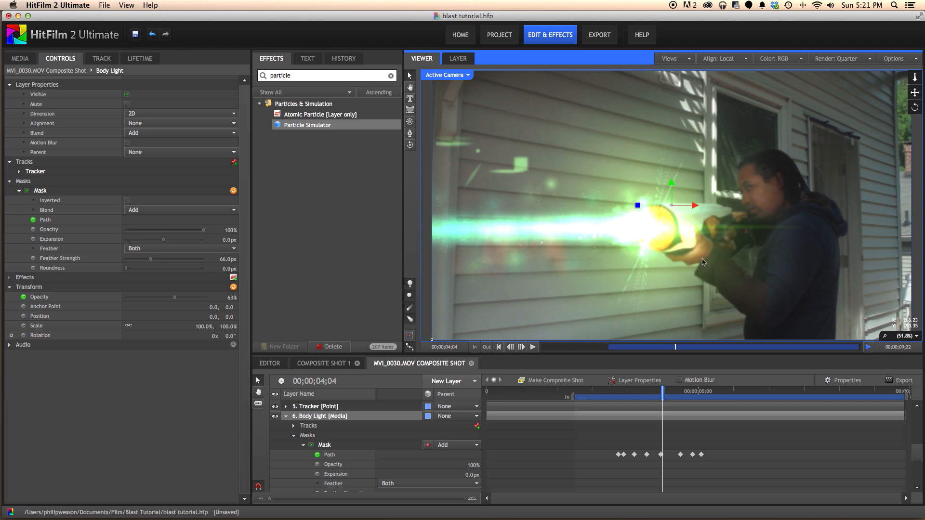
Set the Body Light layer's Opacity keyframe at 00;00;04;03 to 90%
{"action": "scroll", "coordinate": [330, 452], "scroll_direction": "down", "scroll_amount": 3}
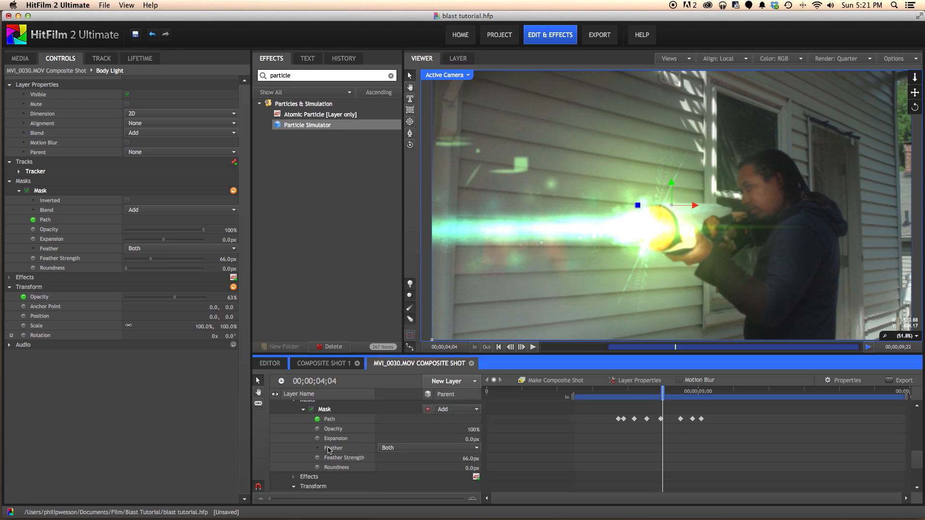
{"action": "left_click", "coordinate": [324, 465]}
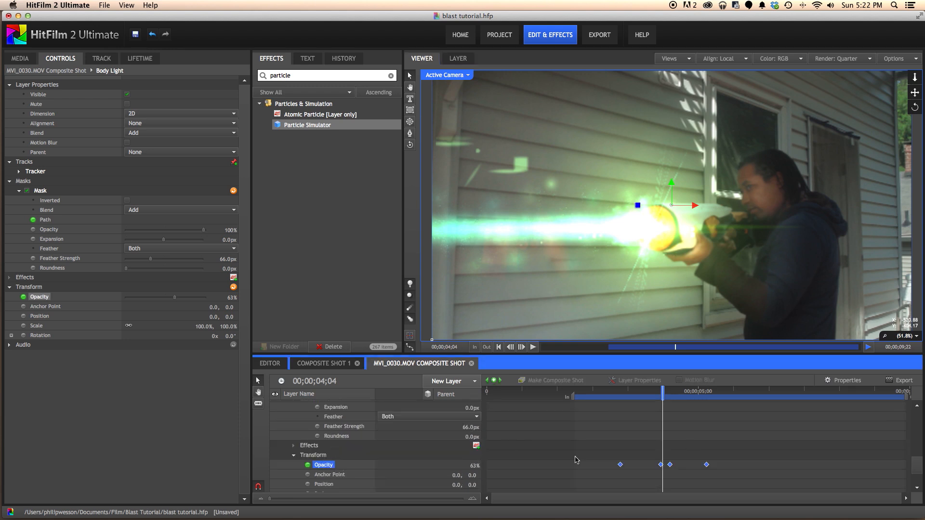
{"action": "left_click", "coordinate": [487, 380]}
{"action": "key", "text": "Left"}
{"action": "left_click_drag", "start_coordinate": [474, 466], "coordinate": [410, 471]}
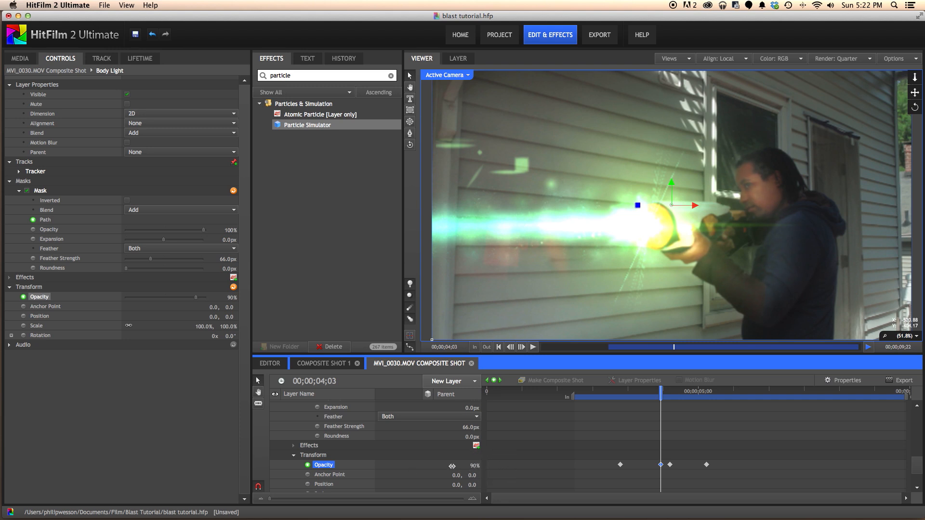
Set the Body Light layer's Opacity keyframe at 00;00;04;08 to 90% and check the light around the blast
{"action": "left_click", "coordinate": [500, 381]}
{"action": "left_click", "coordinate": [471, 465]}
{"action": "type", "text": "90"}
{"action": "key", "text": "Return"}
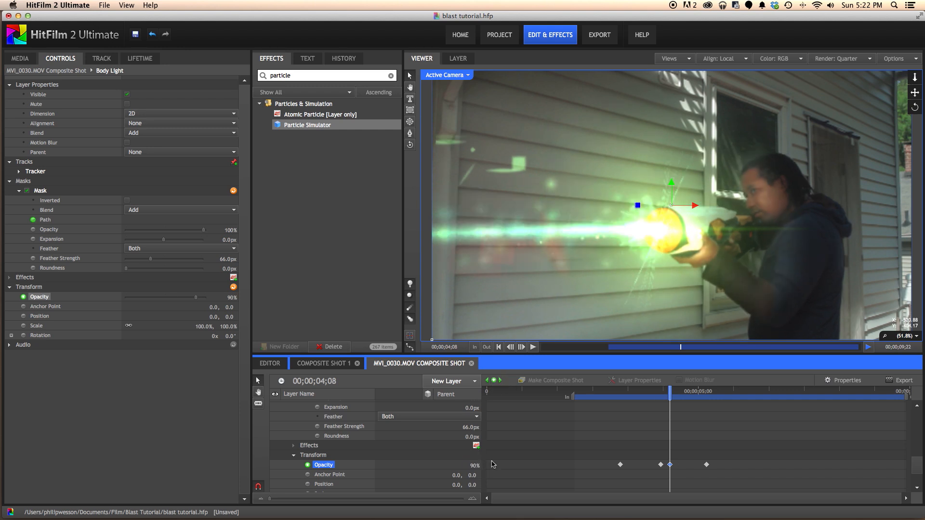
{"action": "left_click_drag", "start_coordinate": [671, 389], "coordinate": [643, 391]}
{"action": "left_click", "coordinate": [671, 390]}
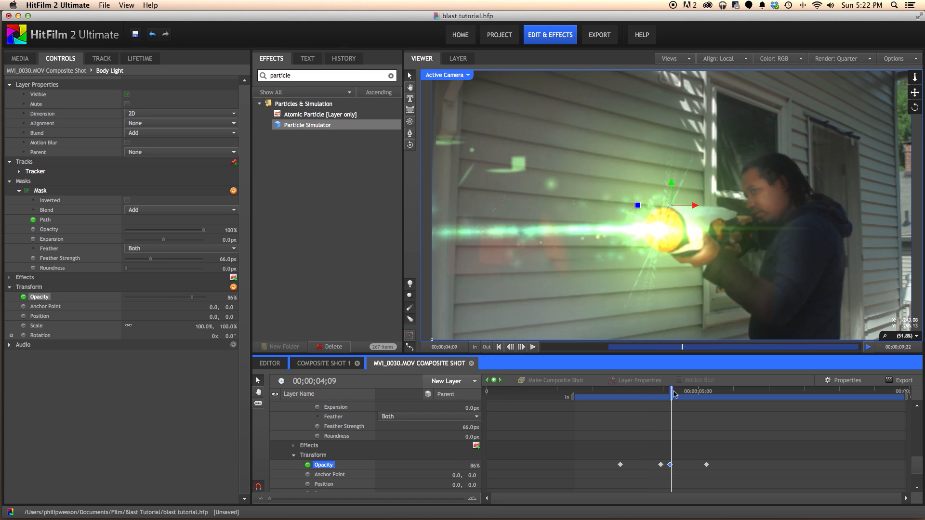
{"action": "left_click", "coordinate": [684, 390]}
{"action": "left_click", "coordinate": [665, 390]}
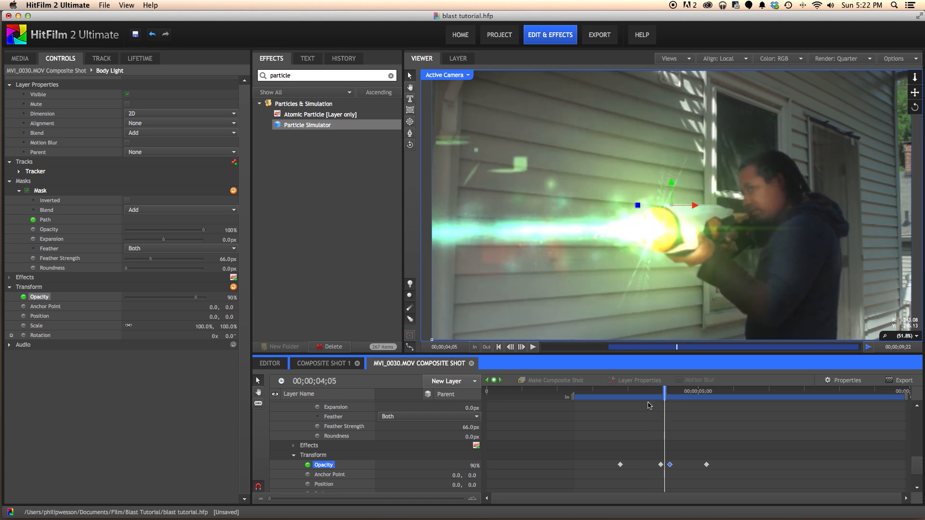
Add a Grade layer above all layers and apply the Anamorphic Lens Flare effect to it
{"action": "scroll", "coordinate": [414, 408], "scroll_direction": "up", "scroll_amount": 10}
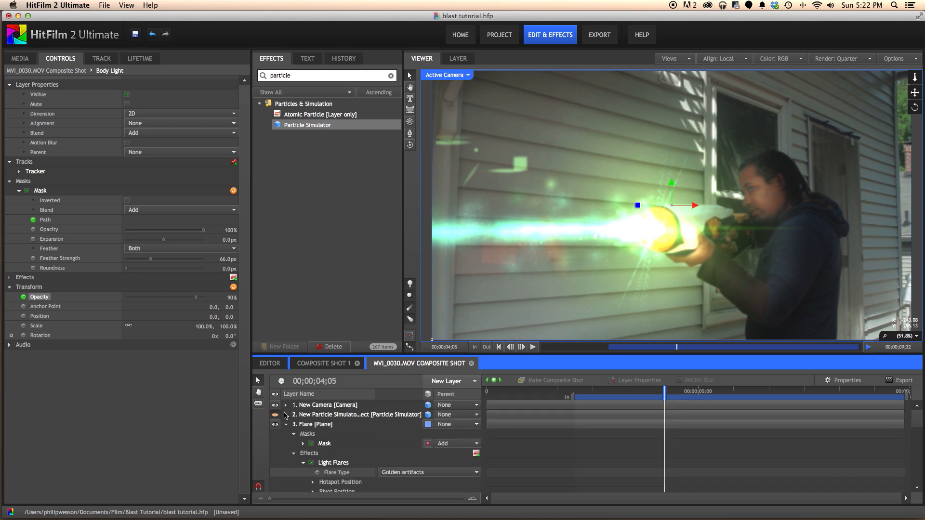
{"action": "left_click", "coordinate": [445, 381]}
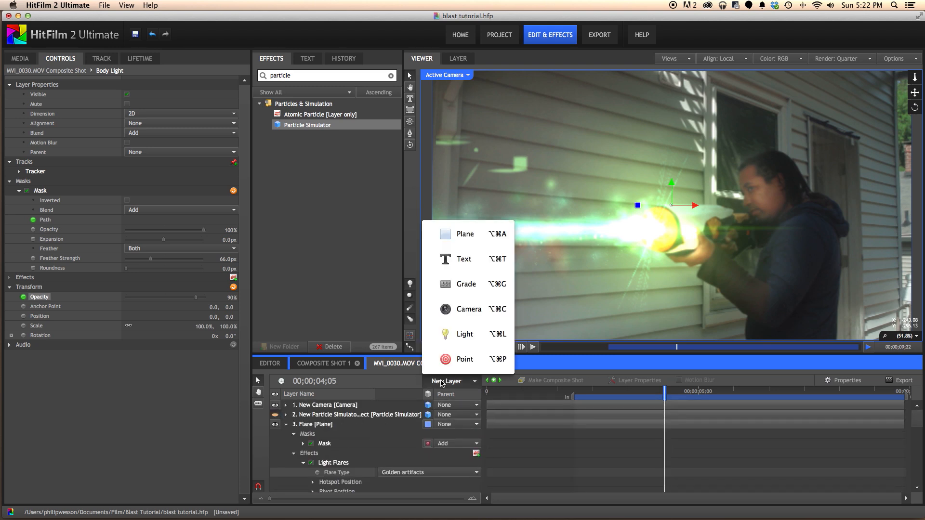
{"action": "left_click", "coordinate": [471, 284]}
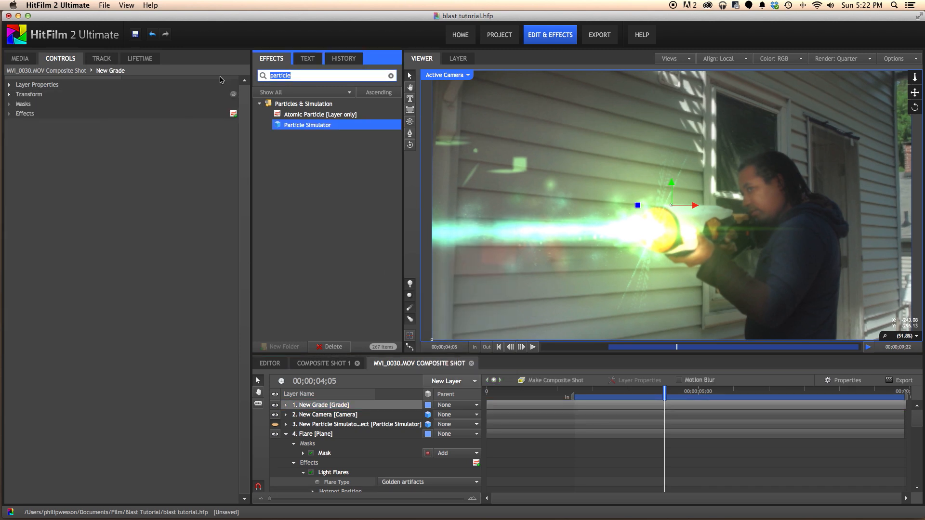
{"action": "type", "text": "anam"}
{"action": "left_click_drag", "start_coordinate": [289, 115], "coordinate": [130, 126]}
{"action": "left_click_drag", "start_coordinate": [295, 114], "coordinate": [130, 116]}
{"action": "left_click", "coordinate": [88, 125]}
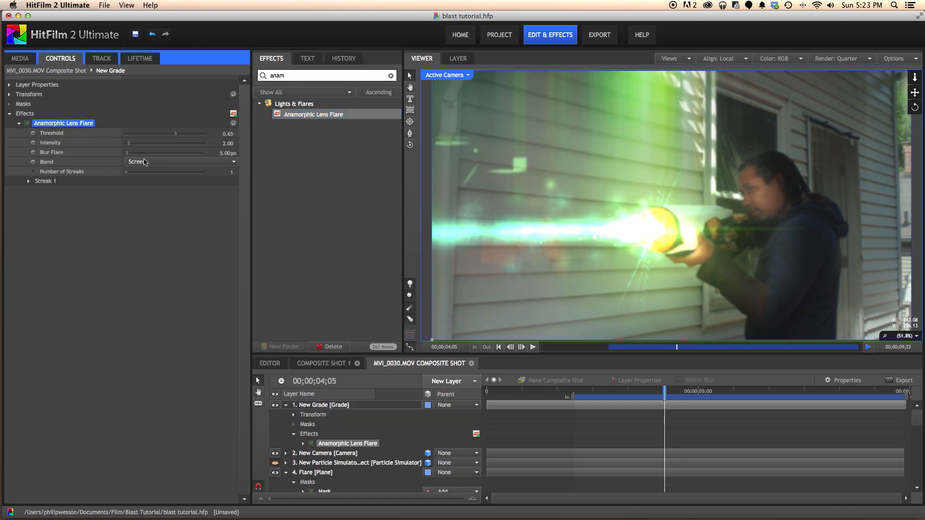
Set the flare's Streak 1 to Horizontal orientation and Right alignment with Vertical Pivot off, plus Blur Flare 85 px and Threshold 0.83
{"action": "left_click", "coordinate": [29, 180]}
{"action": "left_click", "coordinate": [160, 220]}
{"action": "left_click", "coordinate": [134, 240]}
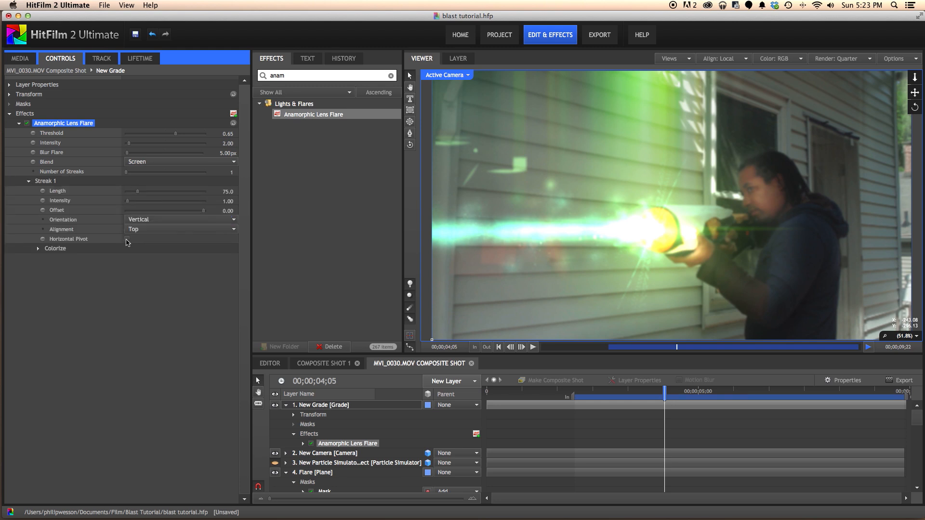
{"action": "left_click", "coordinate": [140, 221]}
{"action": "left_click", "coordinate": [144, 213]}
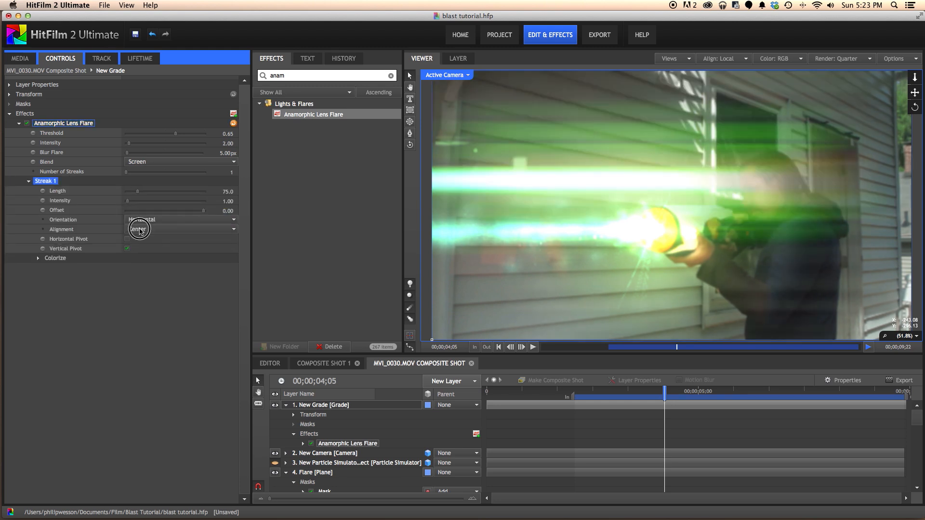
{"action": "left_click", "coordinate": [140, 230]}
{"action": "left_click", "coordinate": [143, 239]}
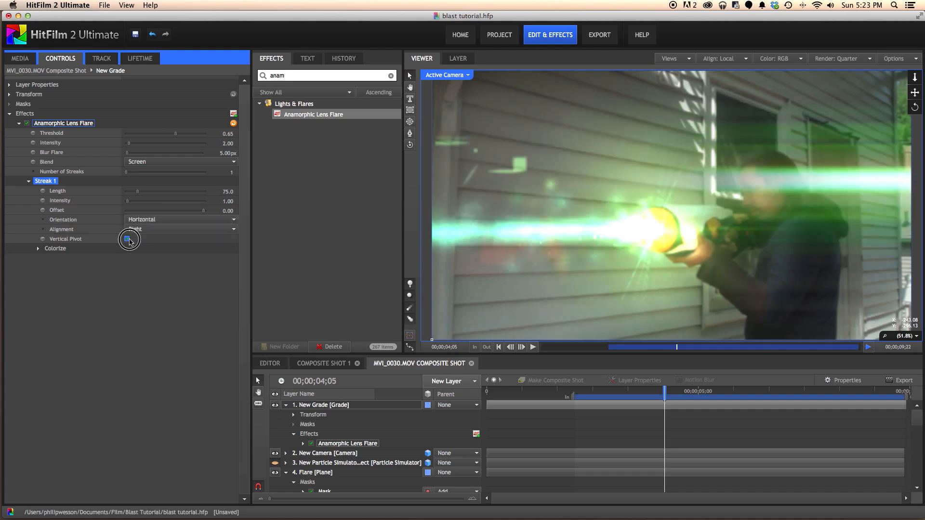
{"action": "left_click", "coordinate": [129, 240]}
{"action": "mouse_move", "coordinate": [126, 153]}
{"action": "left_mouse_down"}
{"action": "mouse_move", "coordinate": [140, 156]}
{"action": "mouse_move", "coordinate": [150, 137]}
{"action": "mouse_move", "coordinate": [192, 136]}
{"action": "left_mouse_up"}
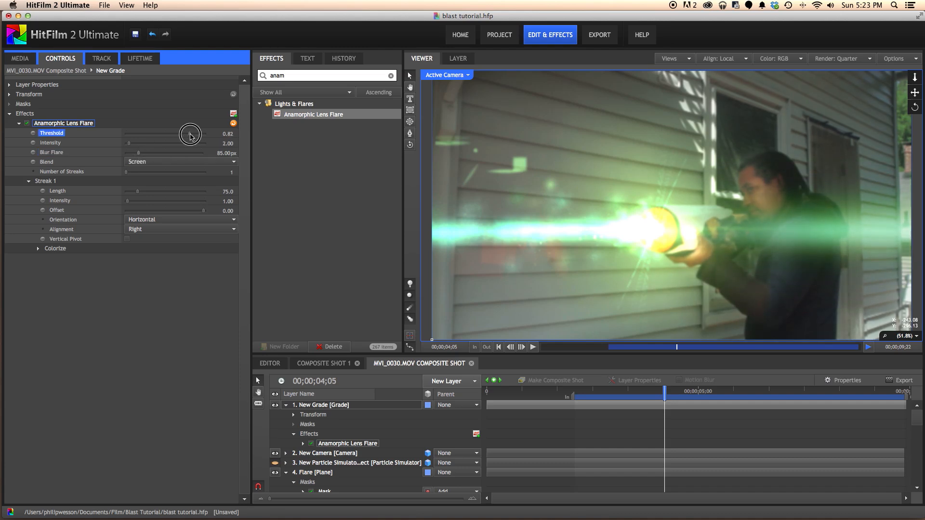
Apply the Cine Style effect to the grade layer and set its Color Adjustment to 26
{"action": "left_click_drag", "start_coordinate": [295, 76], "coordinate": [248, 76]}
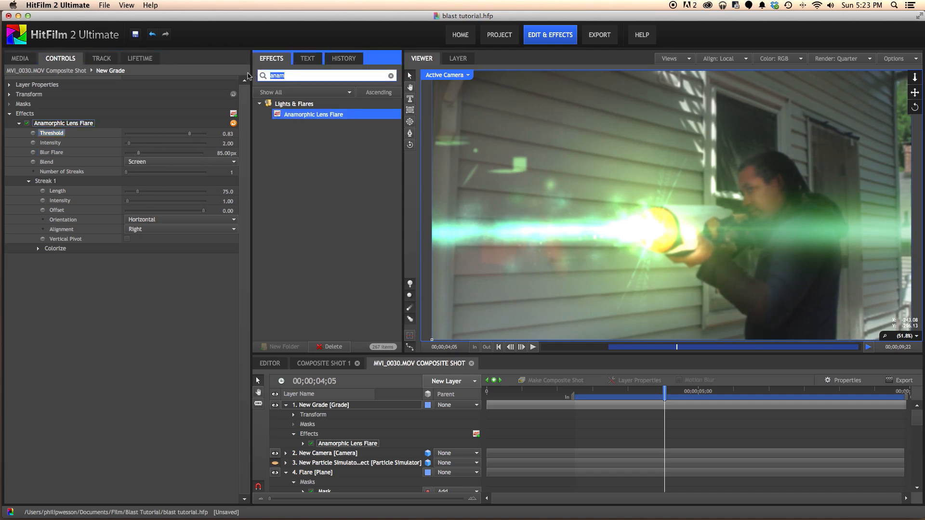
{"action": "type", "text": "cine"}
{"action": "left_click_drag", "start_coordinate": [303, 114], "coordinate": [86, 251]}
{"action": "left_click", "coordinate": [20, 259]}
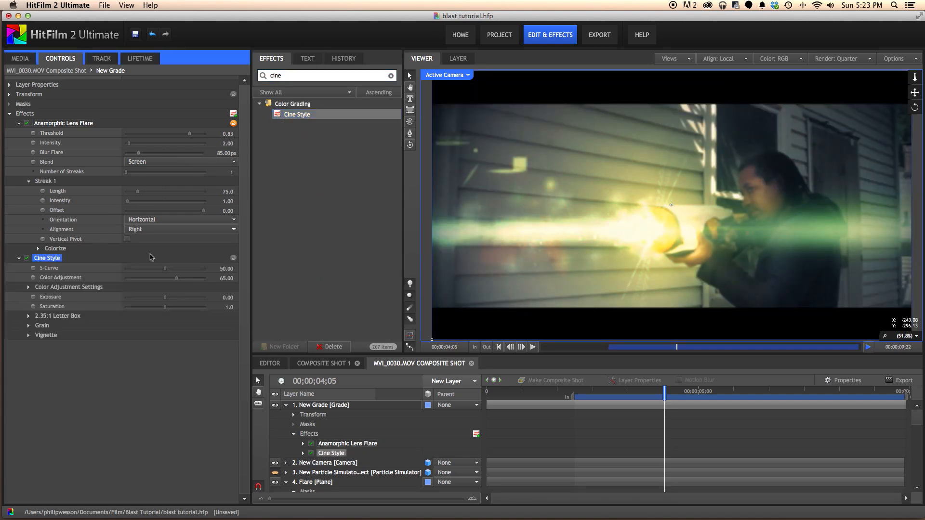
{"action": "left_click_drag", "start_coordinate": [176, 281], "coordinate": [146, 280]}
Disable both Grain and Vignette in the Cine Style effect
{"action": "left_click", "coordinate": [28, 326]}
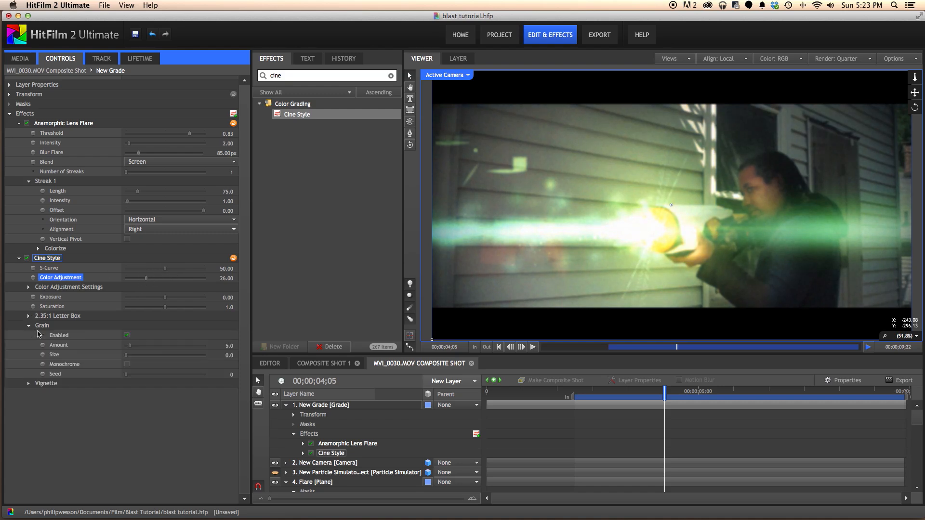
{"action": "left_click", "coordinate": [128, 336]}
{"action": "left_click", "coordinate": [29, 384]}
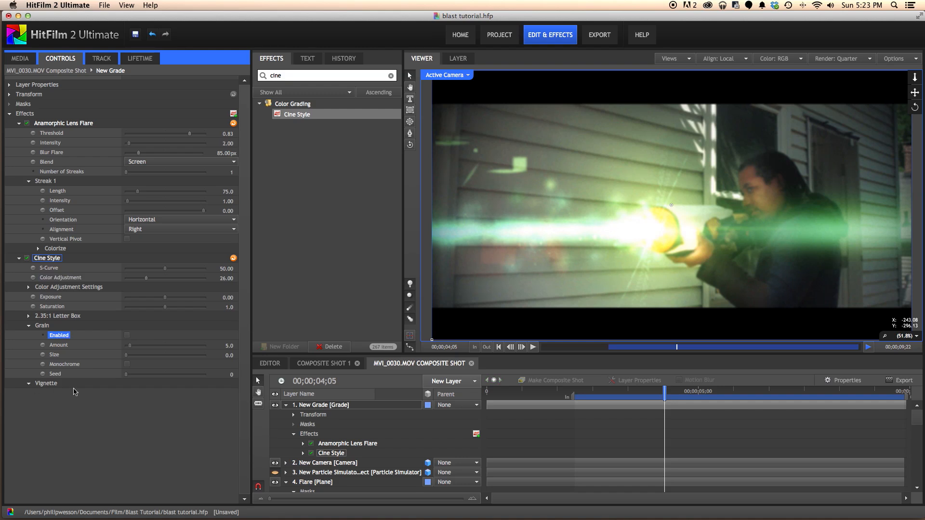
{"action": "left_click", "coordinate": [127, 393]}
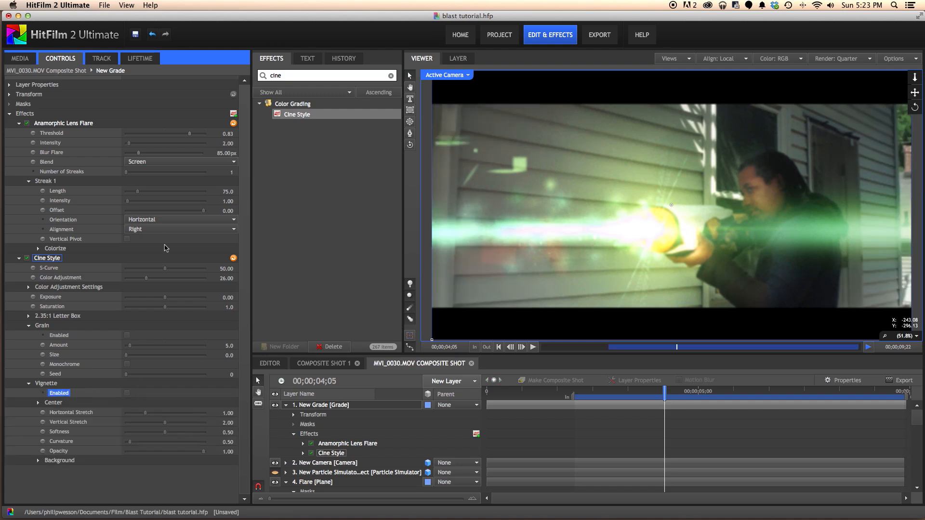
Switch the viewer's render quality to Full and set the Cine Style S-Curve to 41
{"action": "left_click_drag", "start_coordinate": [168, 270], "coordinate": [166, 270]}
{"action": "left_click", "coordinate": [838, 58]}
{"action": "left_click", "coordinate": [840, 82]}
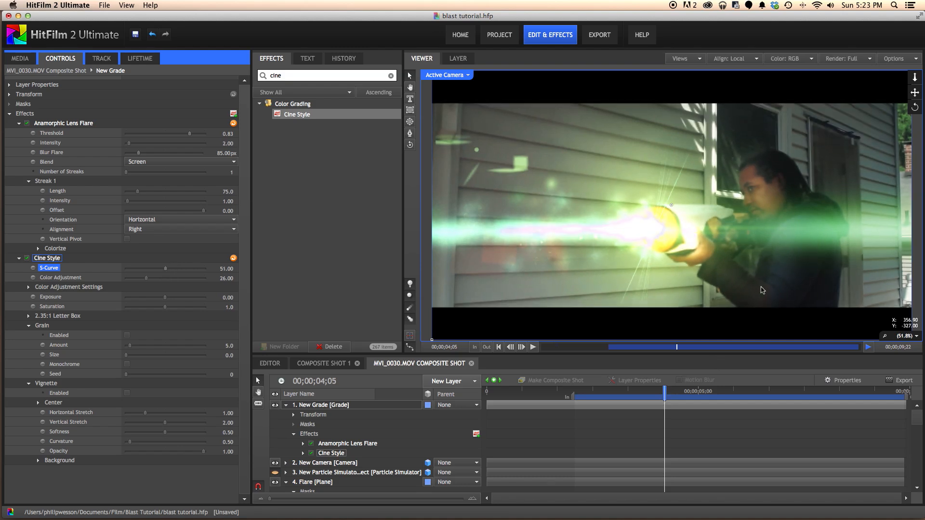
{"action": "left_click_drag", "start_coordinate": [165, 269], "coordinate": [159, 271]}
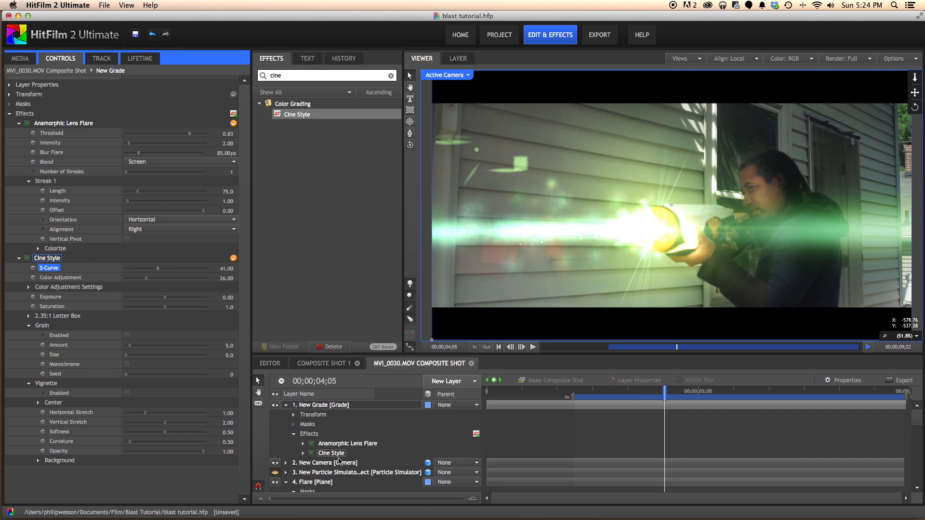
Make the Particle Simulator layer visible and check the sparks at 00;00;03;12
{"action": "left_click", "coordinate": [275, 475]}
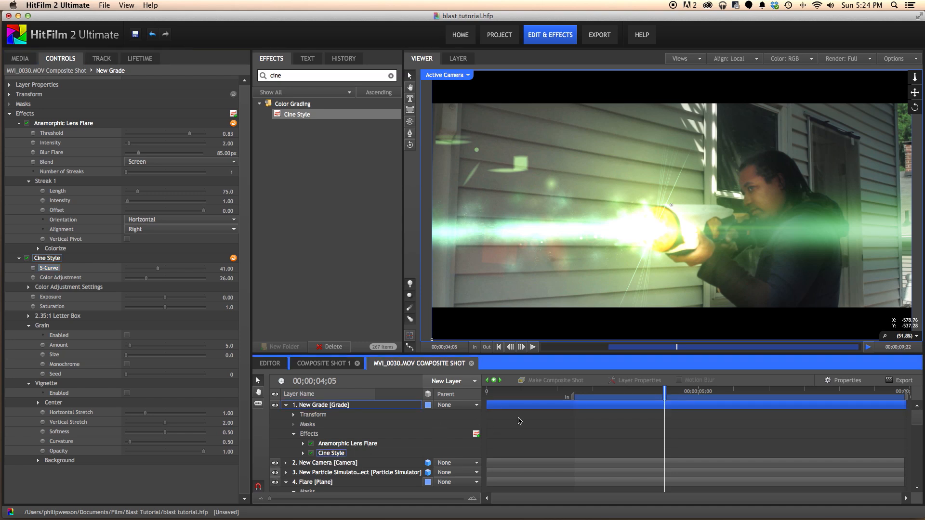
{"action": "left_click", "coordinate": [633, 390]}
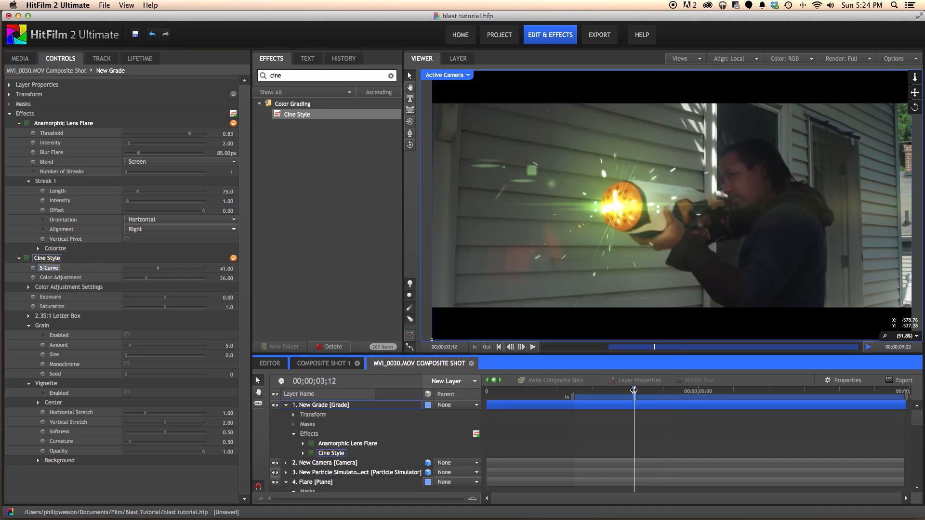